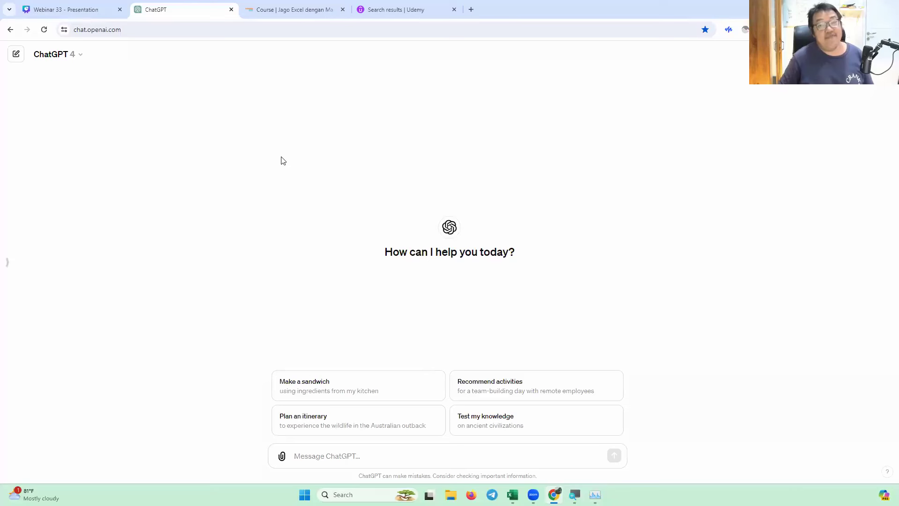
Change the ChatGPT chat model from GPT-4 to GPT-3.5
click(70, 55)
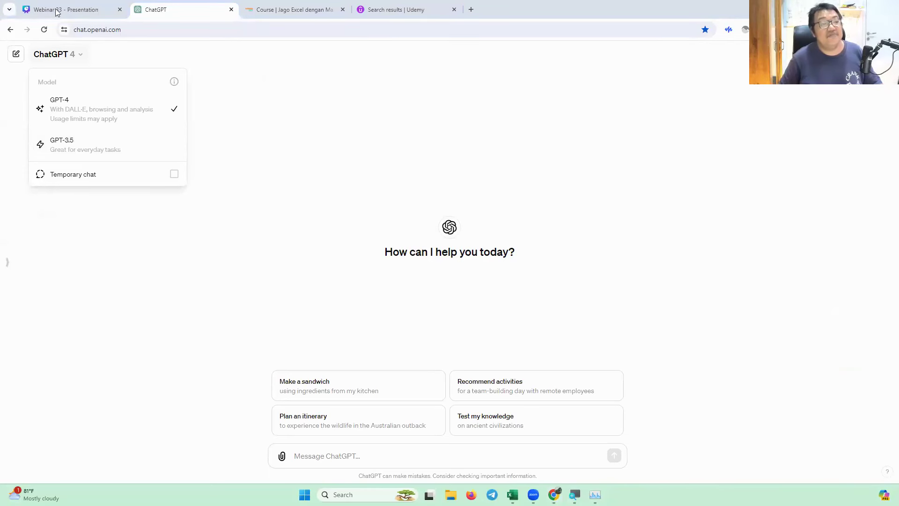
click(457, 89)
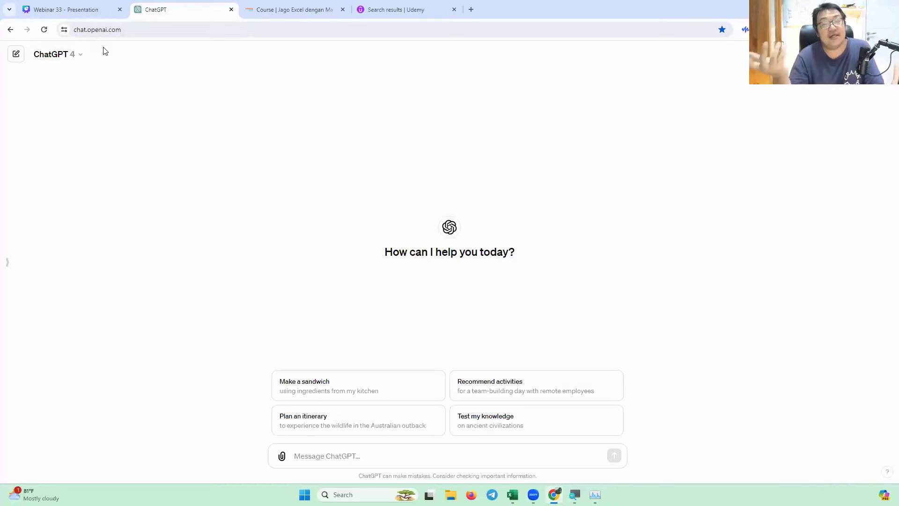
click(80, 54)
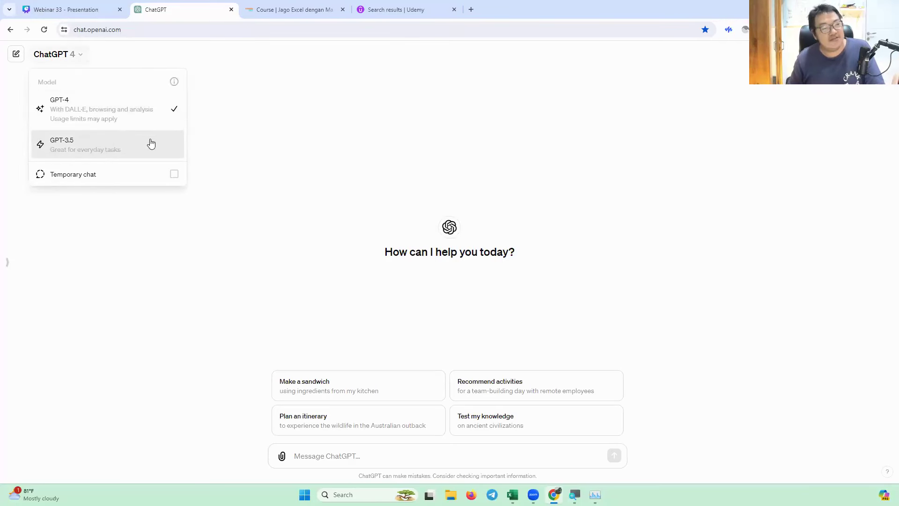
click(168, 121)
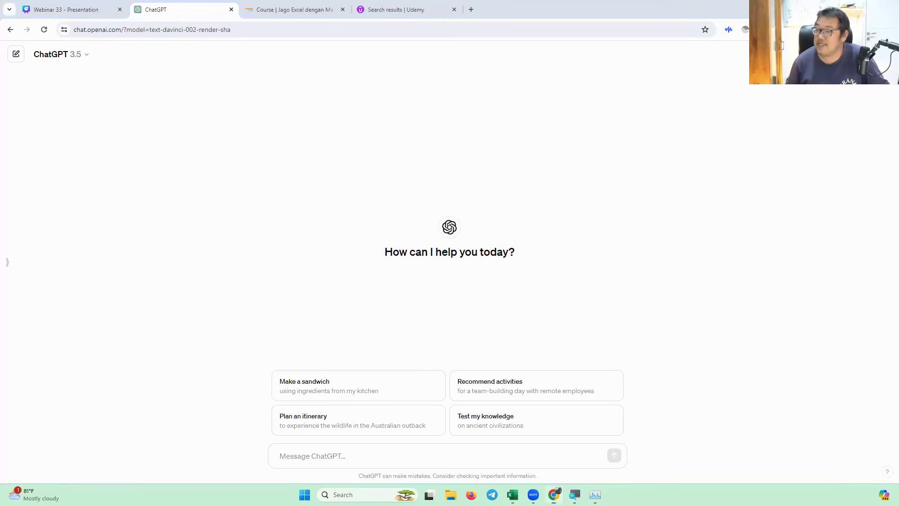
key(alt+Tab)
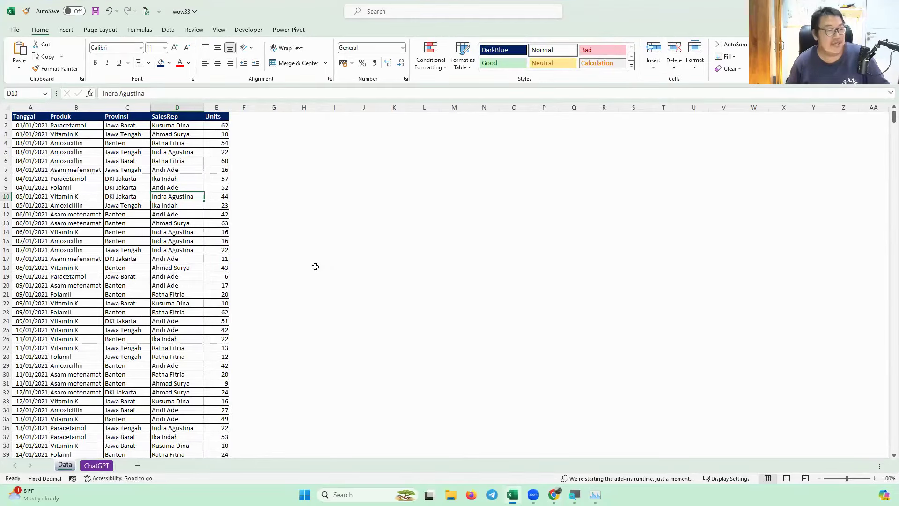
Scroll the wow33 Data sheet back up to row 1 to show the sales table
ctrl+scroll(315, 266, up, 3)
scroll(315, 266, up, 2)
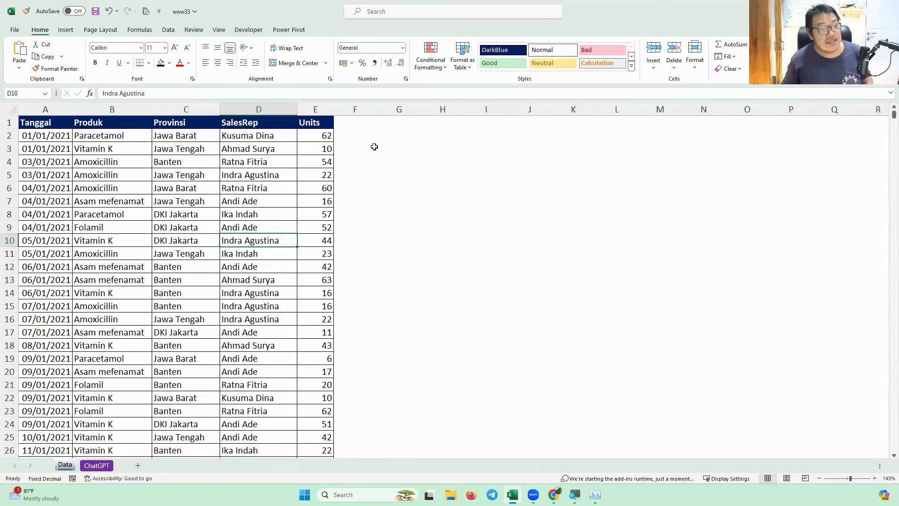
click(363, 133)
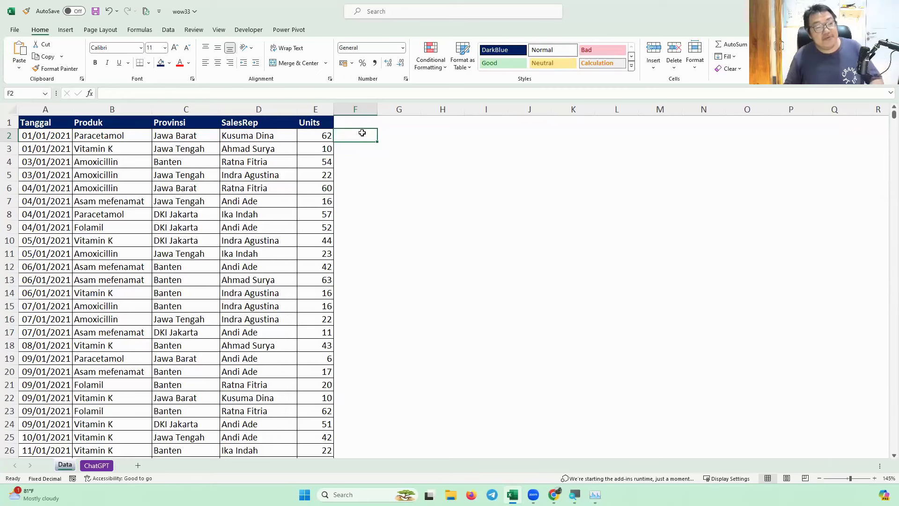
click(311, 139)
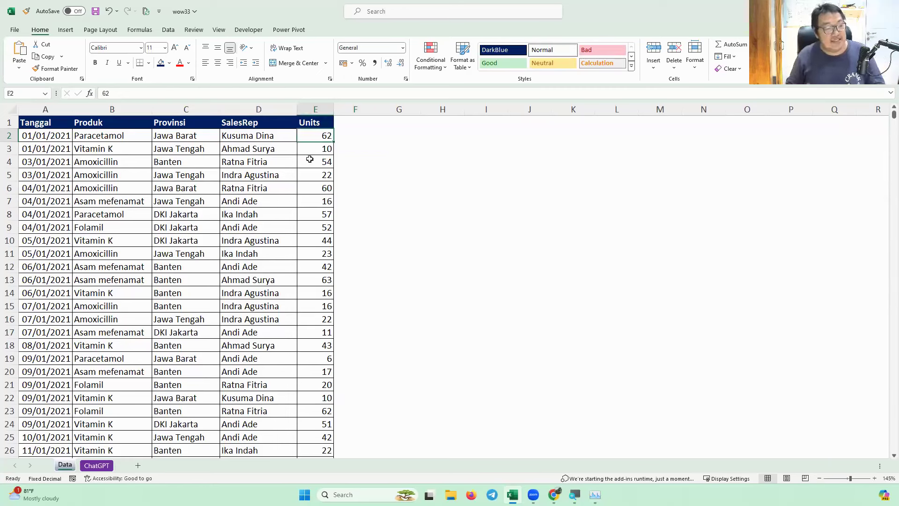
click(269, 160)
click(311, 151)
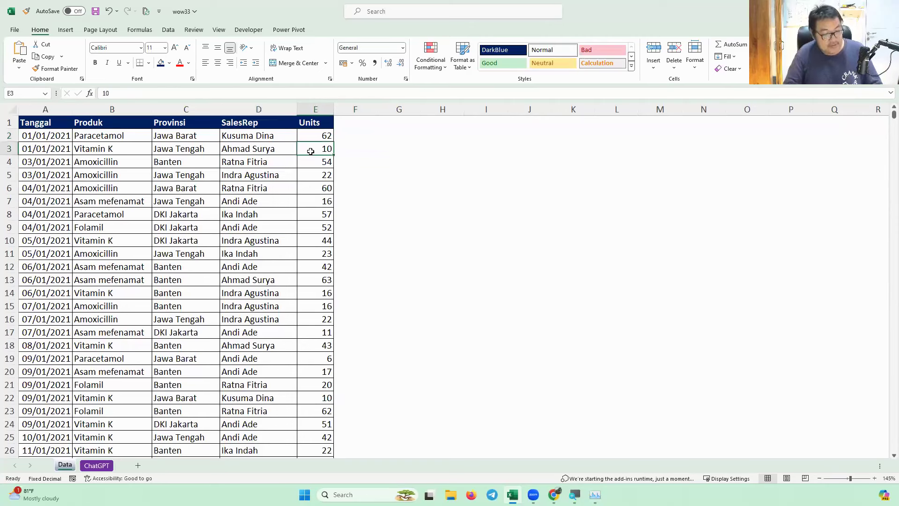
mouse_move(442, 165)
mouse_down()
mouse_move(440, 185)
mouse_move(477, 172)
mouse_move(496, 181)
mouse_move(470, 233)
mouse_move(486, 245)
mouse_move(496, 218)
mouse_move(532, 231)
mouse_move(459, 277)
mouse_up()
drag(437, 145, 531, 178)
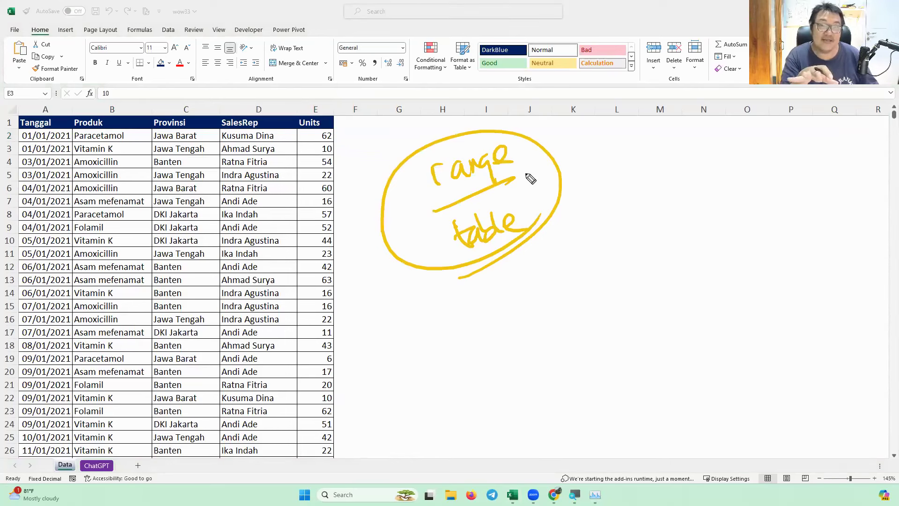
key(Escape)
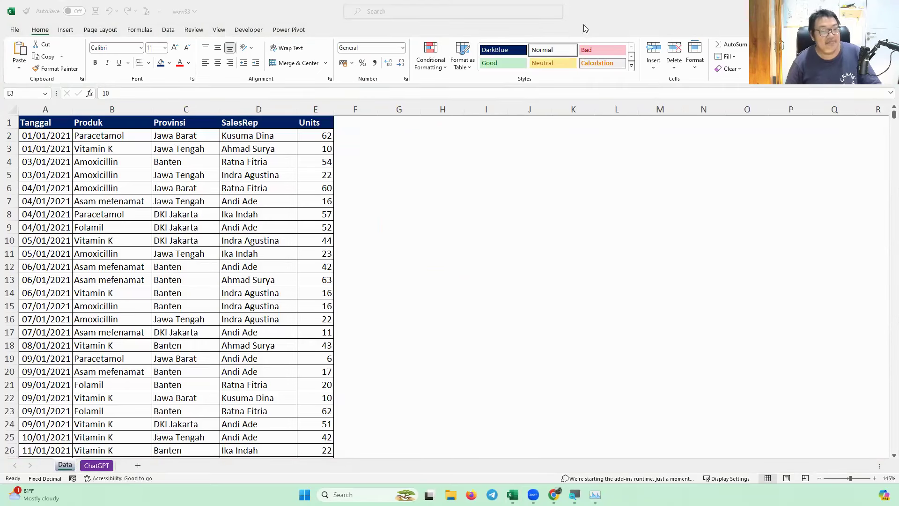
Snap Excel into the right-half layout and fill the left half with the Chrome ChatGPT window
mouse_move(867, 7)
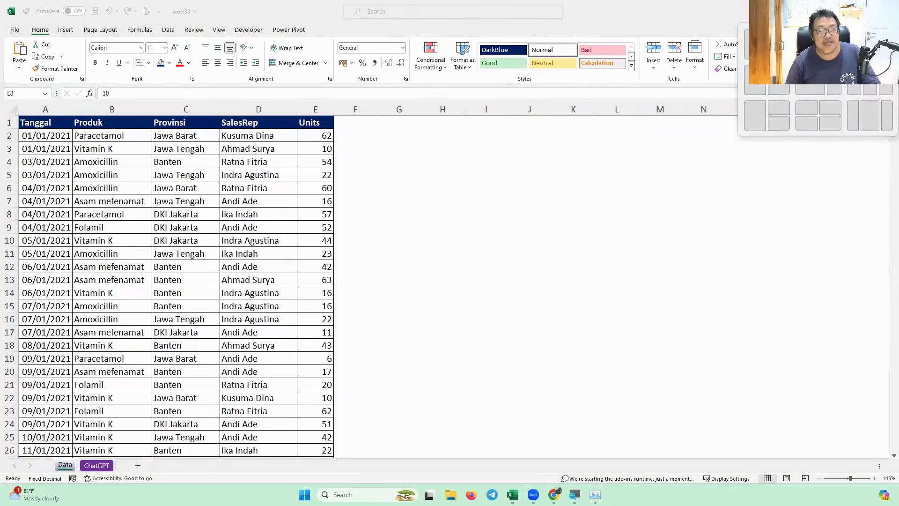
click(778, 86)
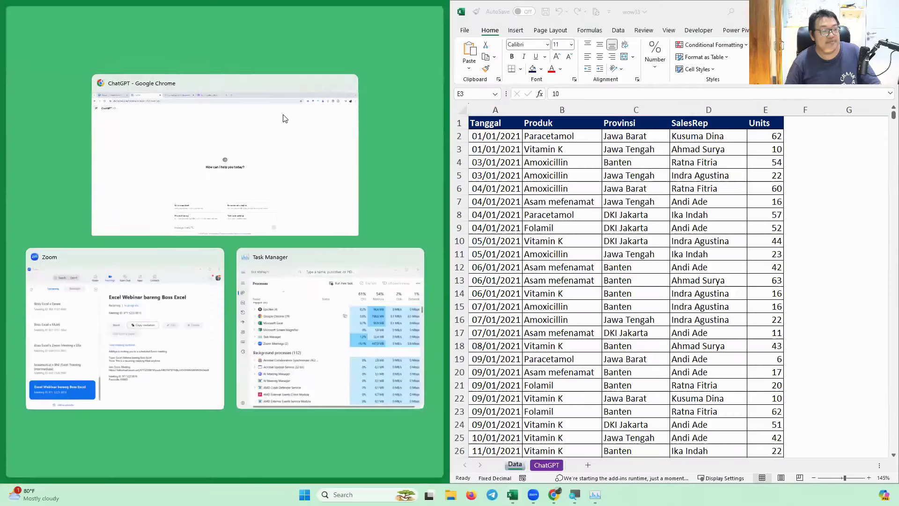
click(283, 119)
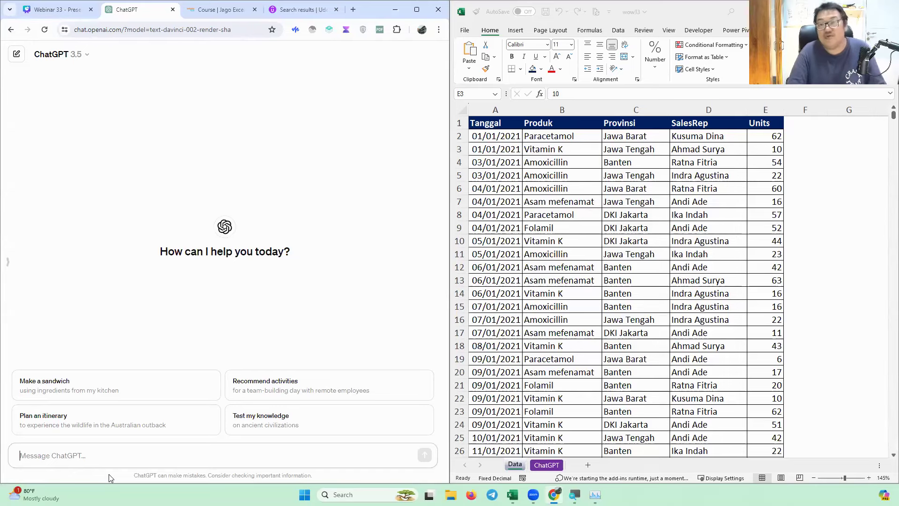
Ask ChatGPT 'di dalam excel ada terms Table dan Range. Jelaskan perbedaannya.'
text(di dalam e)
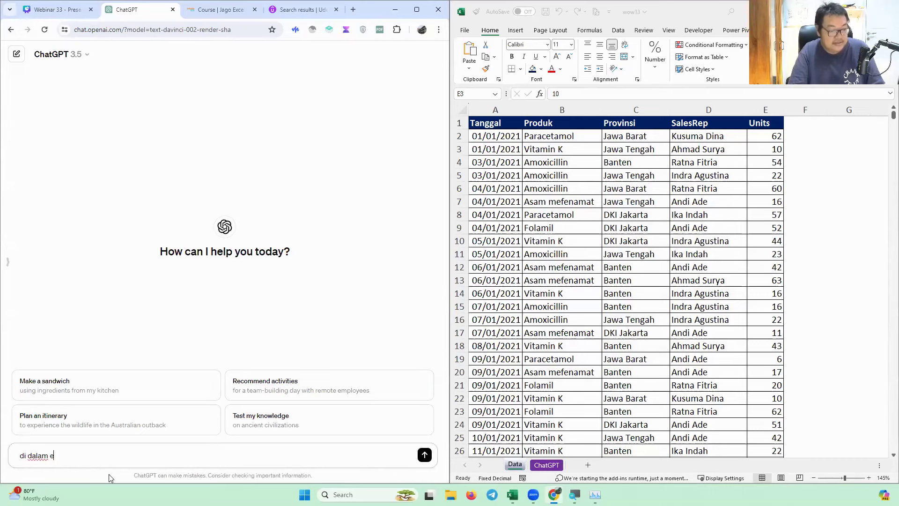
text(xcel ada )
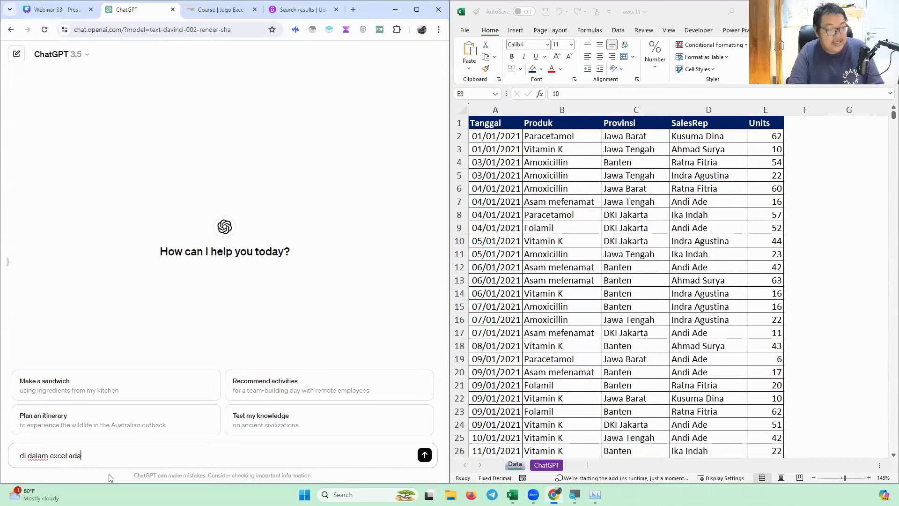
text(terms Table dan )
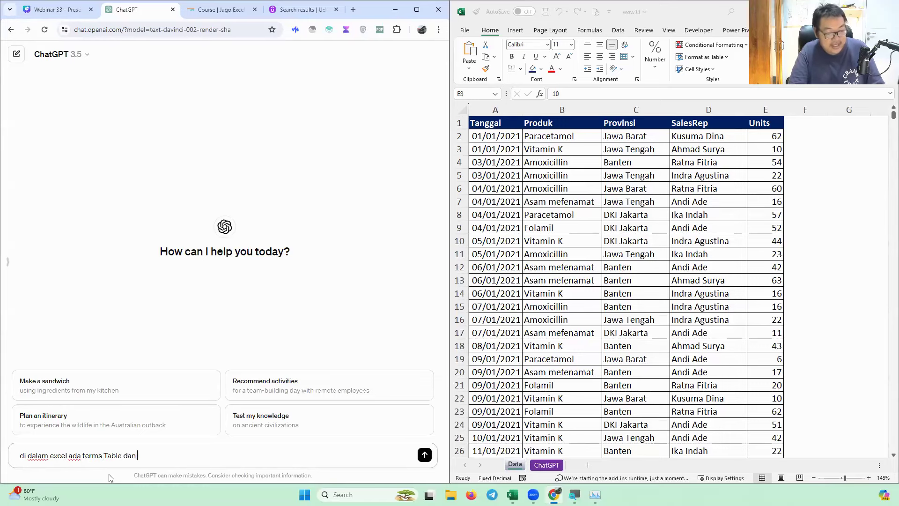
text(Range,)
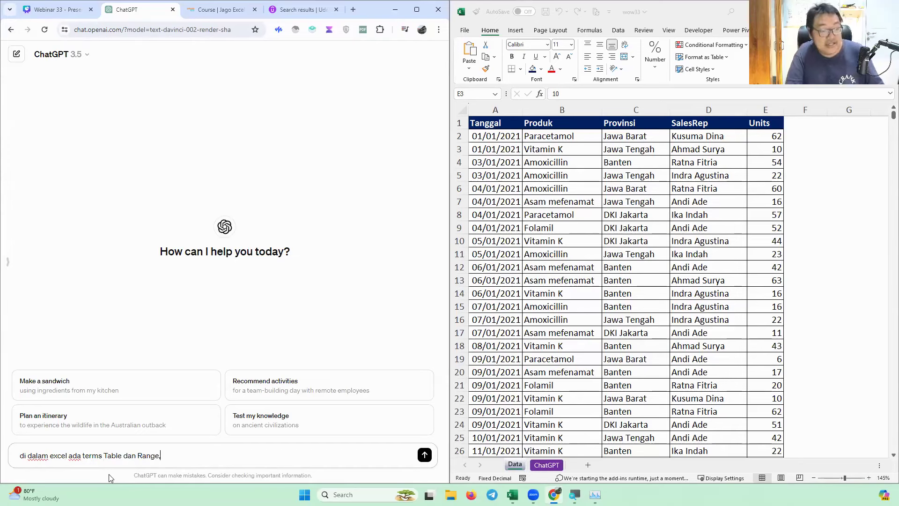
key(BackSpace)
text(. Jelaskan per)
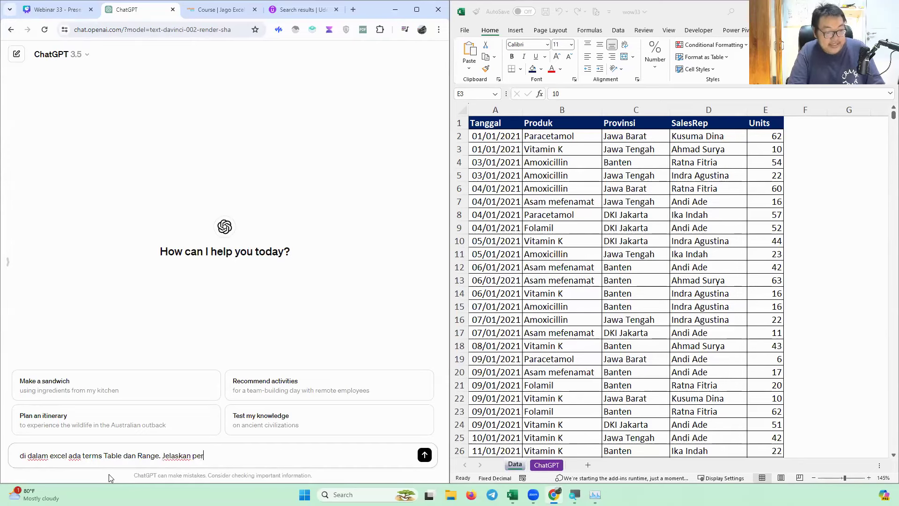
text(bedaannya.)
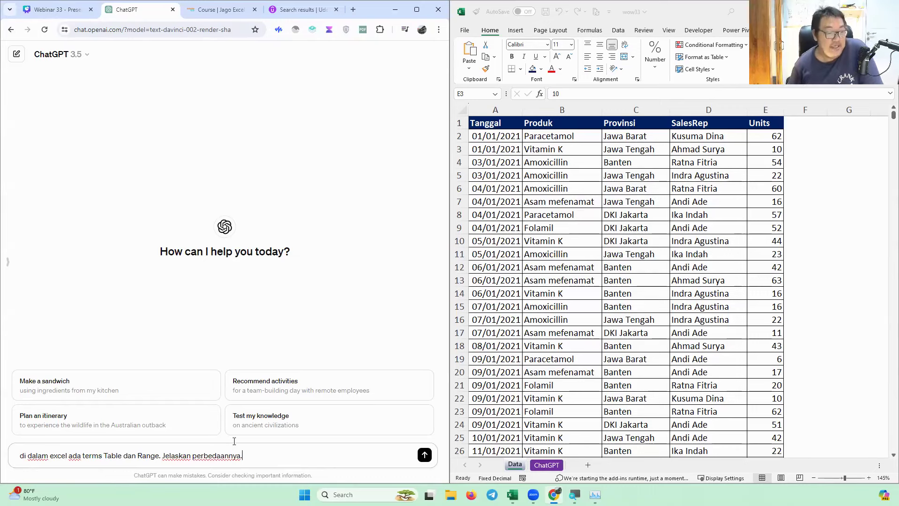
click(425, 455)
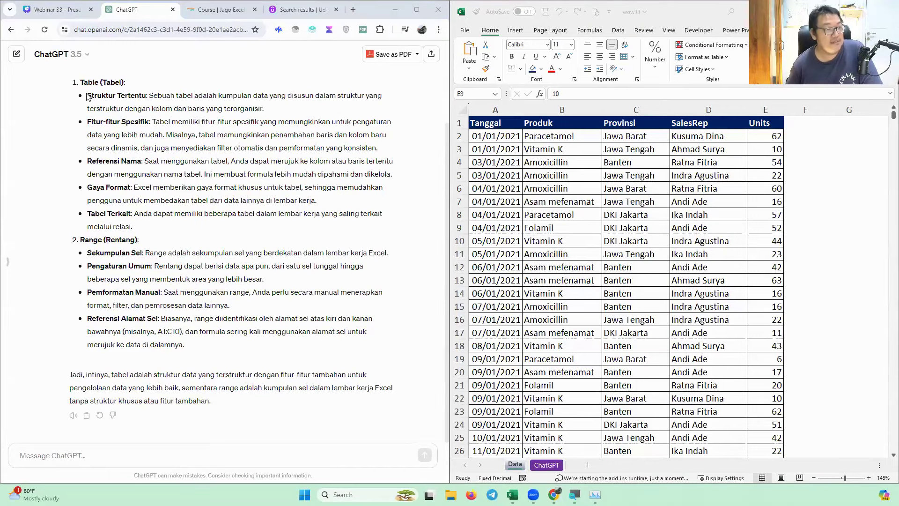
drag(90, 96, 140, 97)
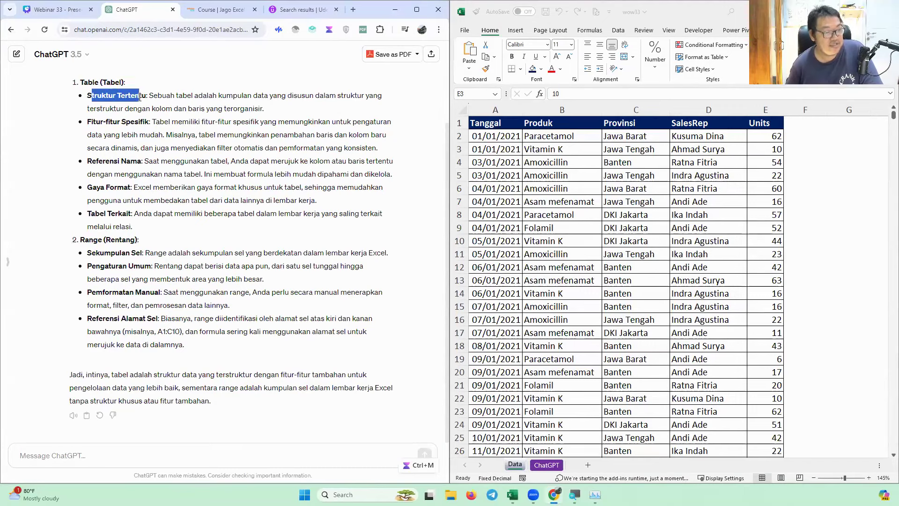
drag(100, 122, 138, 121)
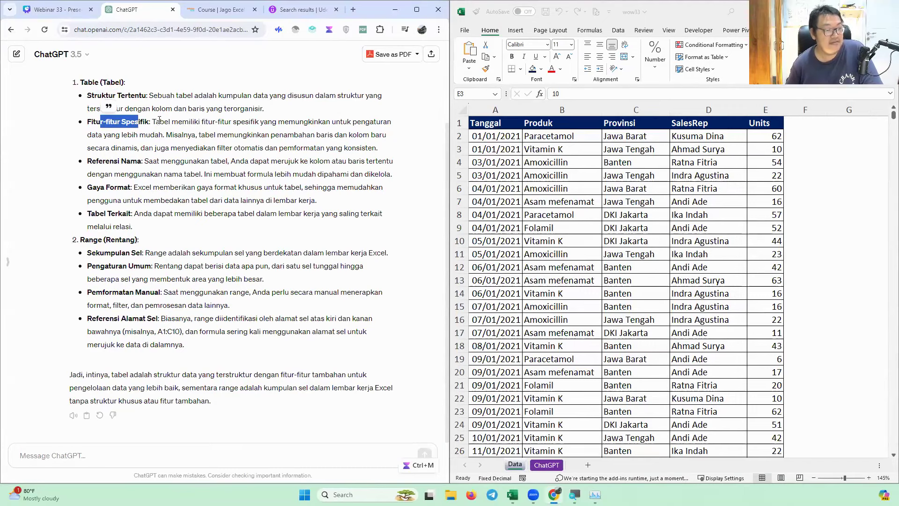
drag(241, 121, 296, 133)
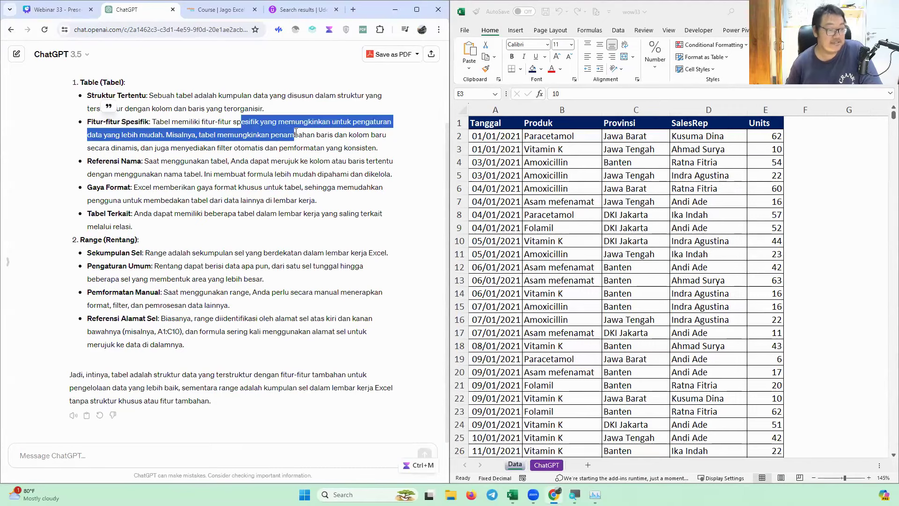
drag(99, 160, 137, 160)
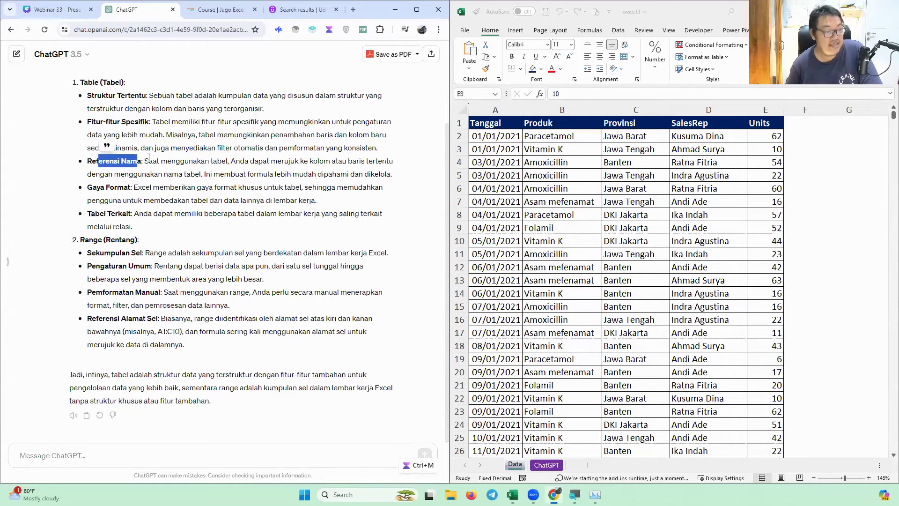
drag(97, 187, 125, 186)
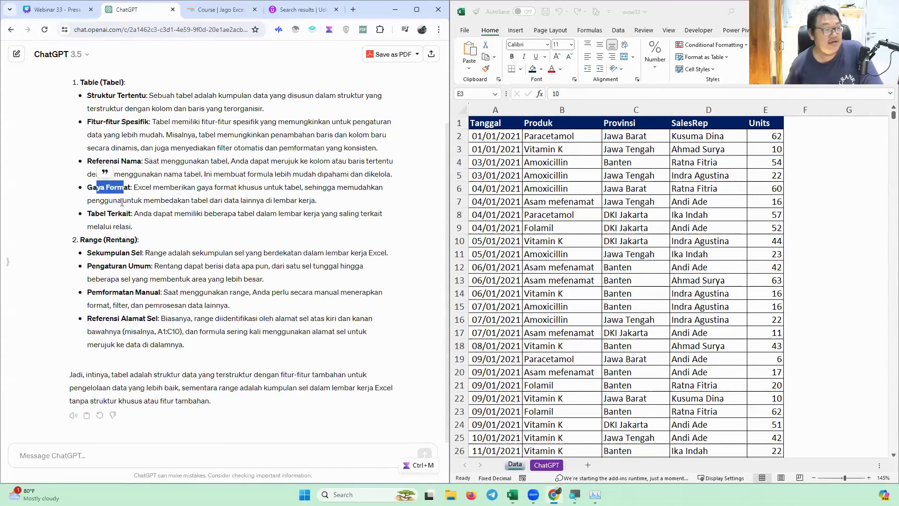
drag(96, 213, 209, 222)
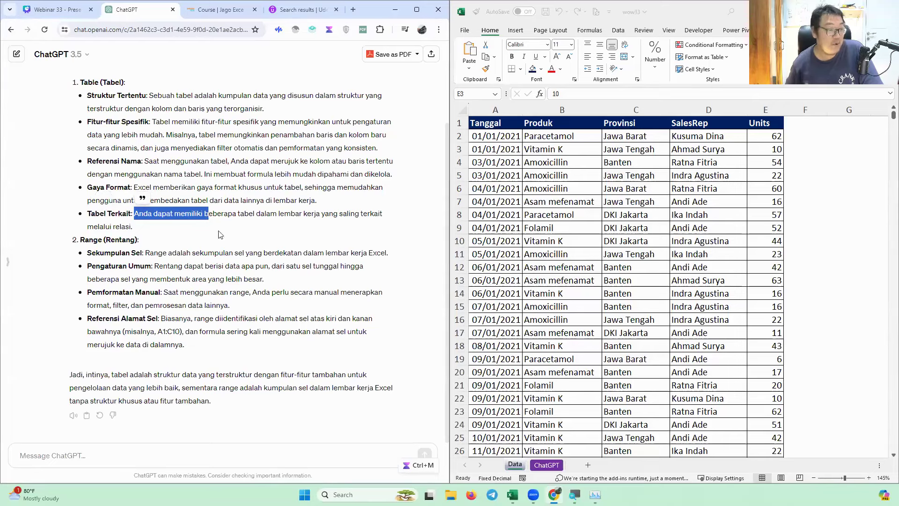
drag(110, 254, 173, 333)
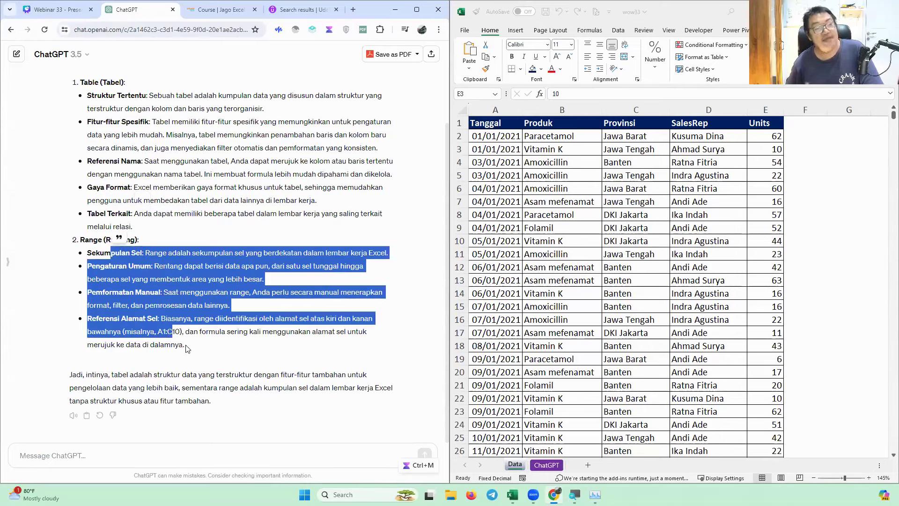
click(186, 349)
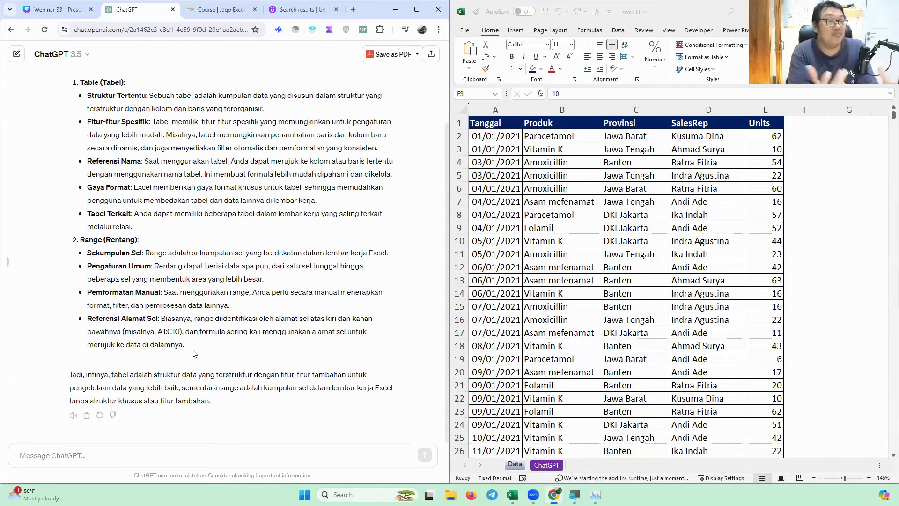
Ask ChatGPT 'bagaiman membuat range menjadi sebuah table di excel..'
click(203, 452)
text(jel)
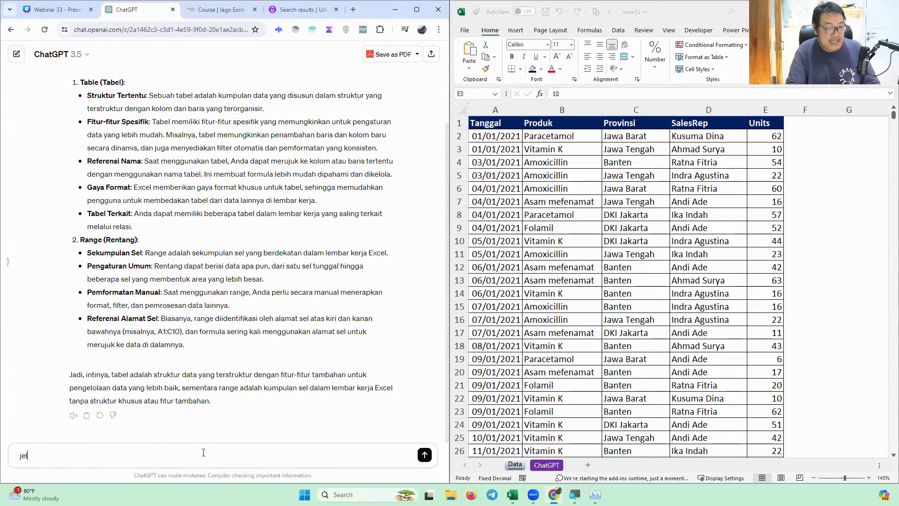
key(BackSpace)
key(BackSpace)
key(BackSpace)
text(bagai)
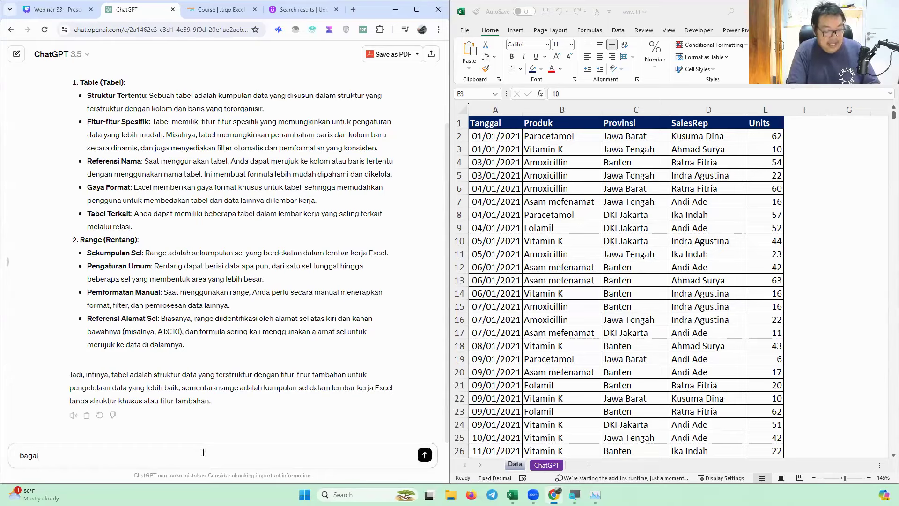
text(man membuat )
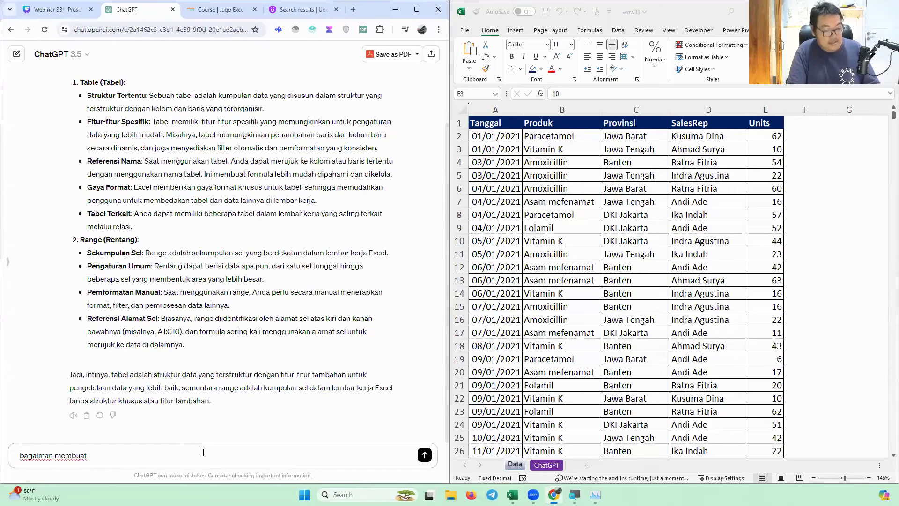
text(range menjadi sebuah table di excel..)
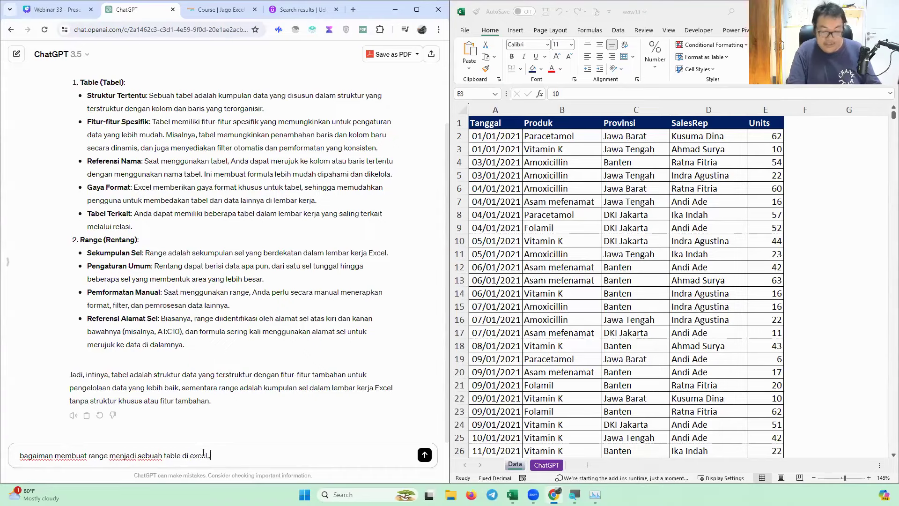
key(Return)
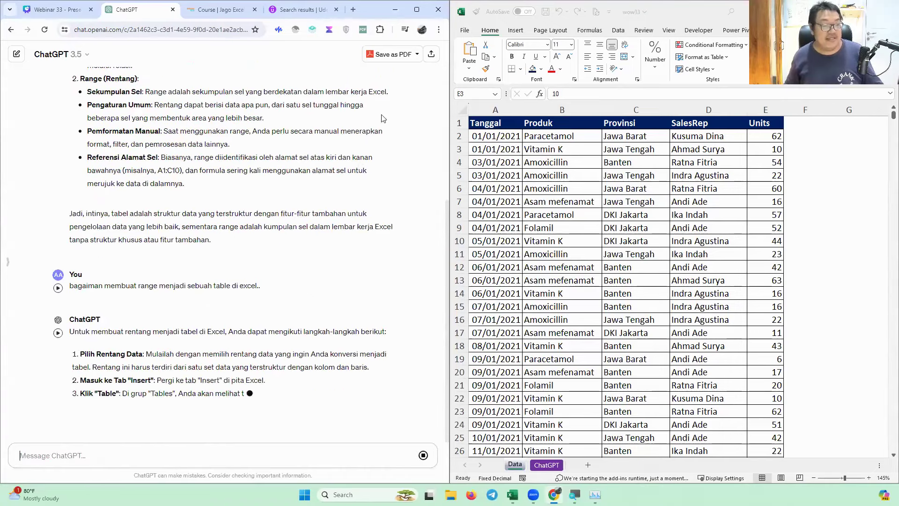
Highlight parts of the seven-step answer and type the follow-up 'apakah ada keyboard shortcut nya?'
drag(135, 288, 101, 302)
drag(122, 213, 151, 227)
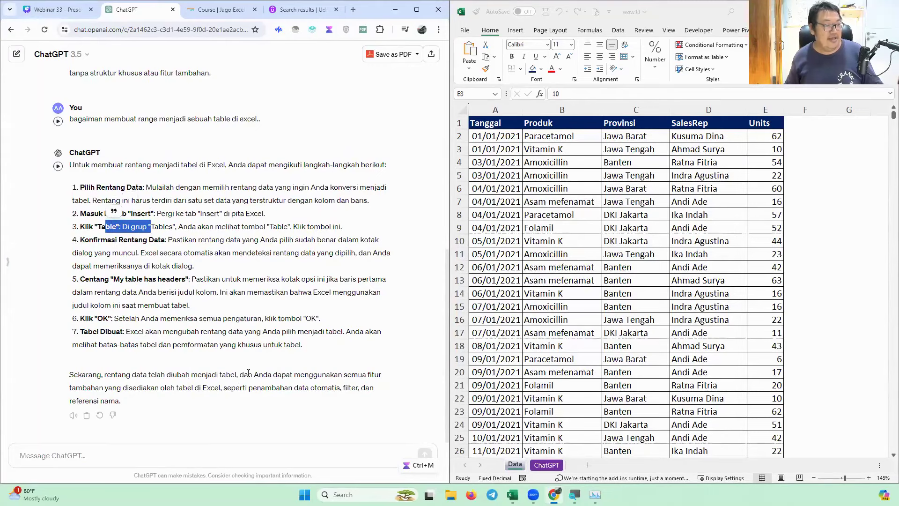
click(259, 458)
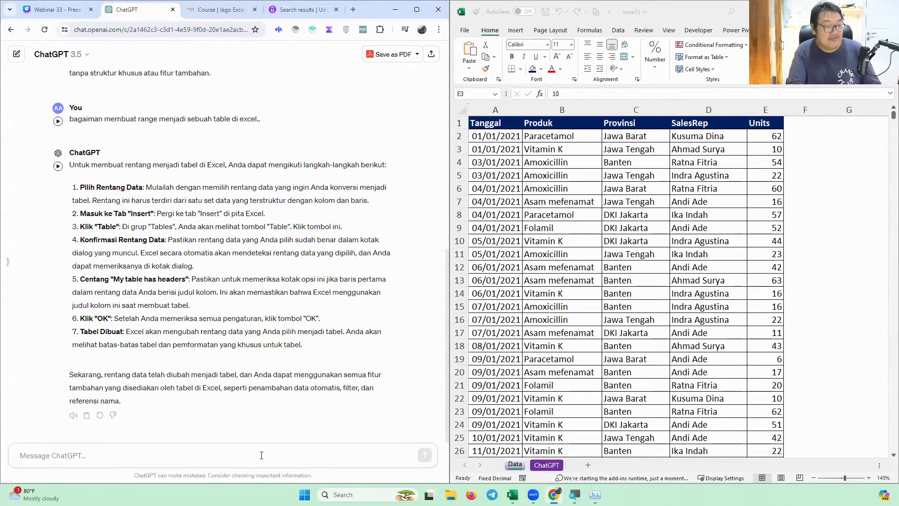
text(apakah ad)
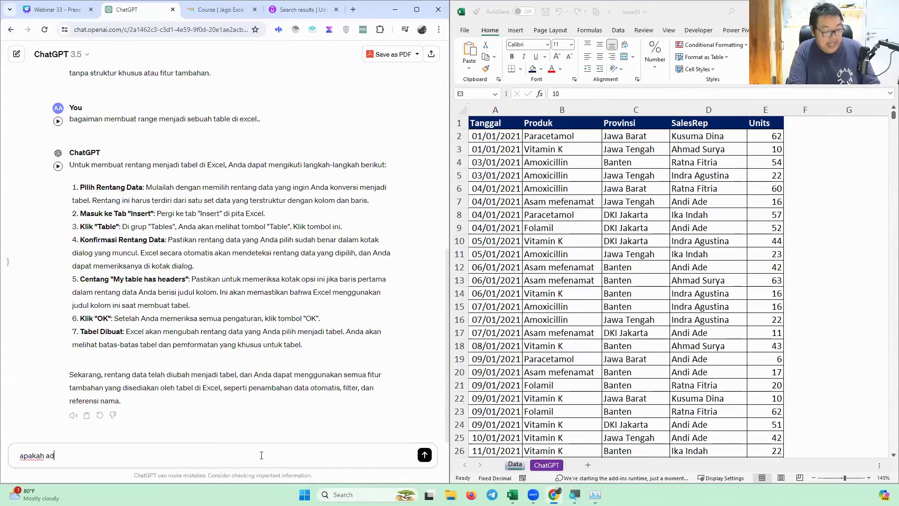
text(a keyboard shortcut)
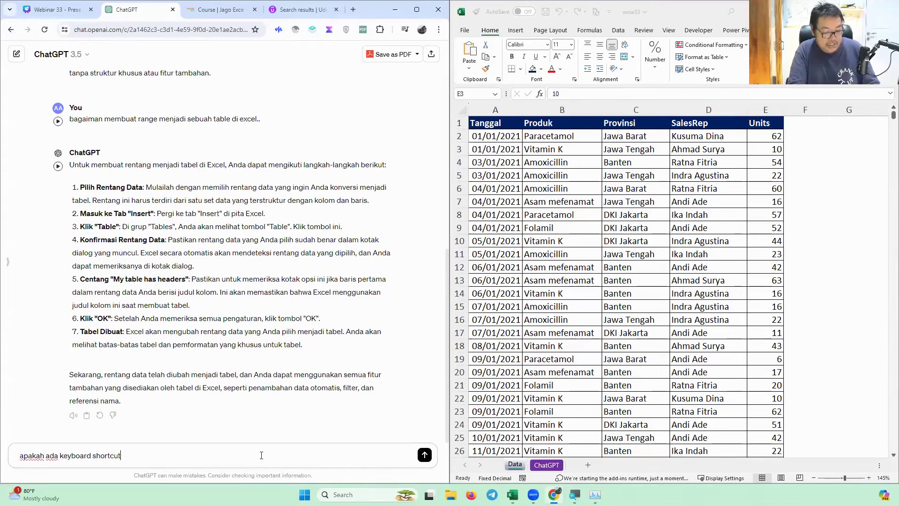
text( nya?)
Send the keyboard-shortcut follow-up, getting Ctrl + T (Excel 2016+) and Ctrl + L (older)
key(Return)
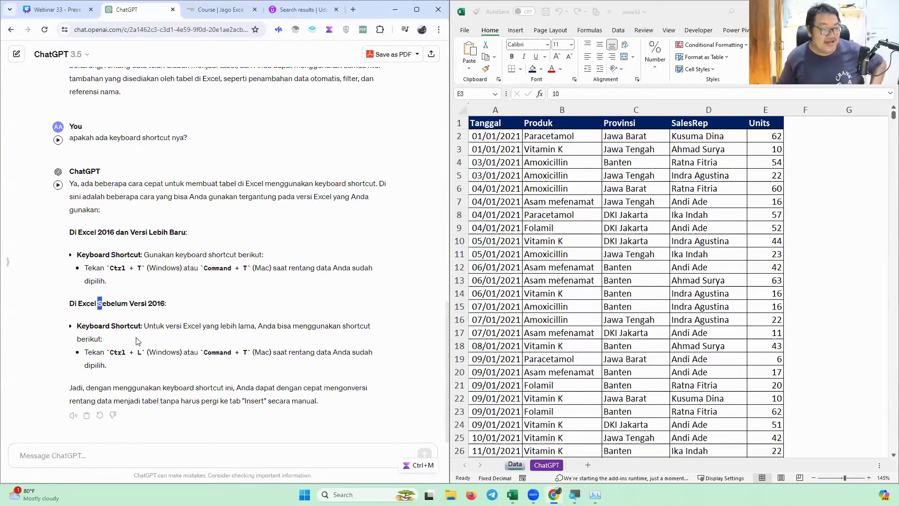
drag(98, 304, 169, 375)
click(168, 375)
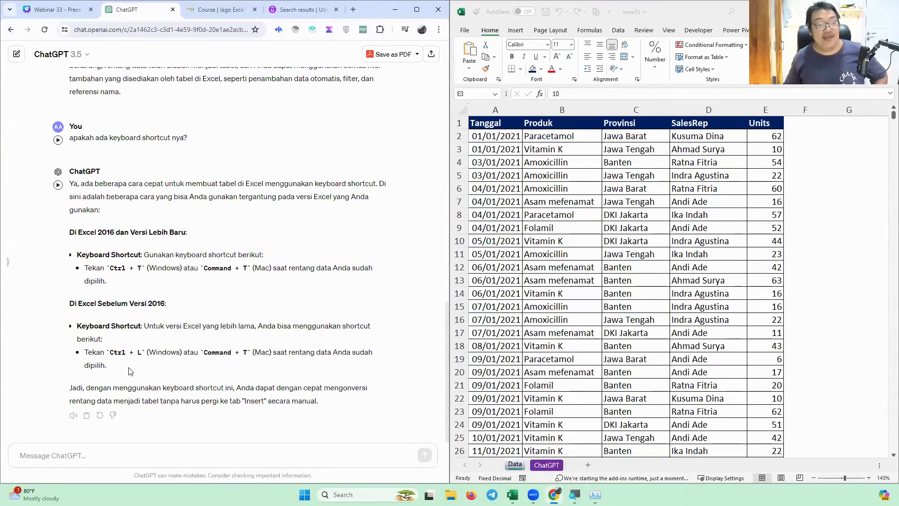
key(ctrl+m)
drag(110, 354, 147, 364)
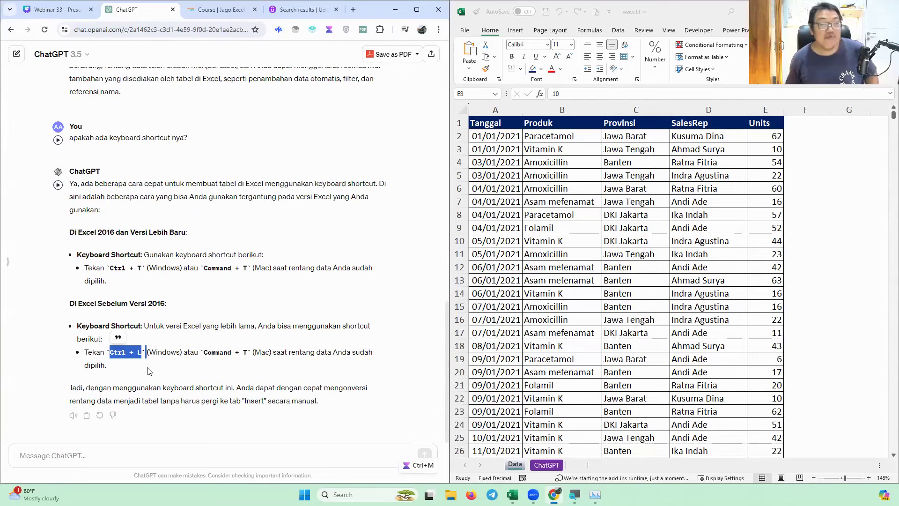
drag(204, 269, 270, 280)
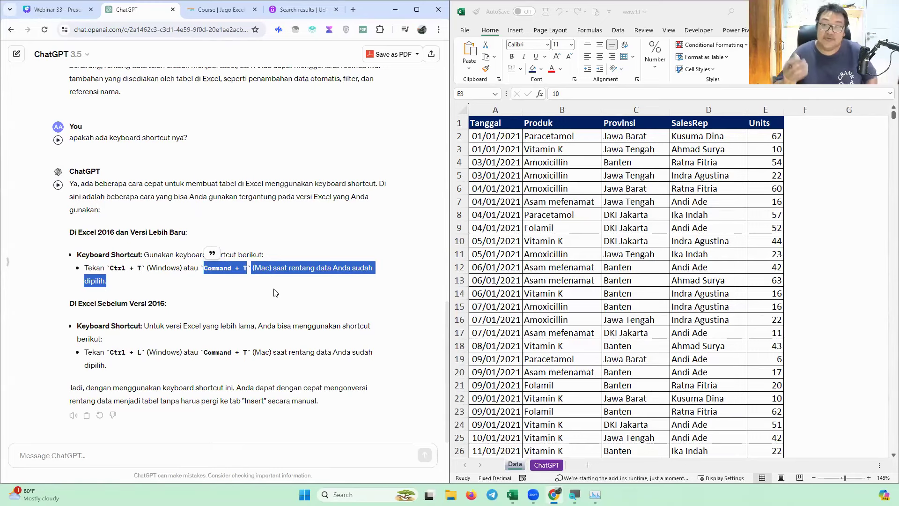
click(279, 299)
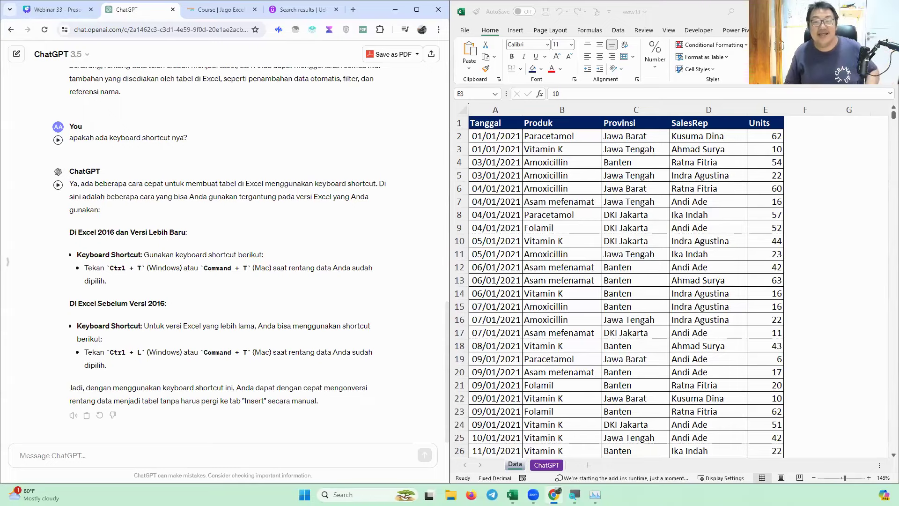
Maximize Excel and add filter arrows with Ctrl+Shift+L from the SalesRep header, checking its filter list
key(super+Up)
click(328, 140)
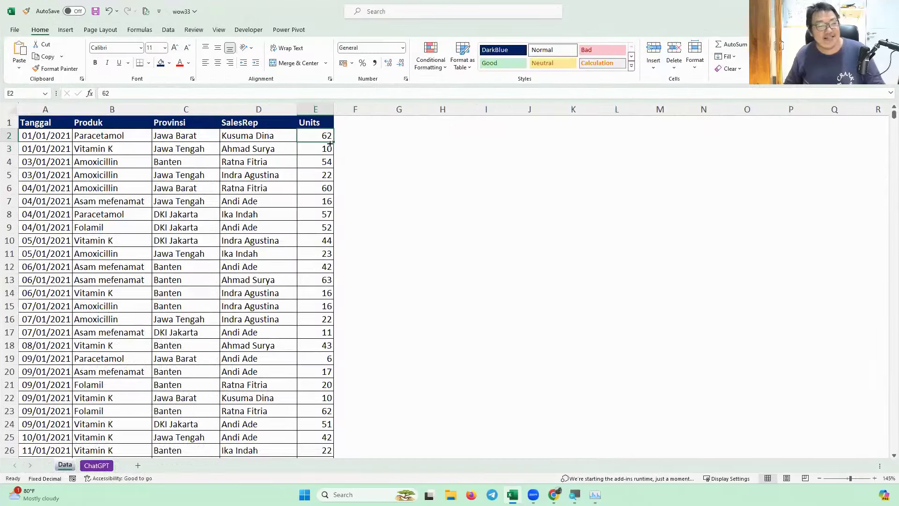
click(356, 137)
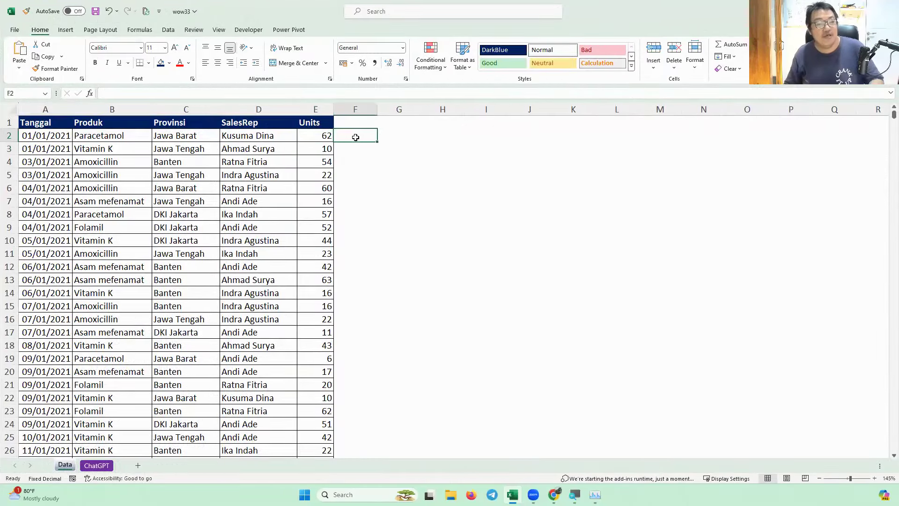
drag(276, 126, 276, 280)
click(358, 141)
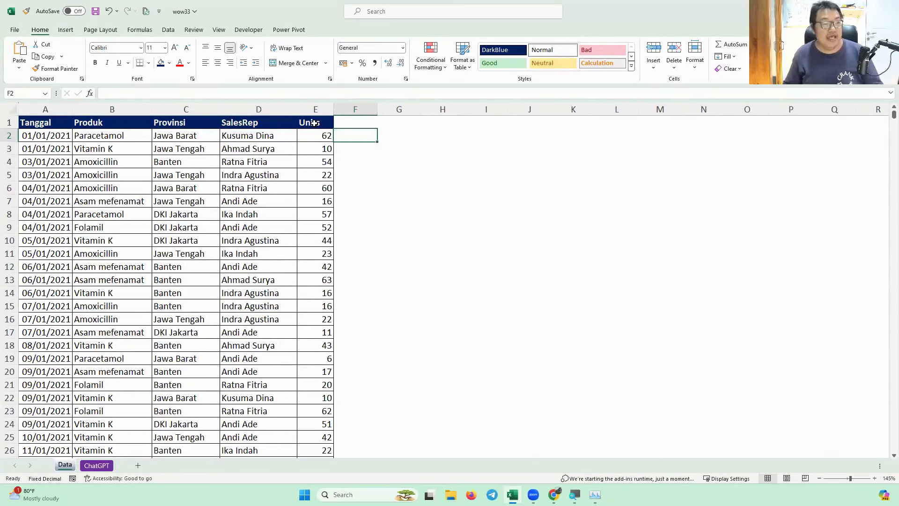
click(285, 123)
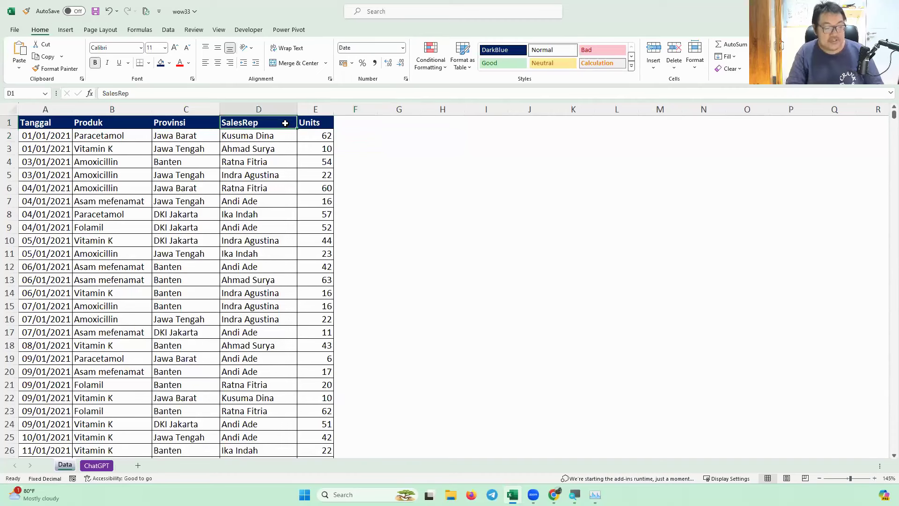
key(ctrl+shift+l)
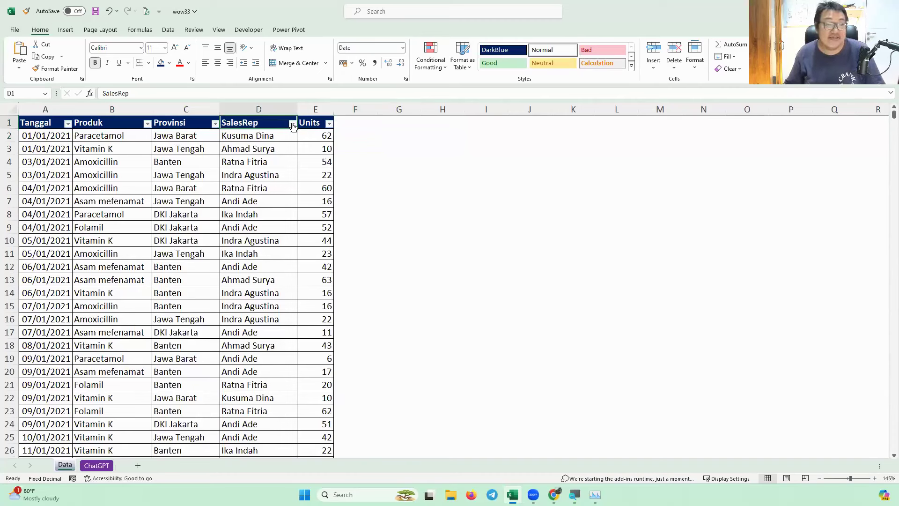
click(292, 124)
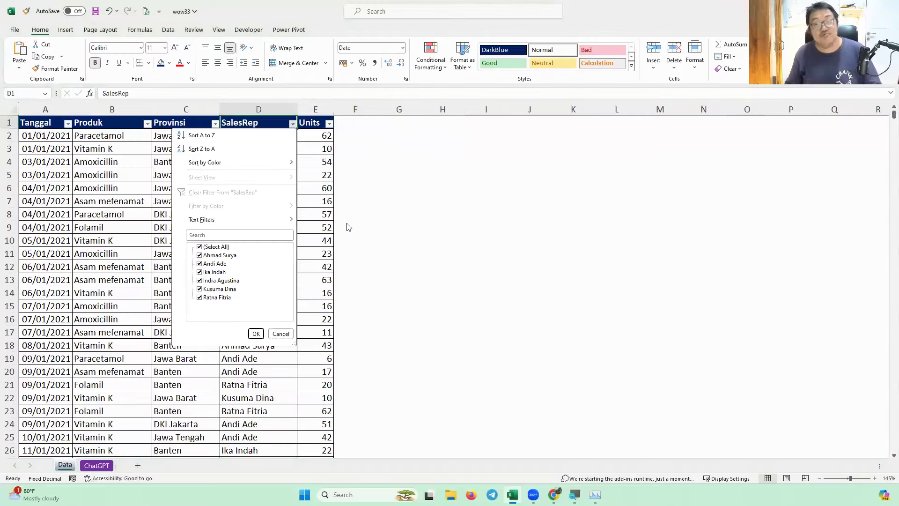
click(488, 13)
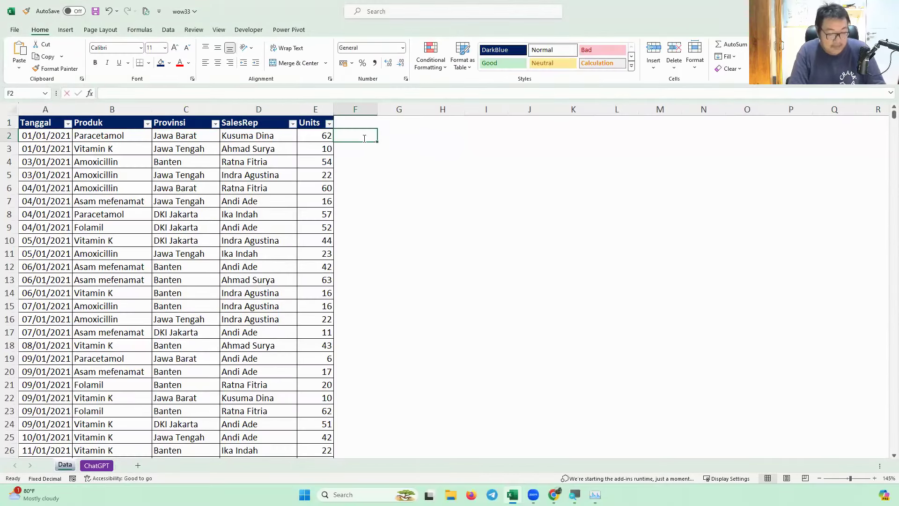
Enter 'Kusuma' in F2, Flash Fill first names down column F, then delete column F
text(Kusuma)
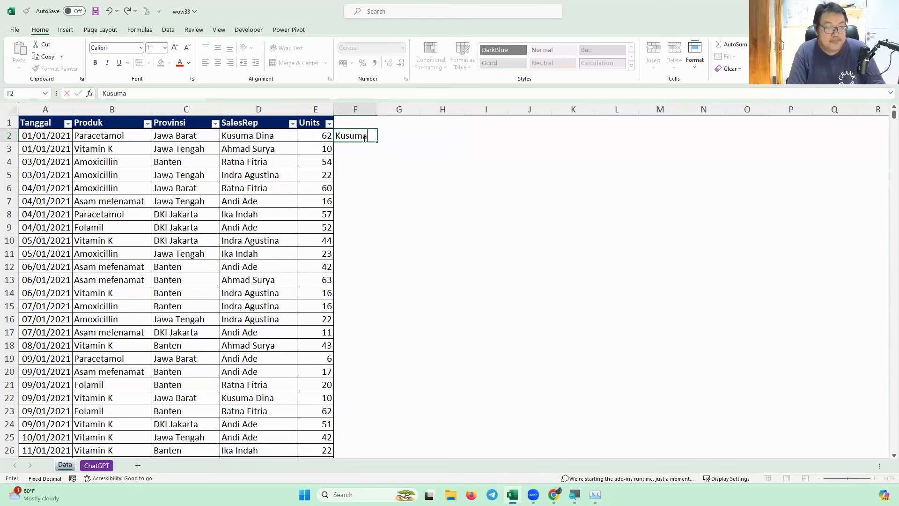
key(Return)
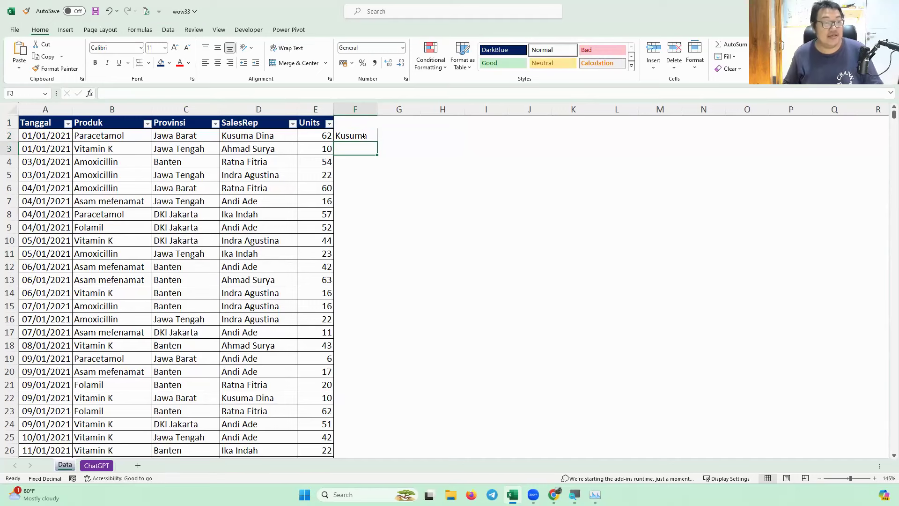
click(170, 31)
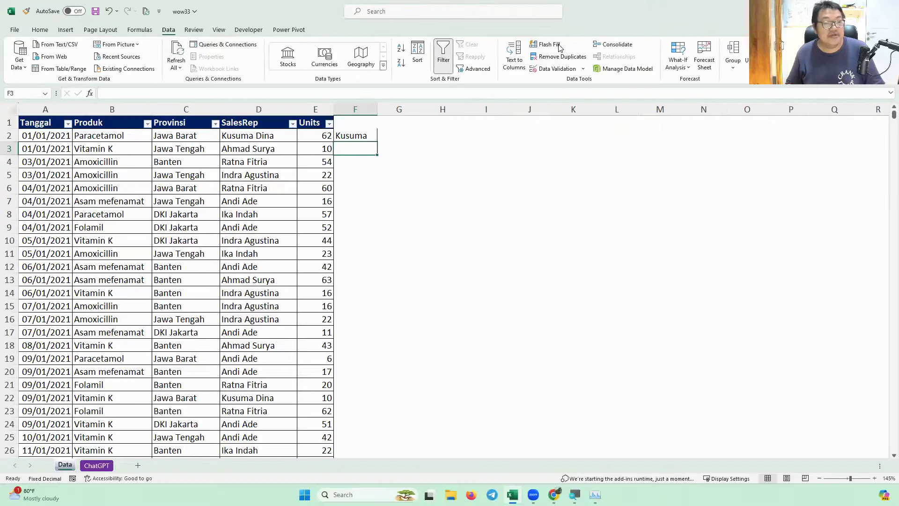
click(546, 44)
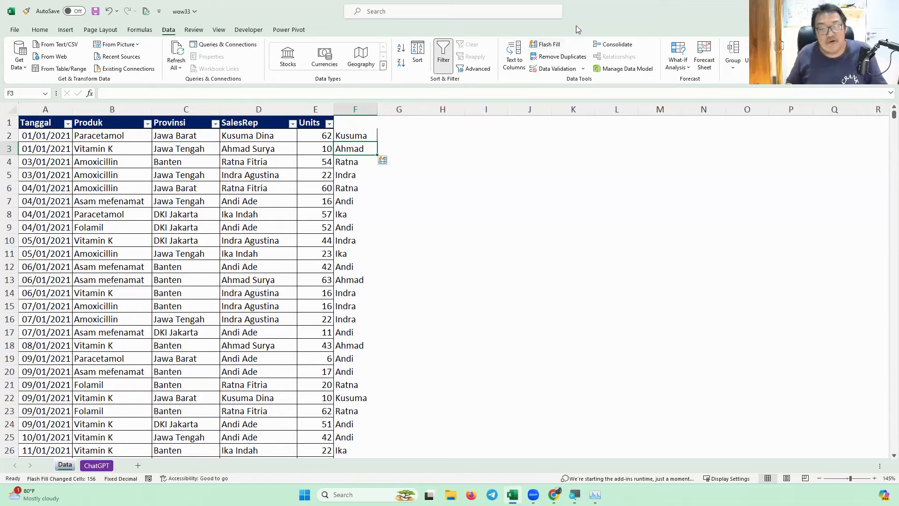
click(367, 108)
key(Delete)
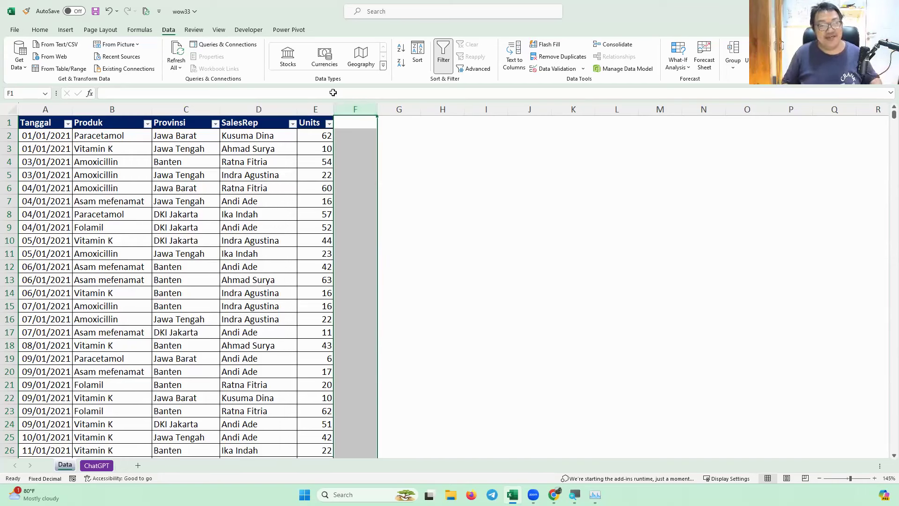
Convert range A1:E118 into a table with Ctrl+T, keeping 'My table has headers' ticked
click(294, 164)
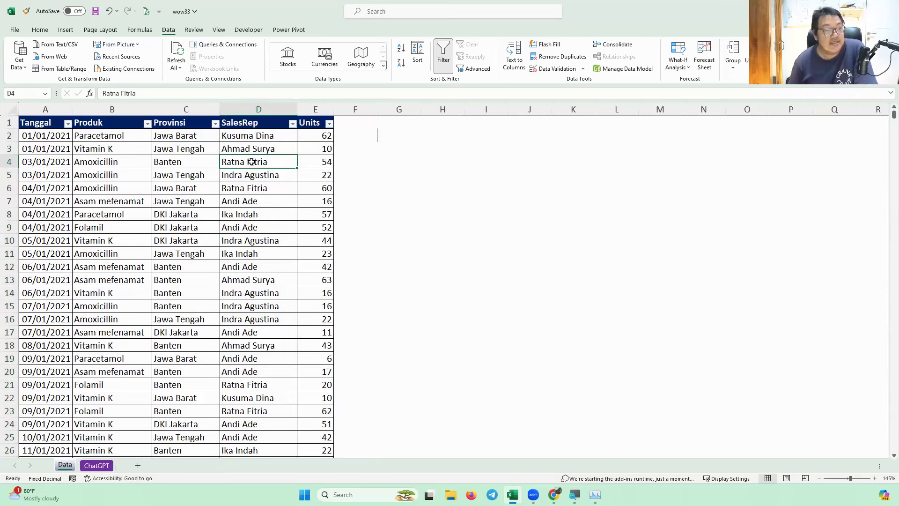
click(255, 148)
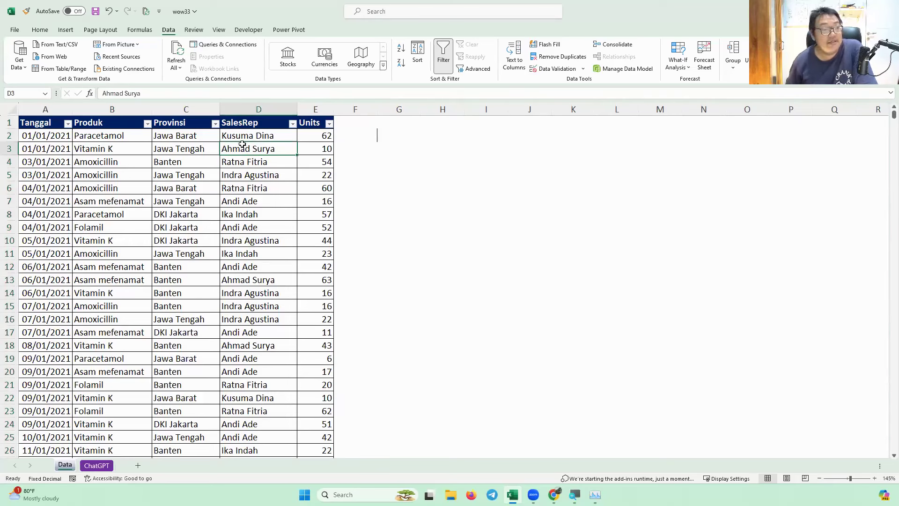
click(66, 30)
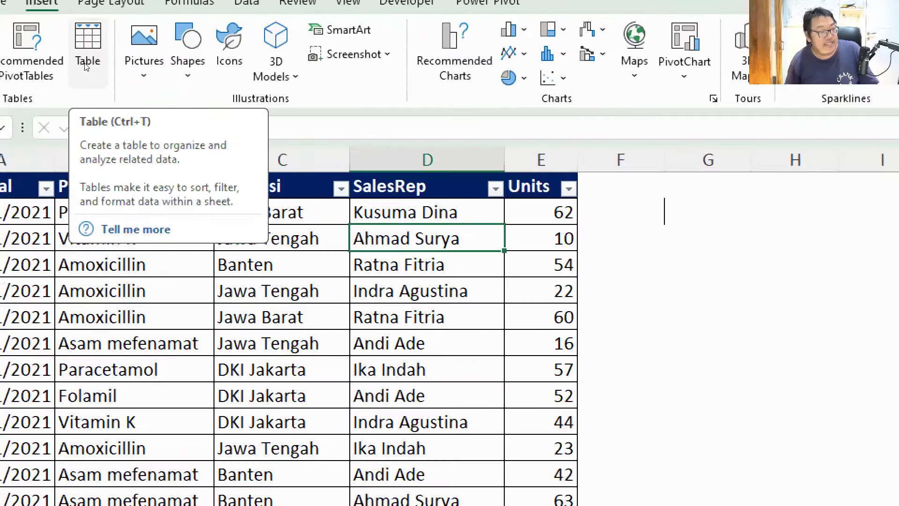
click(274, 272)
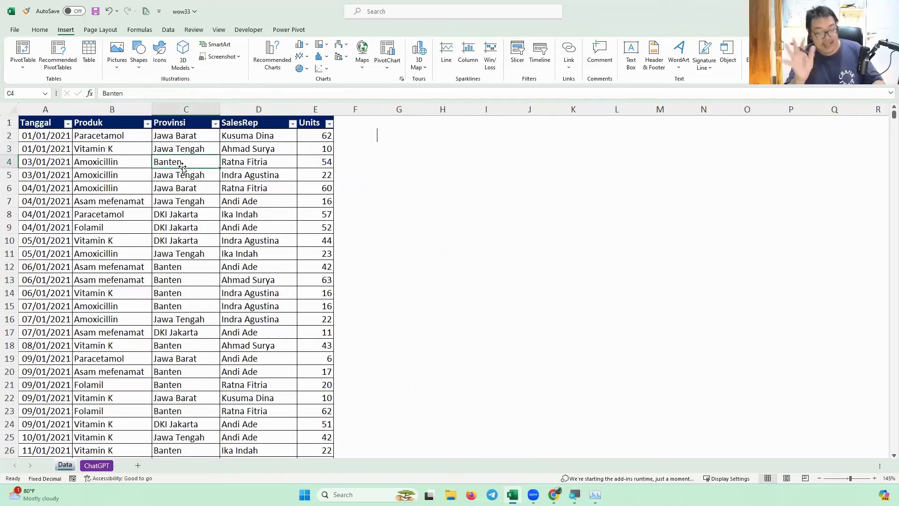
key(ctrl+t)
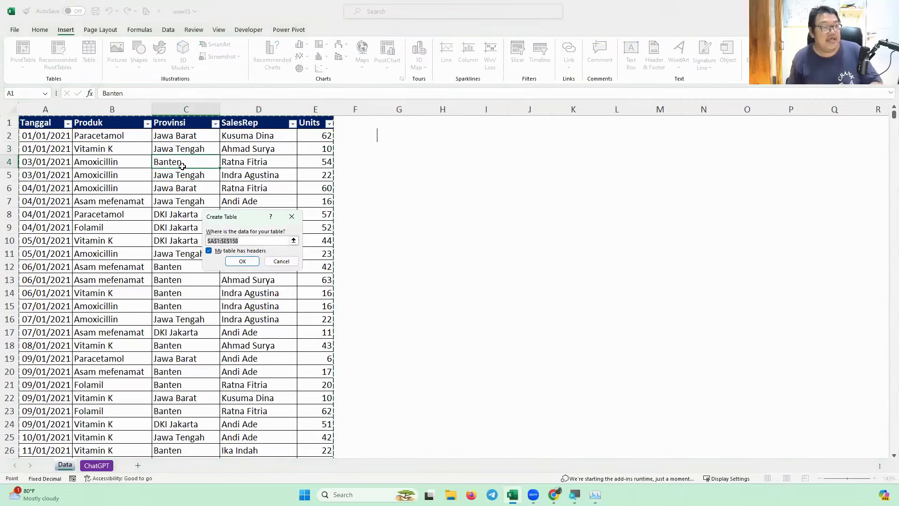
click(242, 262)
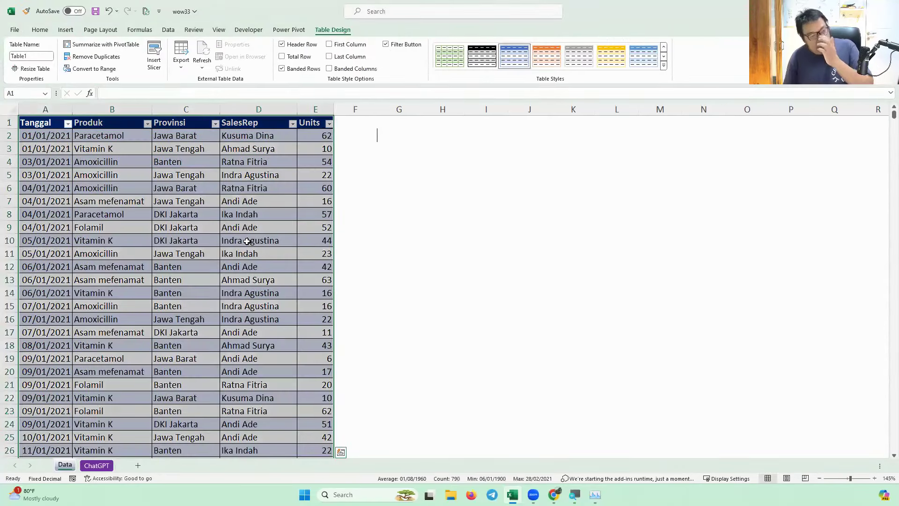
Send the sales table to Power Query using Data > From Table/Range
click(166, 30)
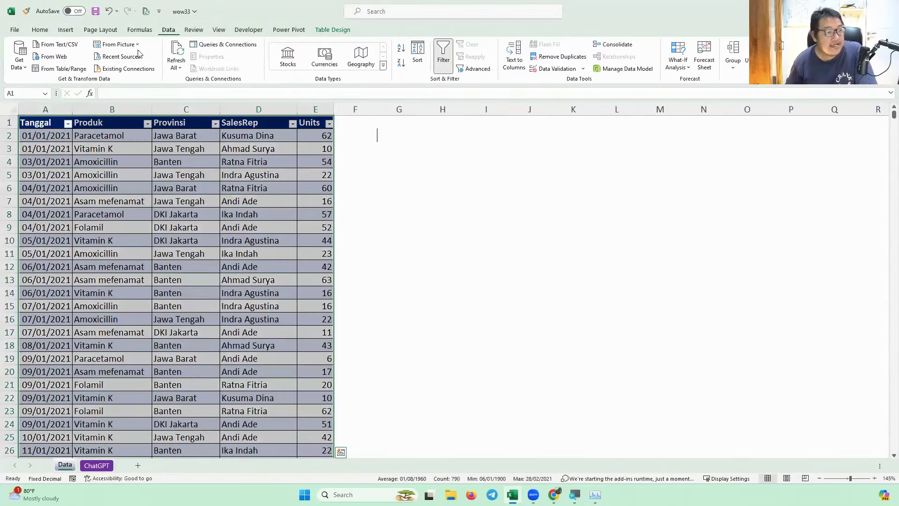
click(52, 69)
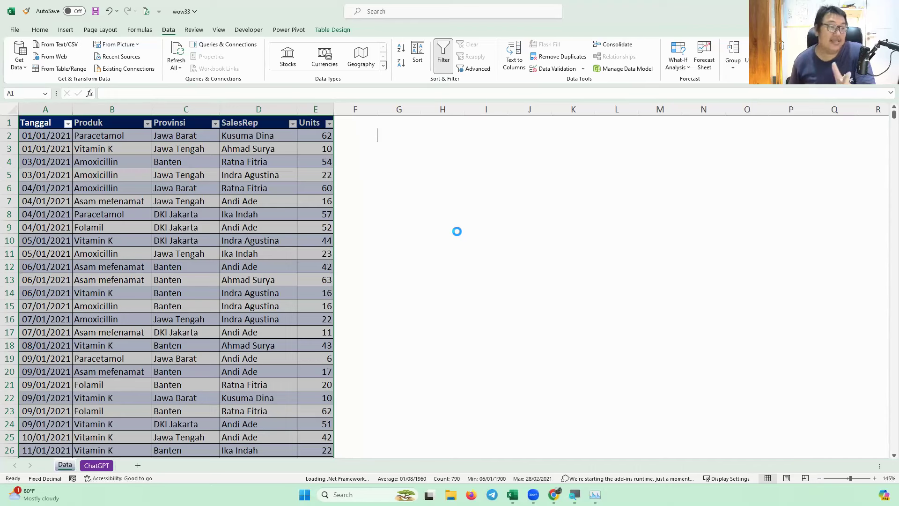
Resize the editor, select the SalesRep column and start Column From Examples from selection
mouse_move(574, 494)
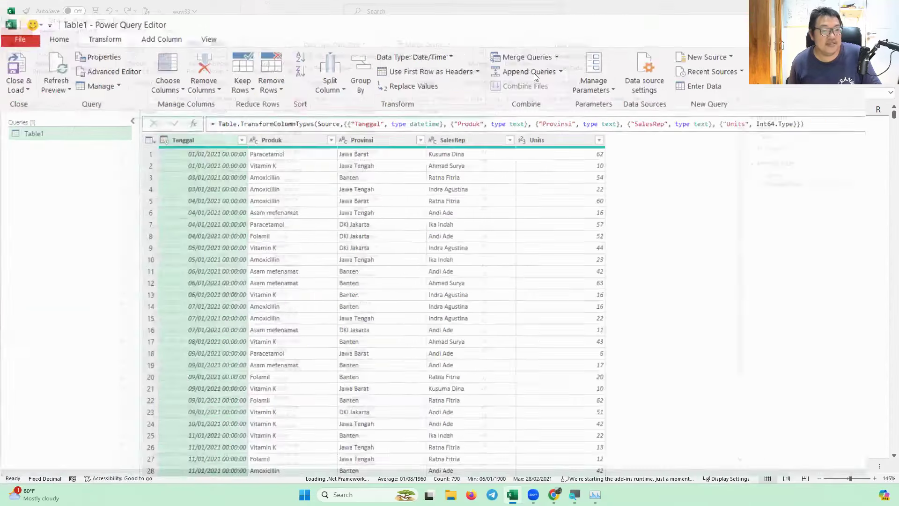
drag(536, 7, 535, 77)
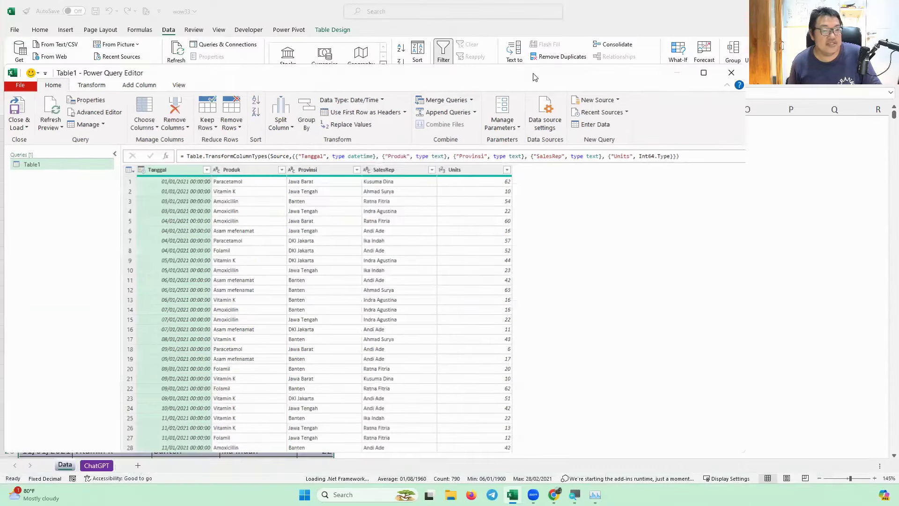
drag(603, 64, 627, 59)
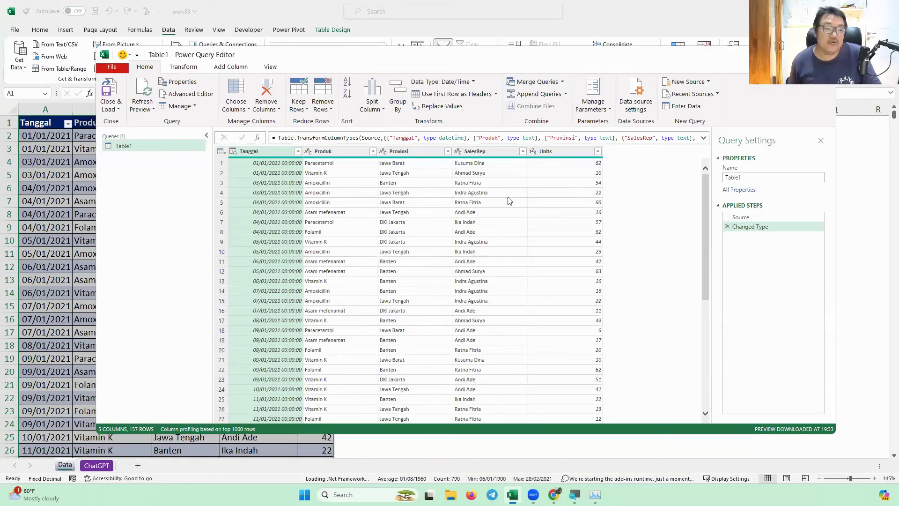
click(496, 153)
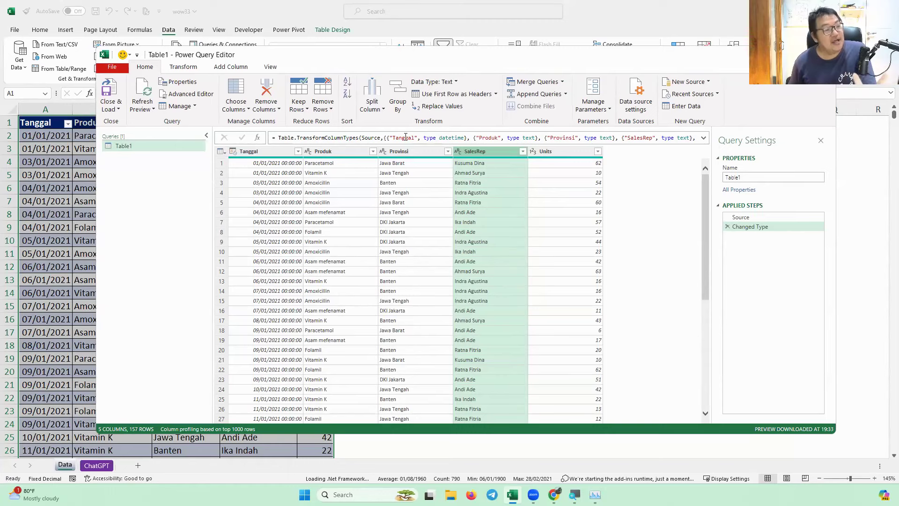
click(239, 69)
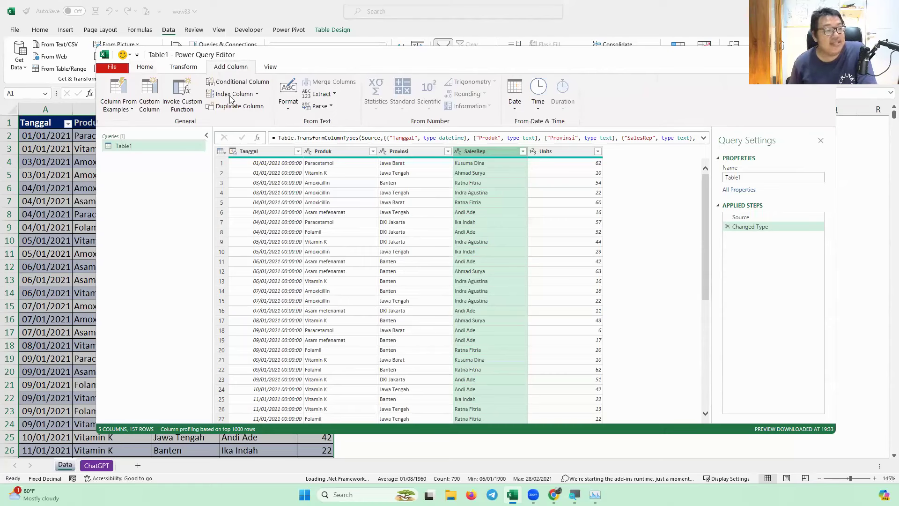
click(129, 107)
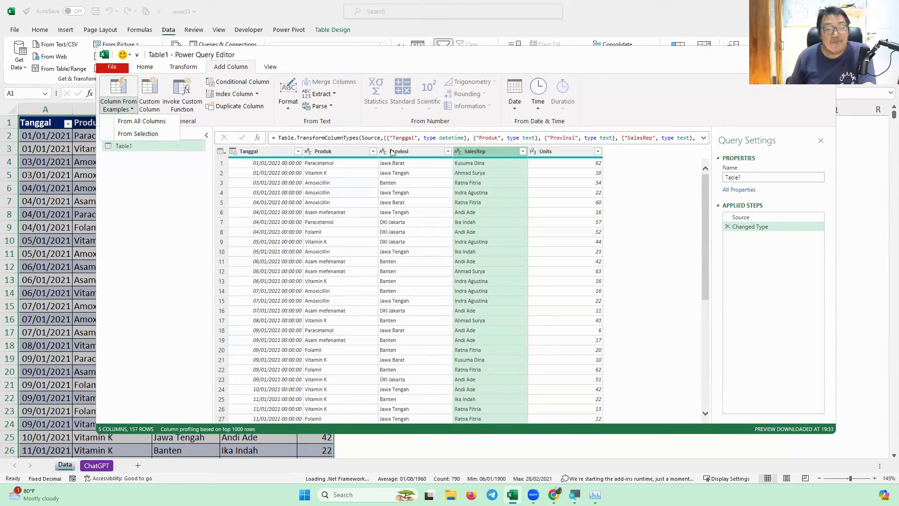
click(140, 133)
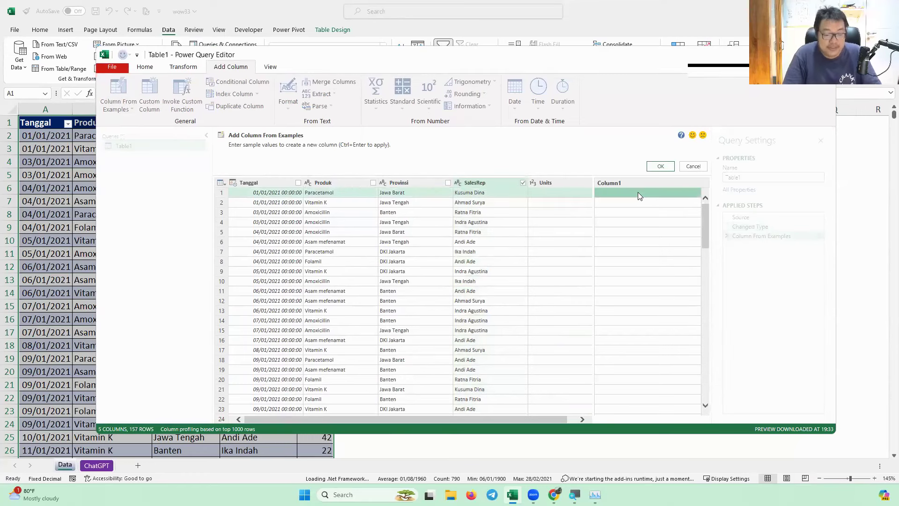
Enter 'Kusuma' as the example, check the generated first names, and accept the column
text(Kusum)
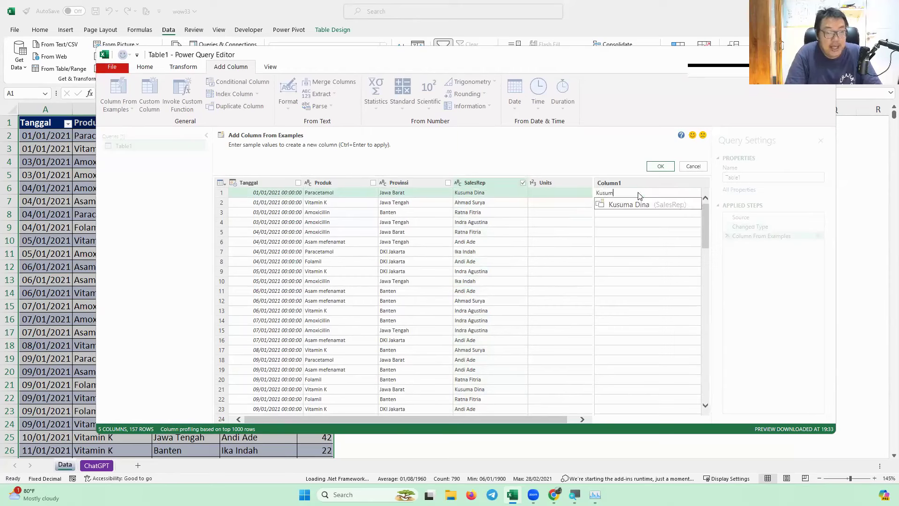
text(u)
key(BackSpace)
text(a)
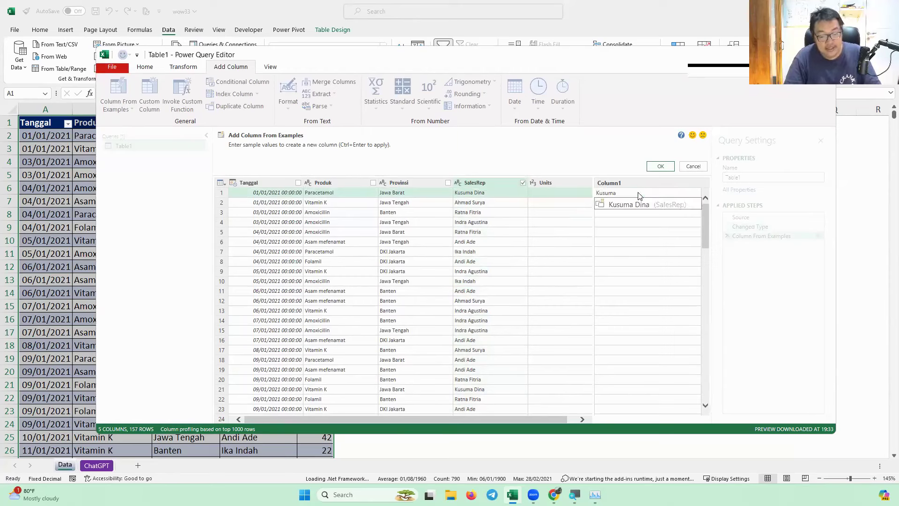
key(Return)
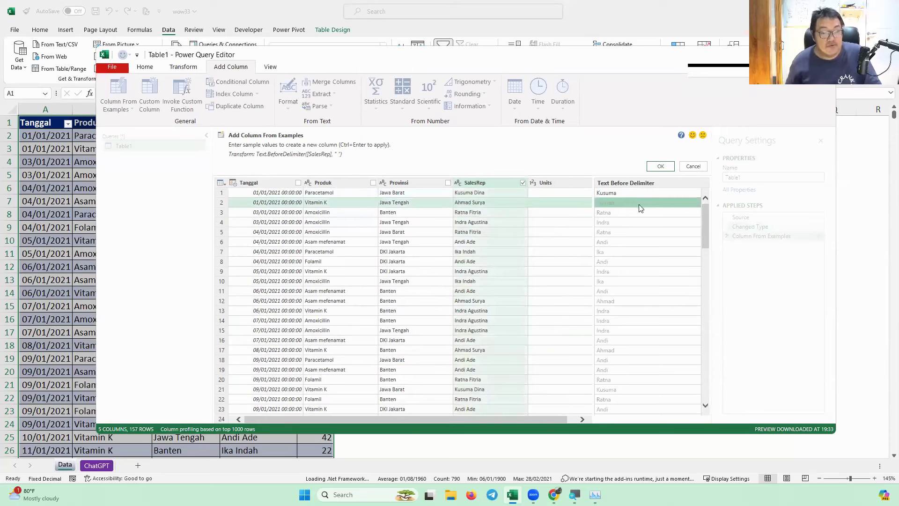
click(640, 218)
click(640, 252)
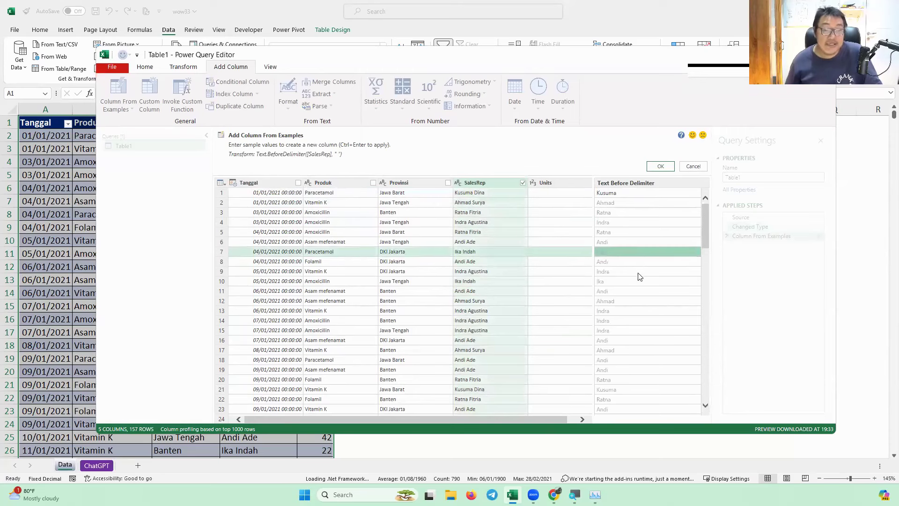
click(638, 273)
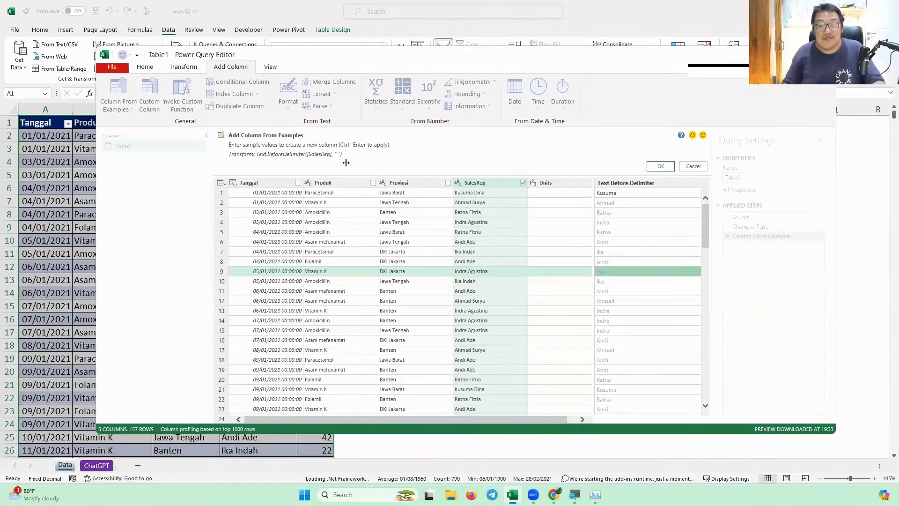
click(658, 166)
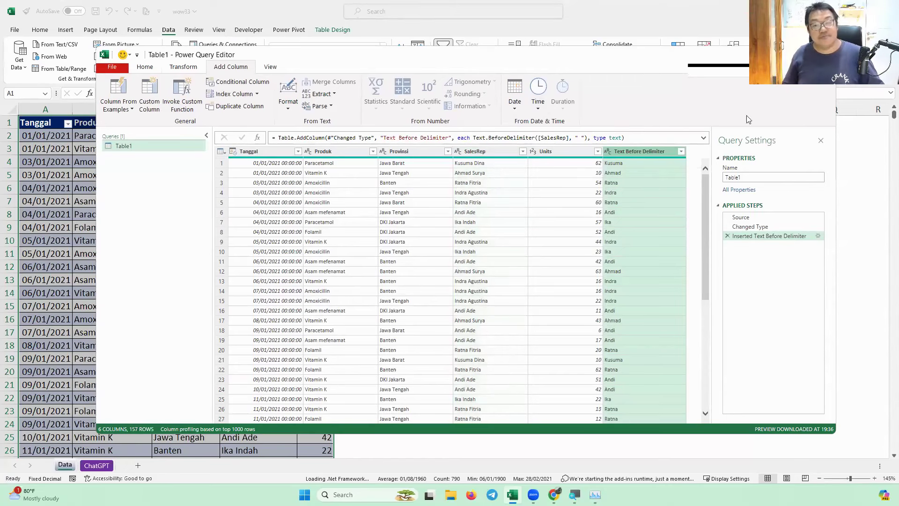
Close & Load the query as a table on a new worksheet
click(147, 68)
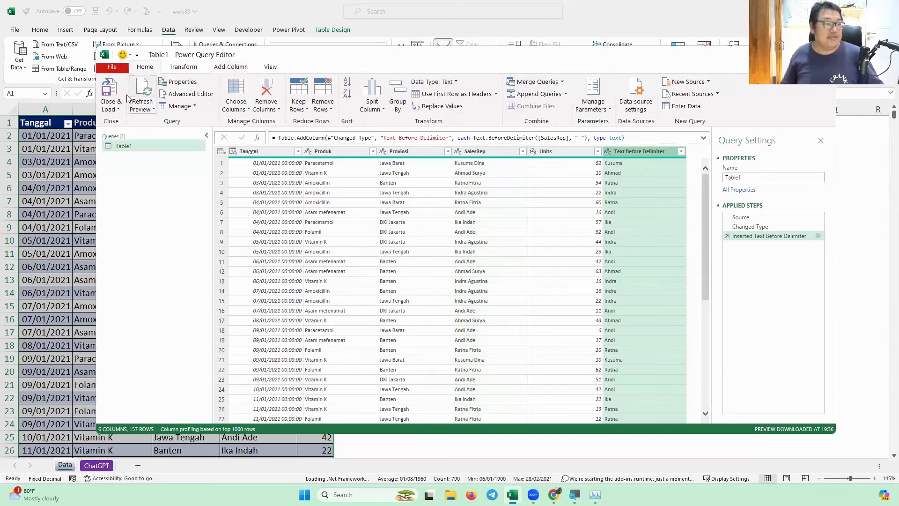
click(116, 108)
click(136, 134)
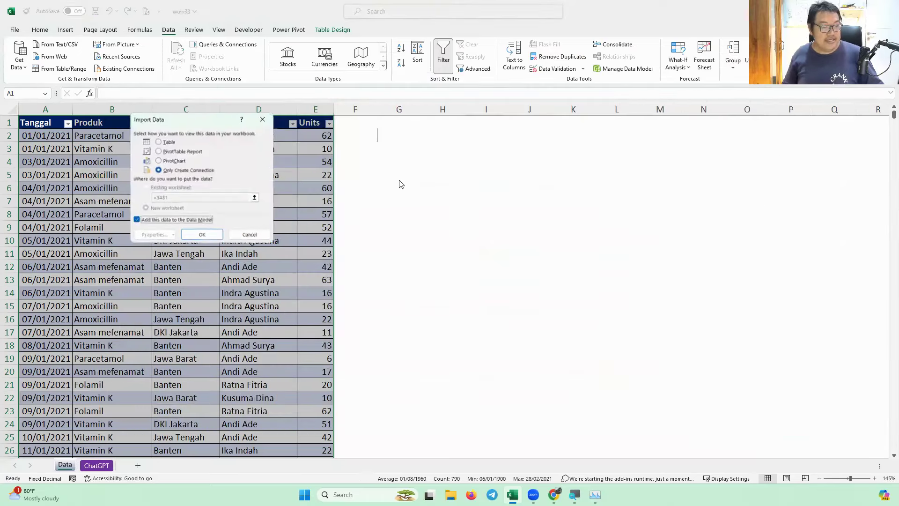
key(alt+t)
click(146, 208)
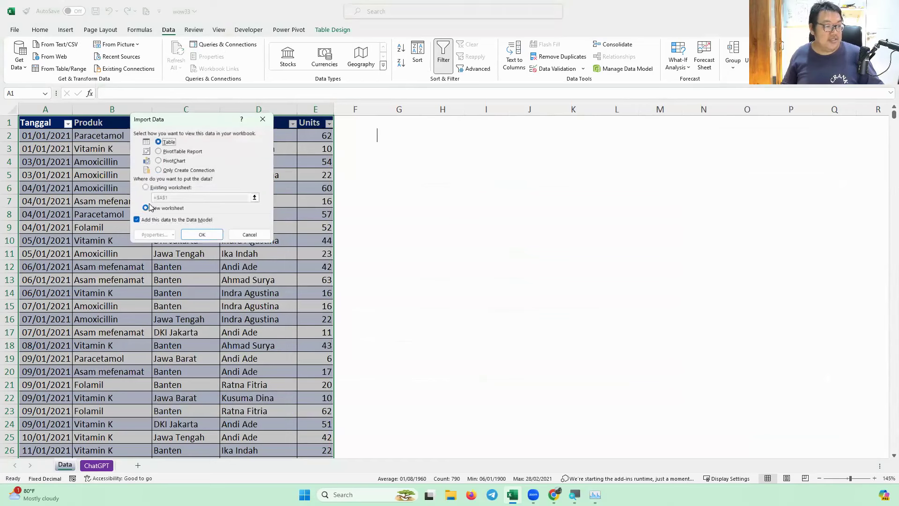
click(199, 234)
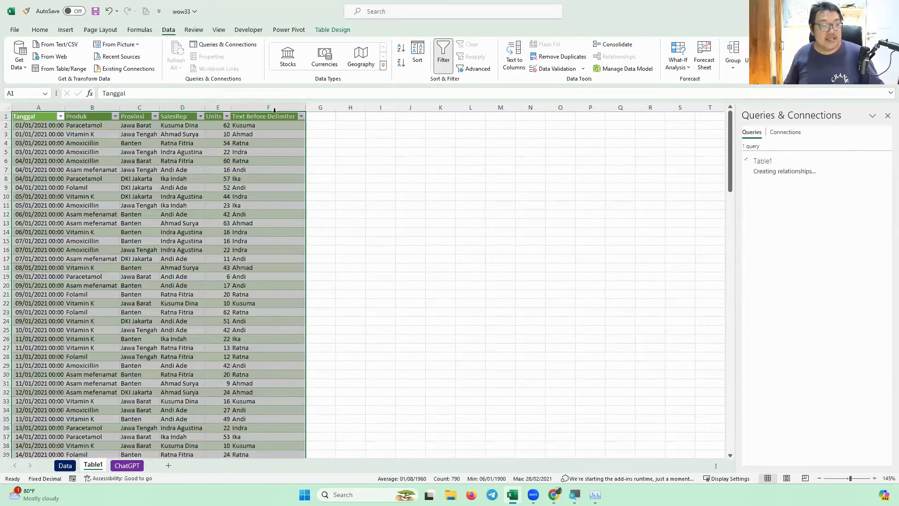
Inspect the loaded Text Before Delimiter first-name column, then go back to the Data sheet
click(274, 106)
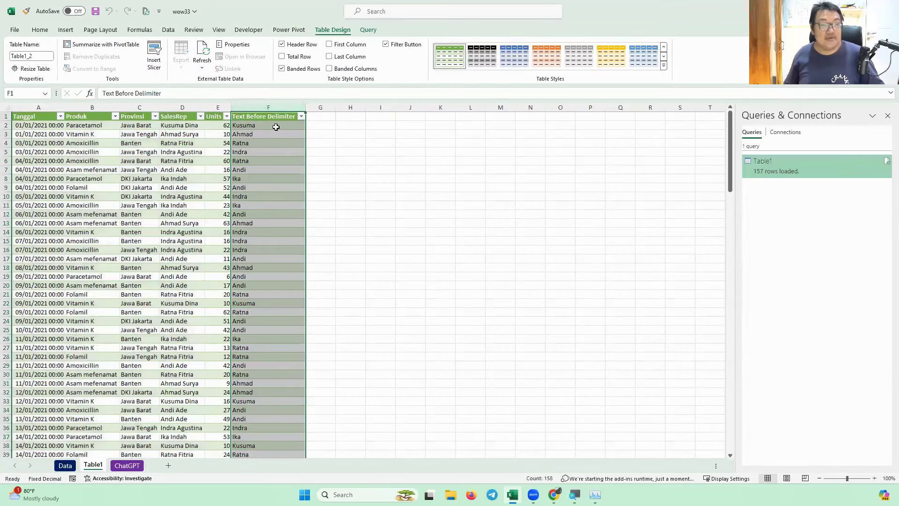
click(277, 117)
drag(282, 143, 218, 344)
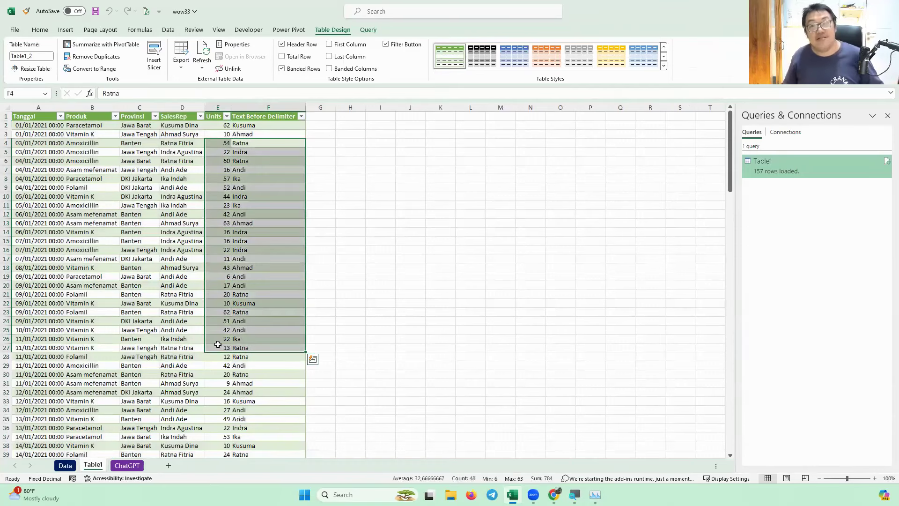
click(419, 364)
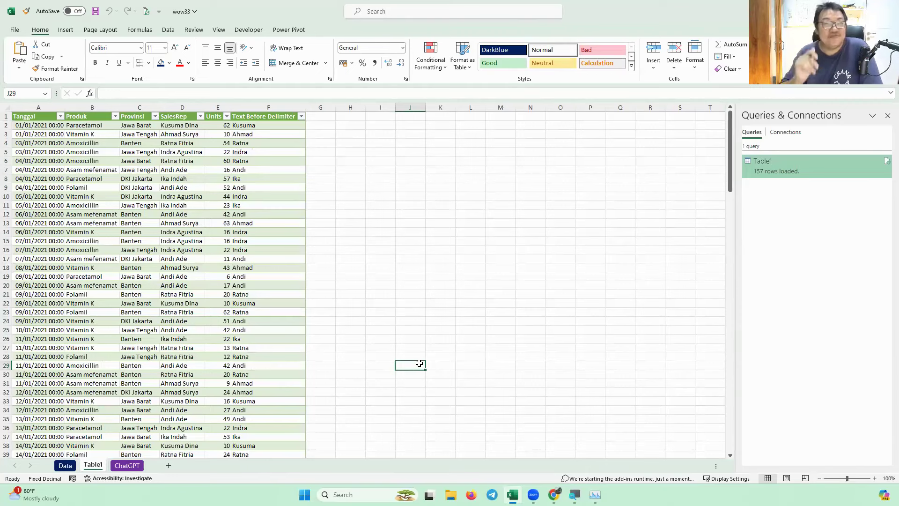
click(75, 464)
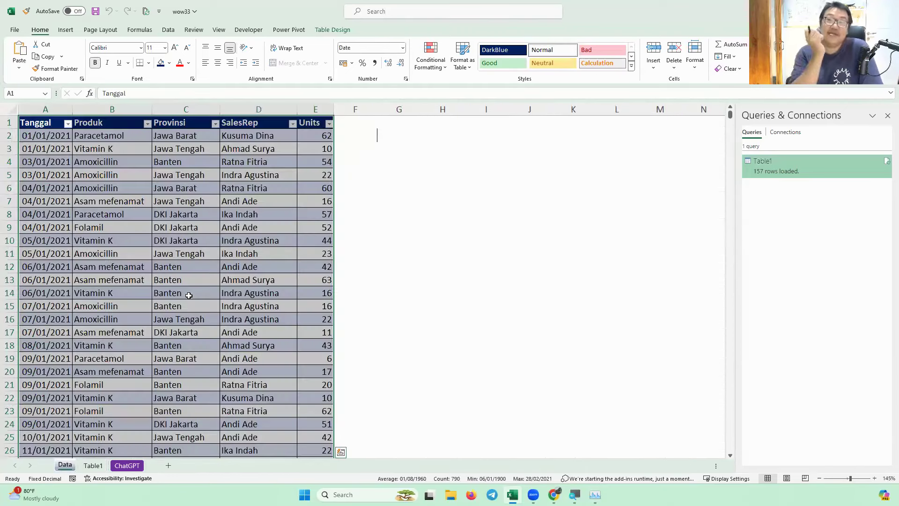
Use Analyze Data's 'Bottom 3 Provinsi by total Units' suggestion and insert it as a PivotTable
click(189, 295)
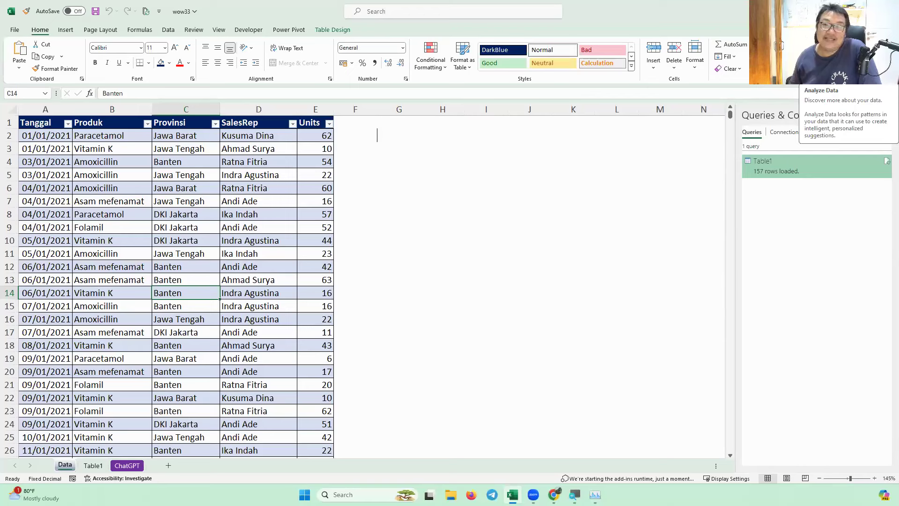
click(880, 54)
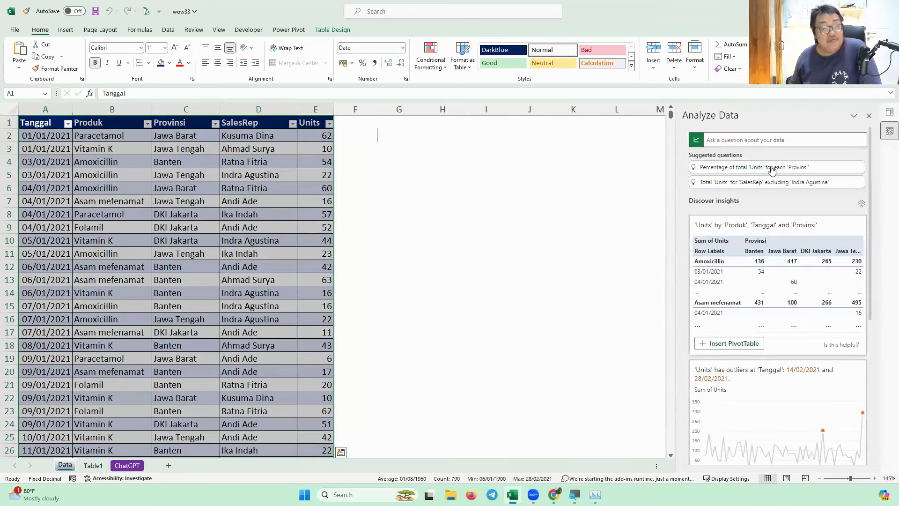
click(730, 140)
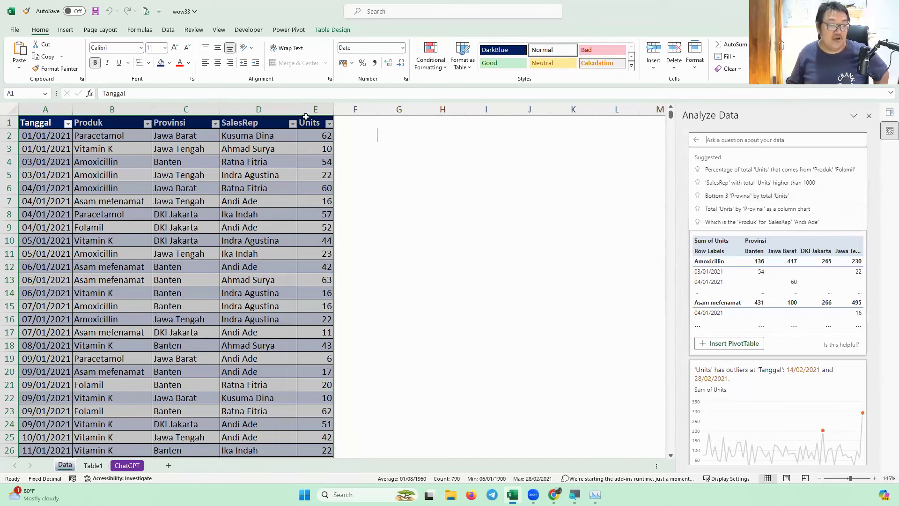
click(758, 196)
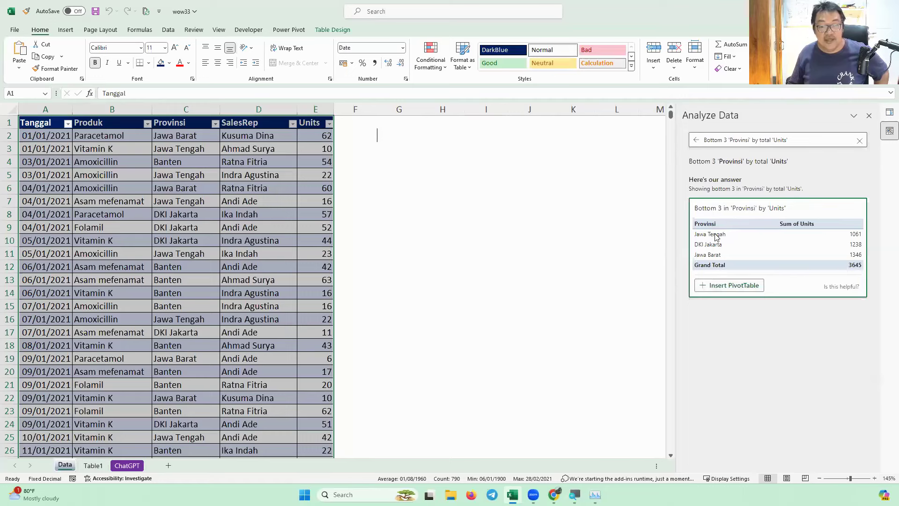
click(739, 289)
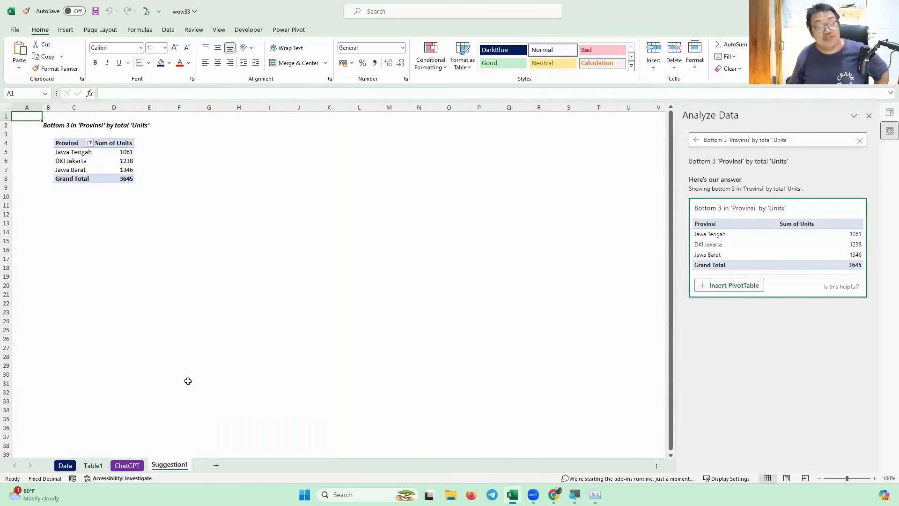
Insert a clustered column PivotChart of the three province totals beside the pivot, then return to Data
click(87, 163)
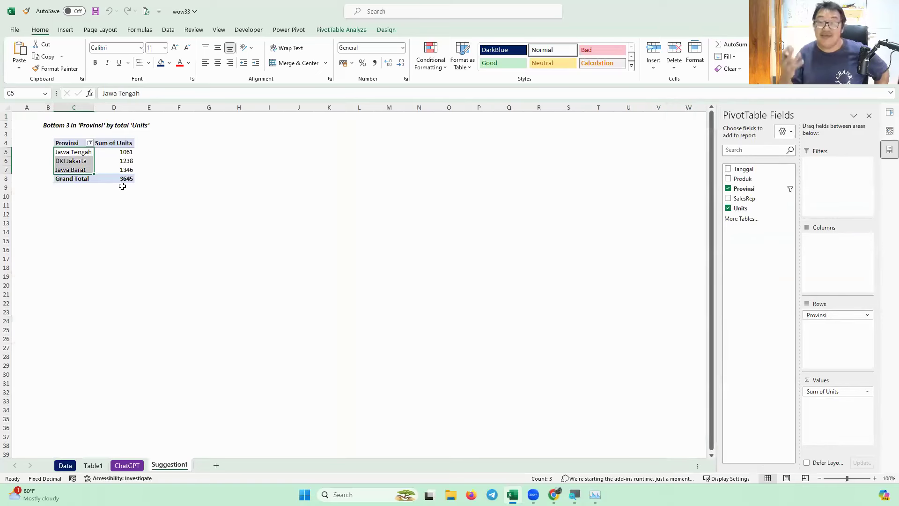
click(120, 162)
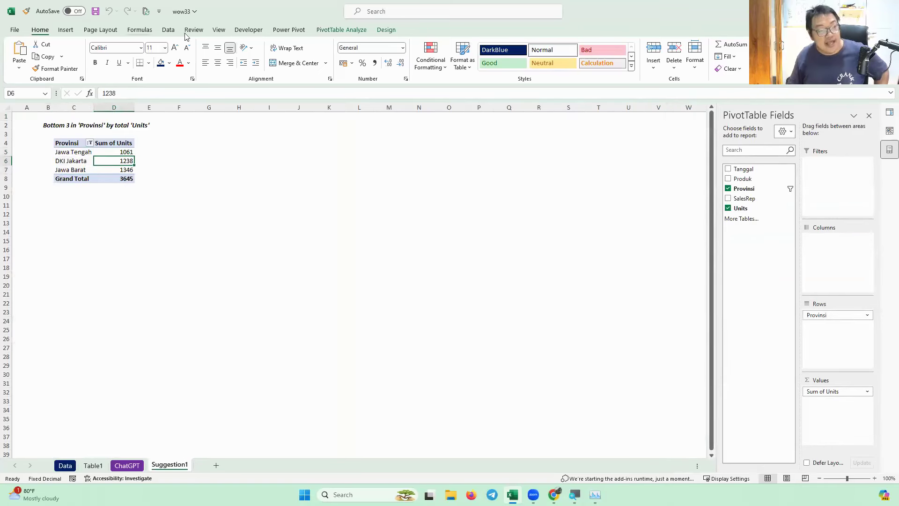
click(65, 30)
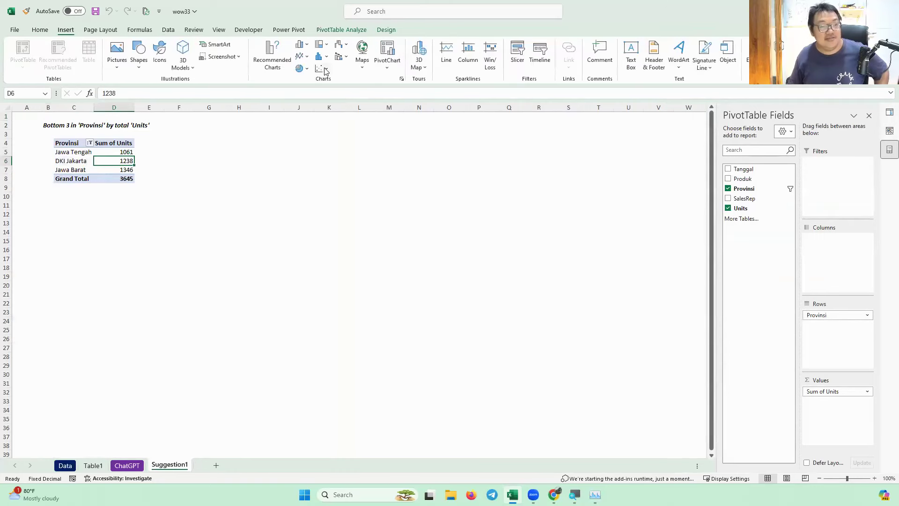
click(301, 45)
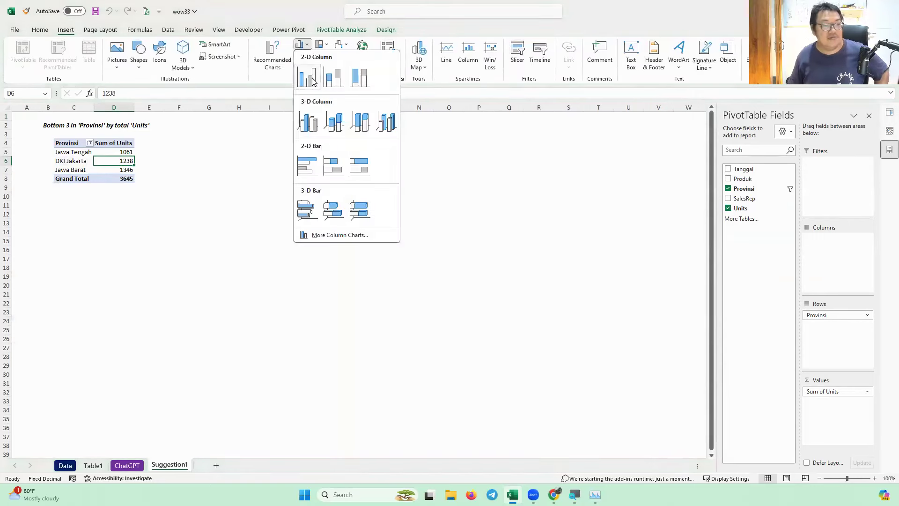
click(305, 77)
drag(307, 217, 222, 148)
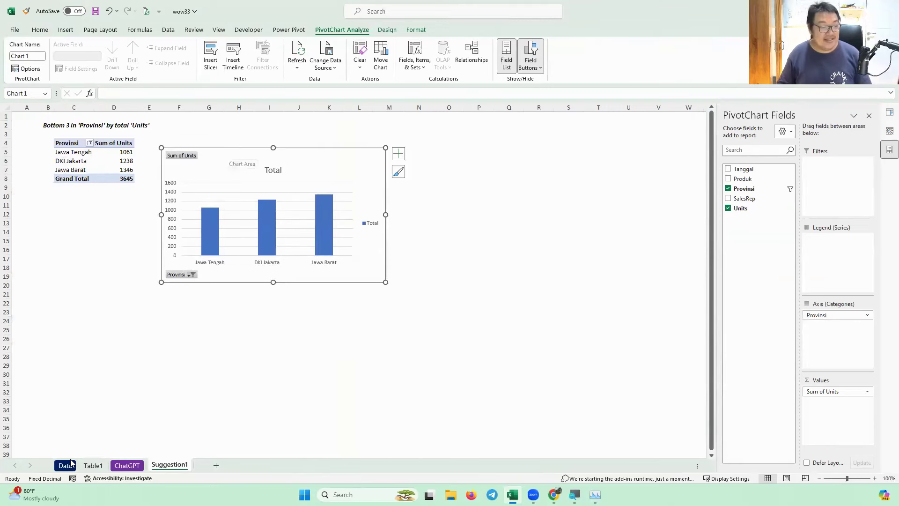
key(ctrl+Page_Up)
key(ctrl+Page_Up)
key(ctrl+Page_Up)
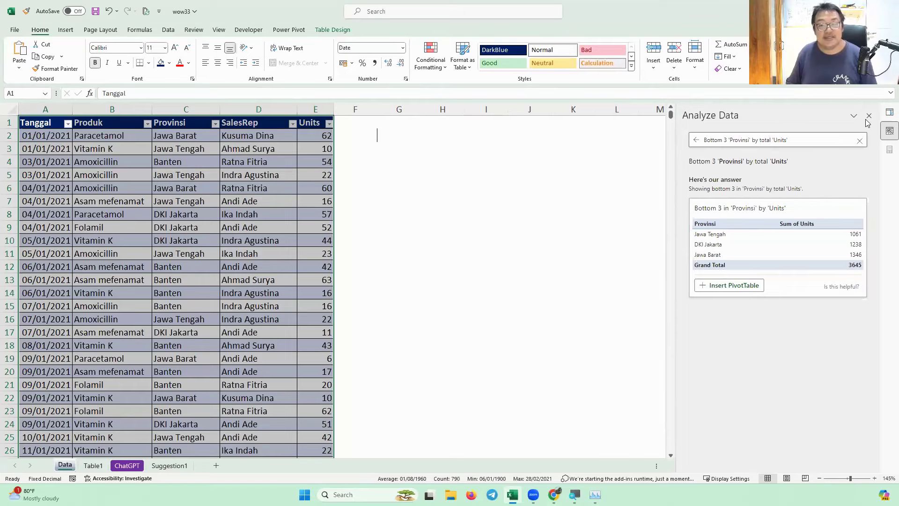
Clear the Analyze Data question and snap Excel to the right half beside ChatGPT
click(859, 141)
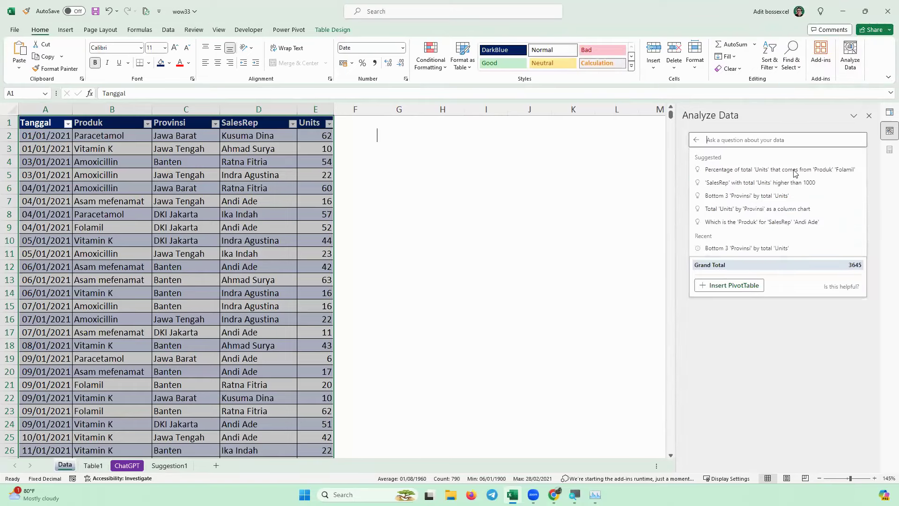
click(648, 174)
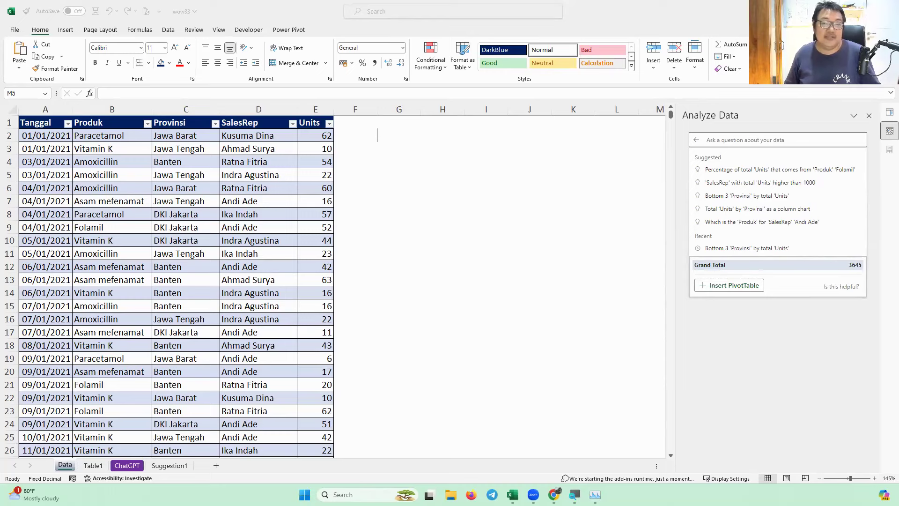
mouse_move(855, 11)
click(781, 90)
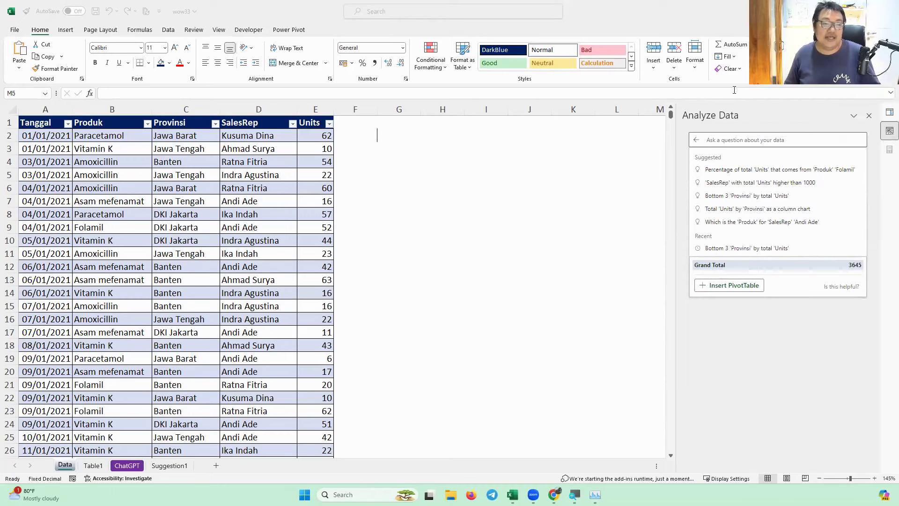
click(86, 69)
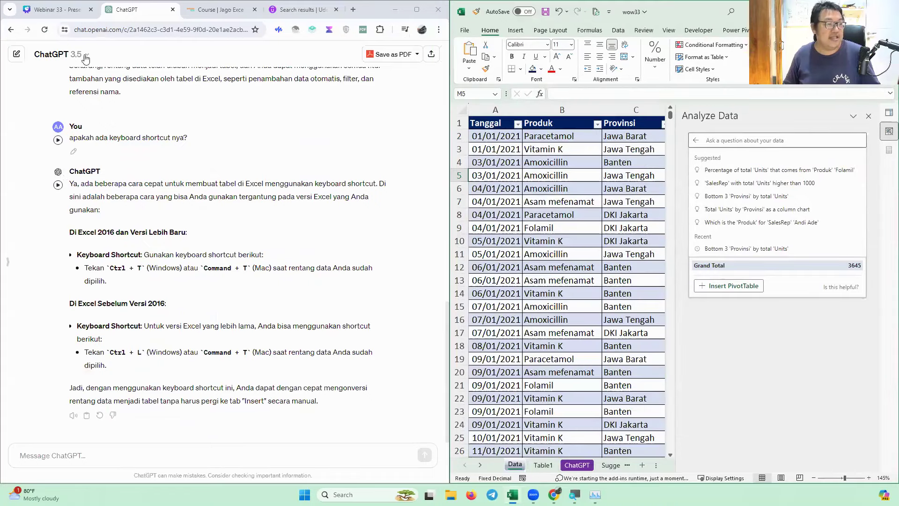
Start a new GPT-4 chat in ChatGPT and close Excel's Analyze Data pane
click(85, 54)
click(95, 98)
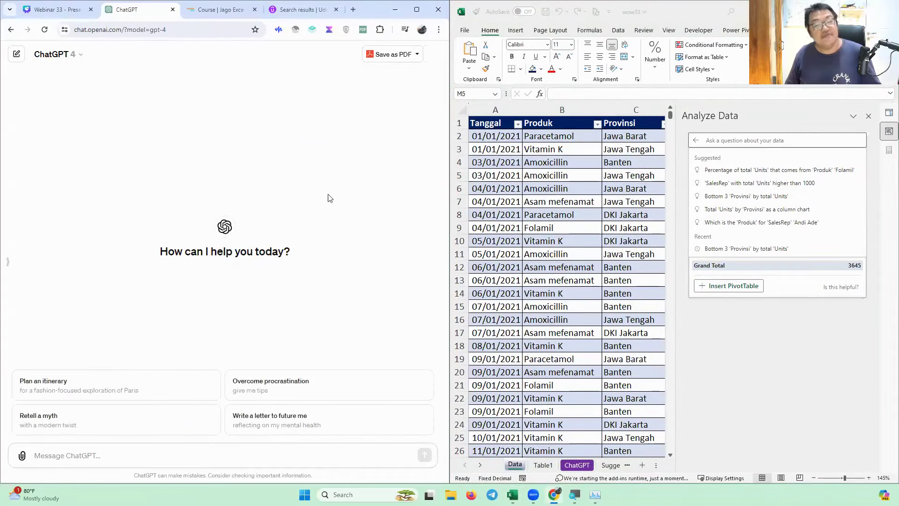
click(869, 116)
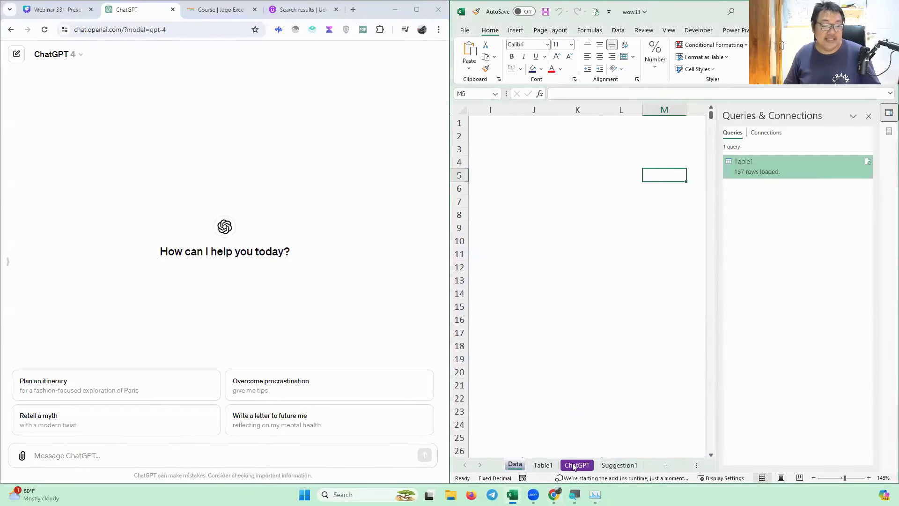
click(574, 345)
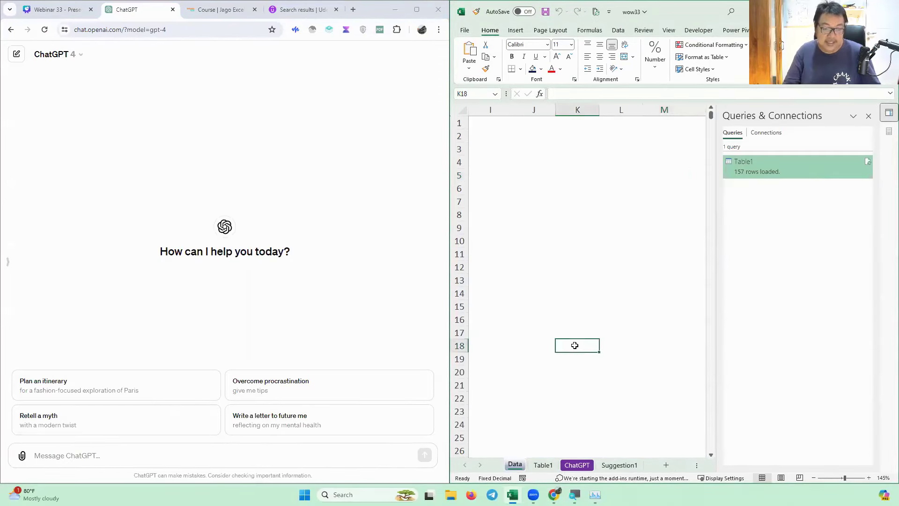
key(ctrl+Left)
key(ctrl+Left)
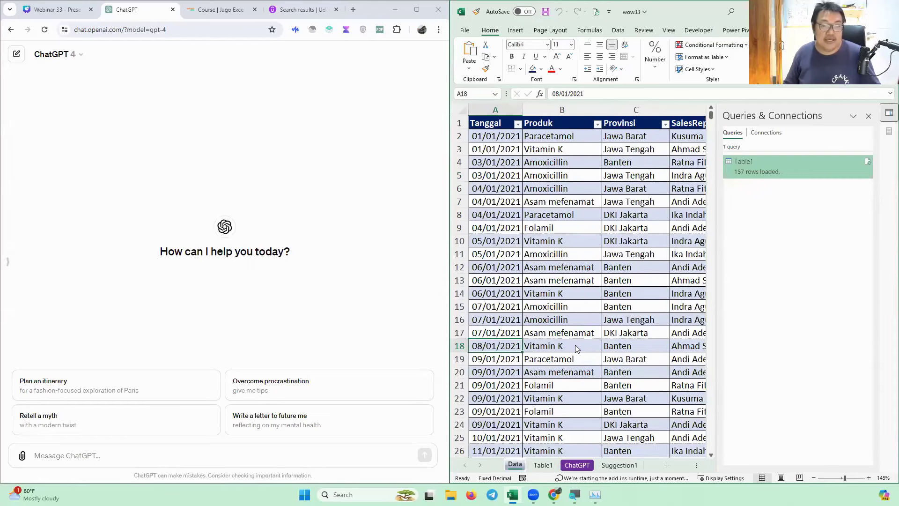
Close the Queries & Connections pane, view the sales table, and start a screen capture
click(868, 116)
ctrl+scroll(742, 250, down, 1)
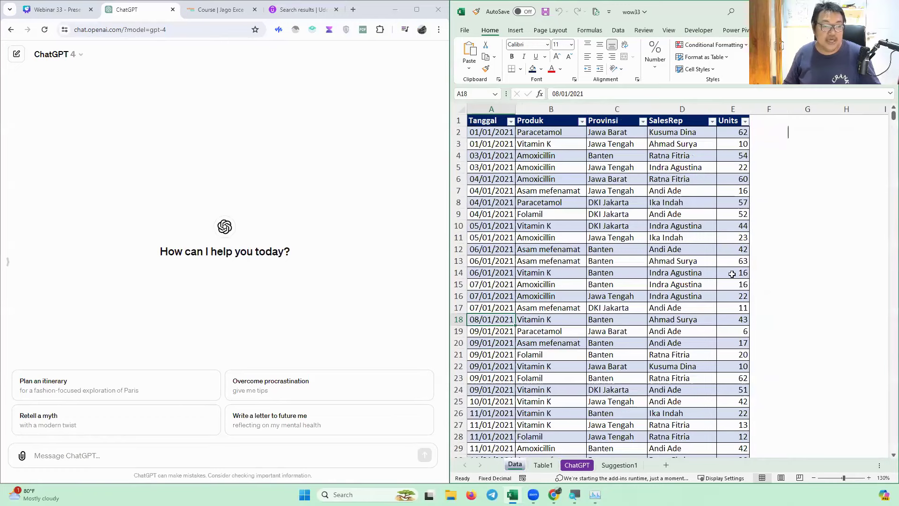
drag(737, 272, 489, 118)
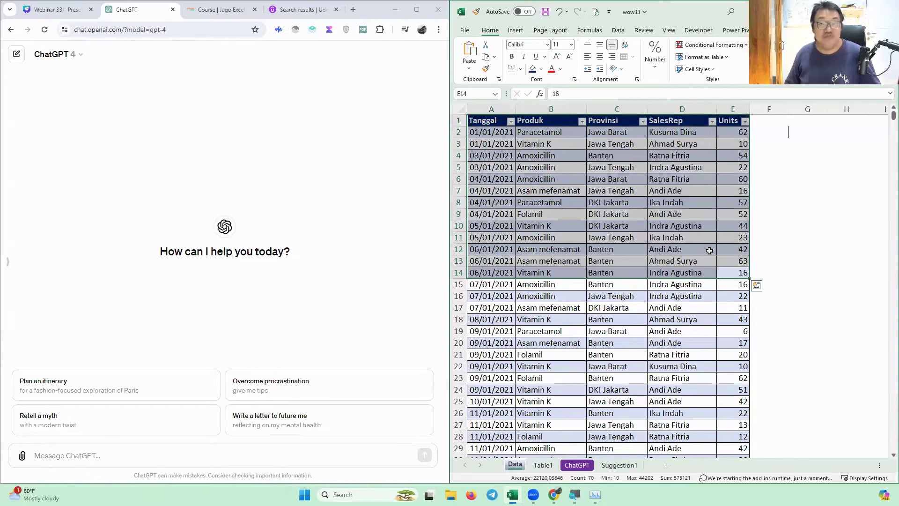
click(822, 201)
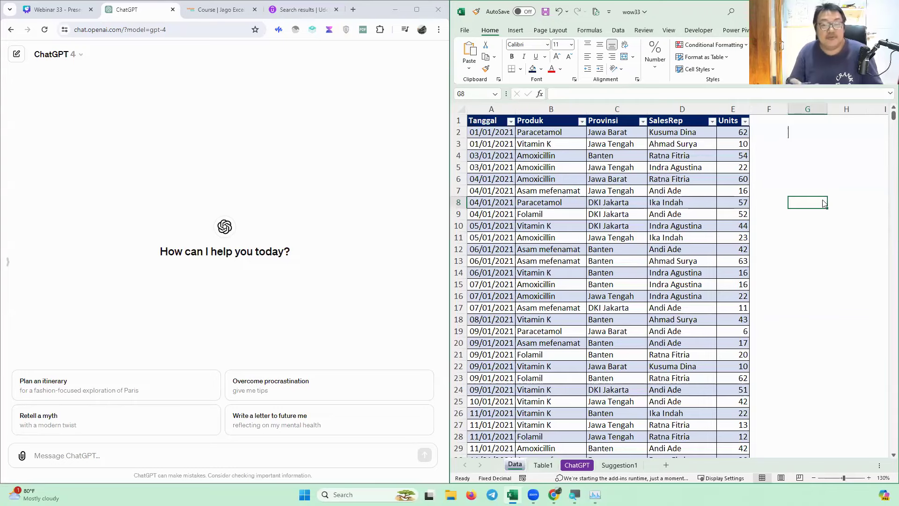
key(Print)
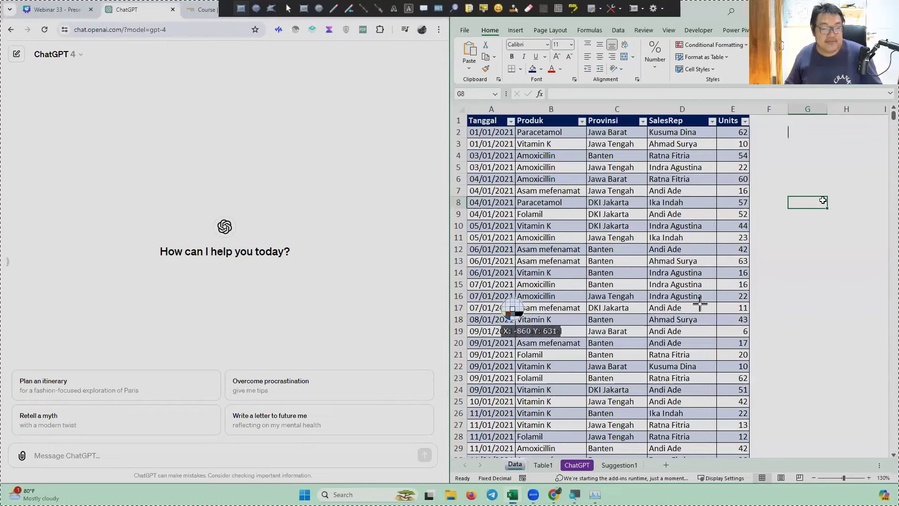
Snip the Excel sales table columns and paste the image into the ChatGPT message box
drag(759, 290, 602, 153)
drag(517, 80, 451, 103)
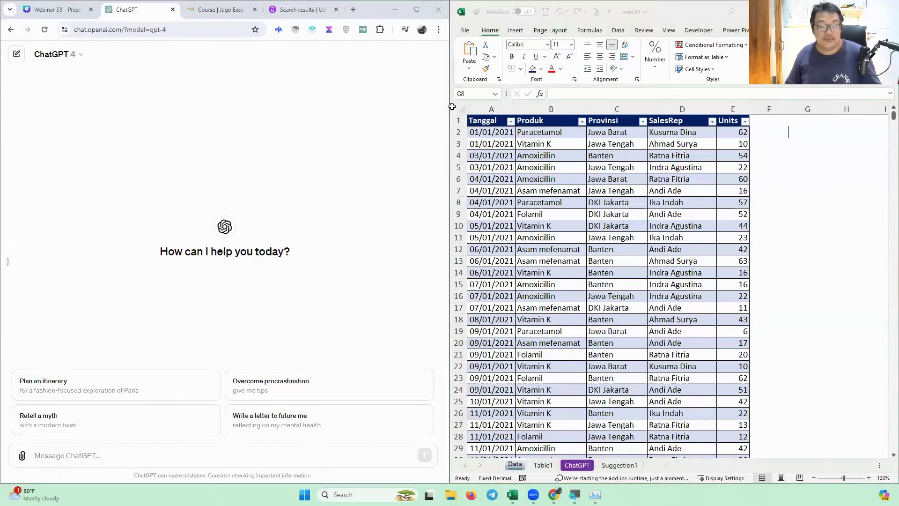
click(298, 455)
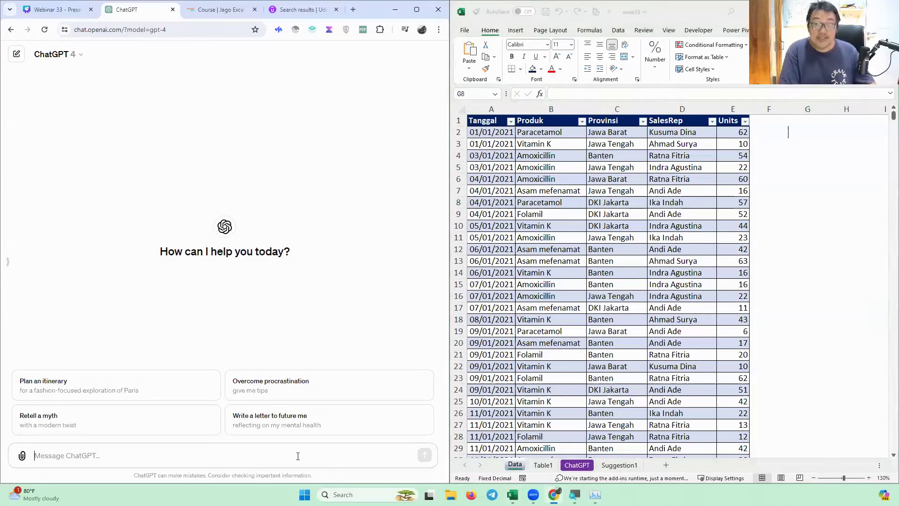
key(ctrl+v)
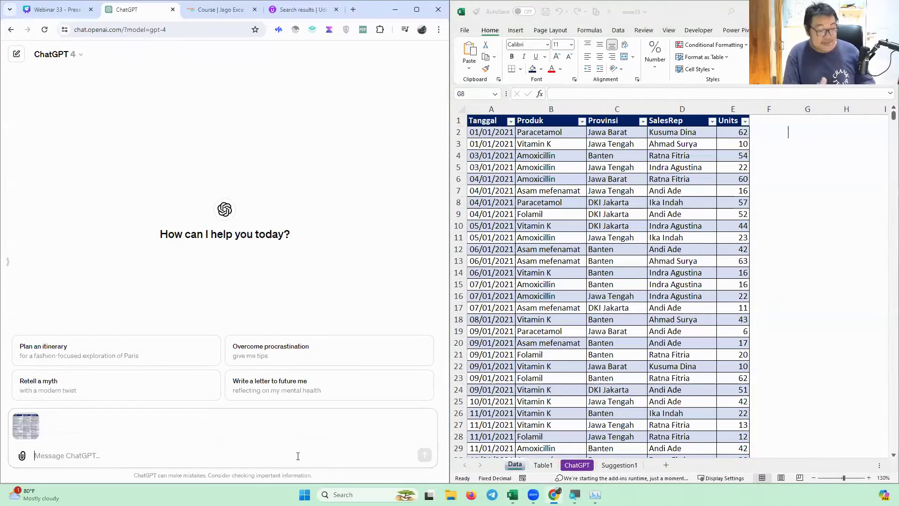
mouse_move(32, 437)
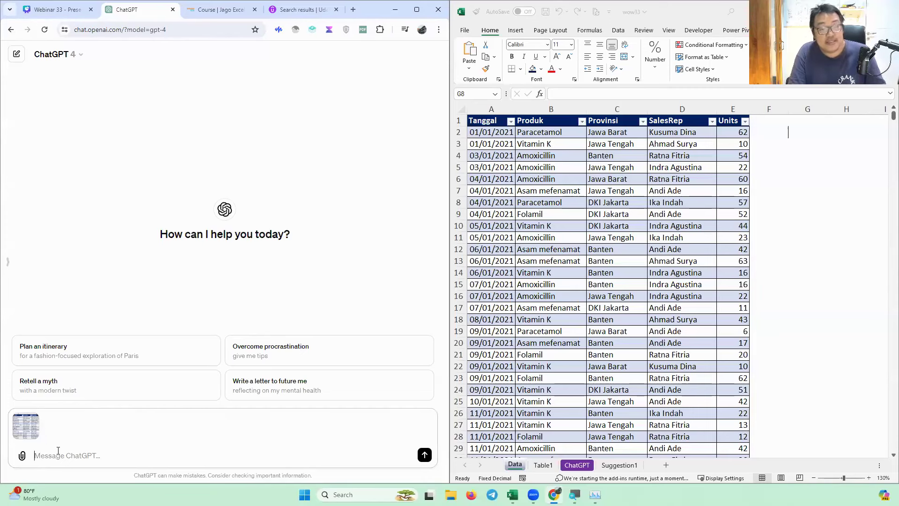
Send the Indonesian question asking which sales rep (kolom D) has the most units (kolom E)
text(dar)
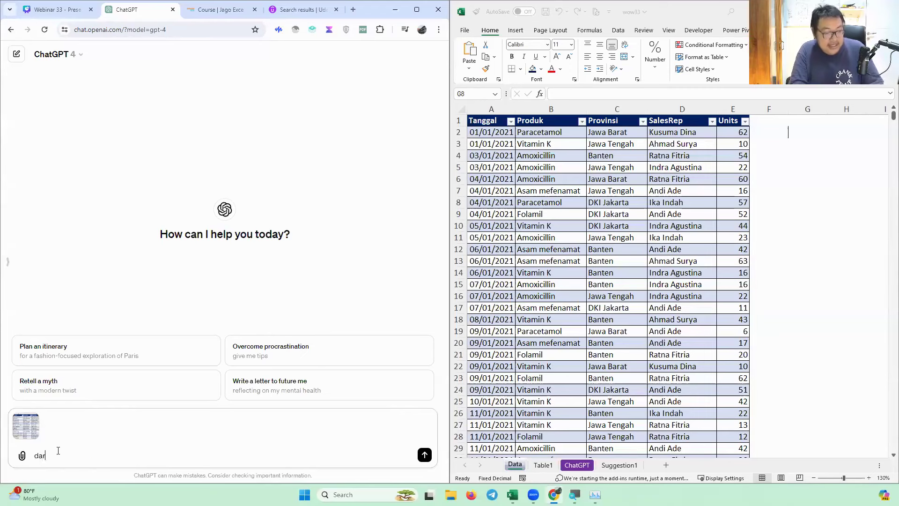
text(i data yang s)
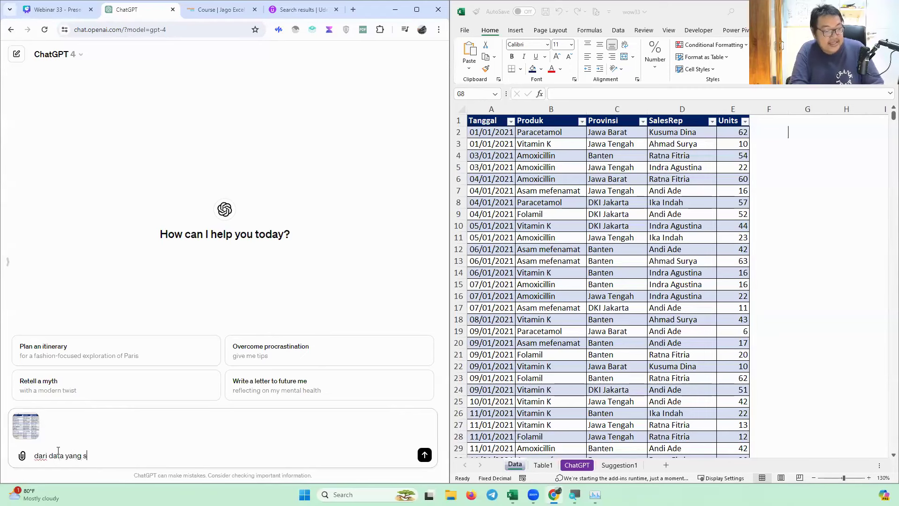
text(aya berikanm,)
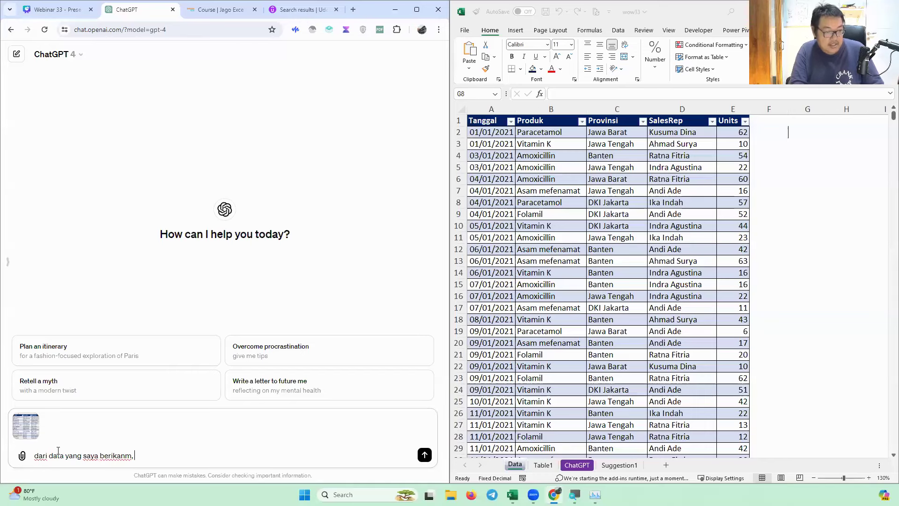
key(BackSpace)
key(BackSpace)
text(, )
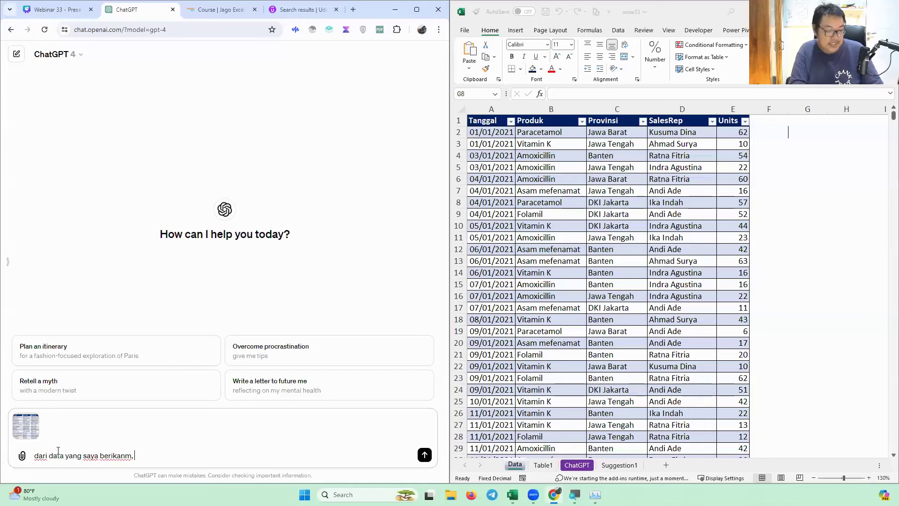
text(siapa dari sales rep)
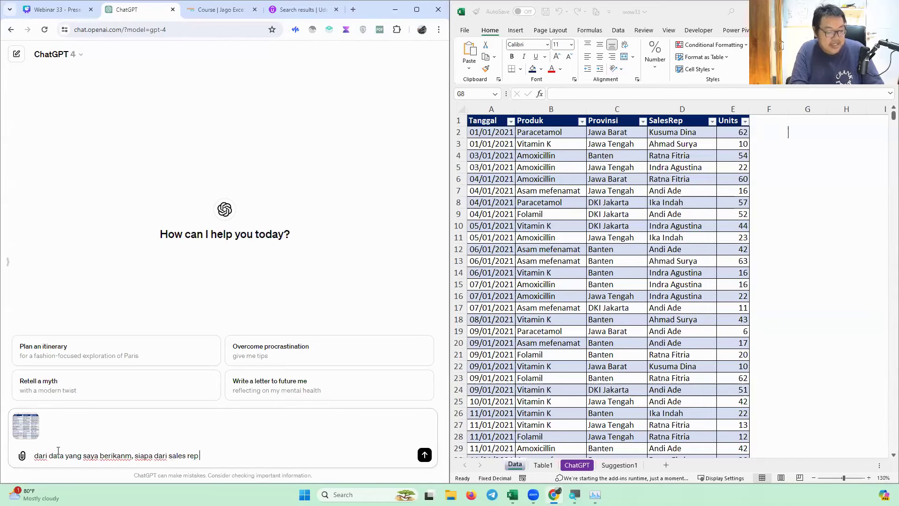
text( (ko)
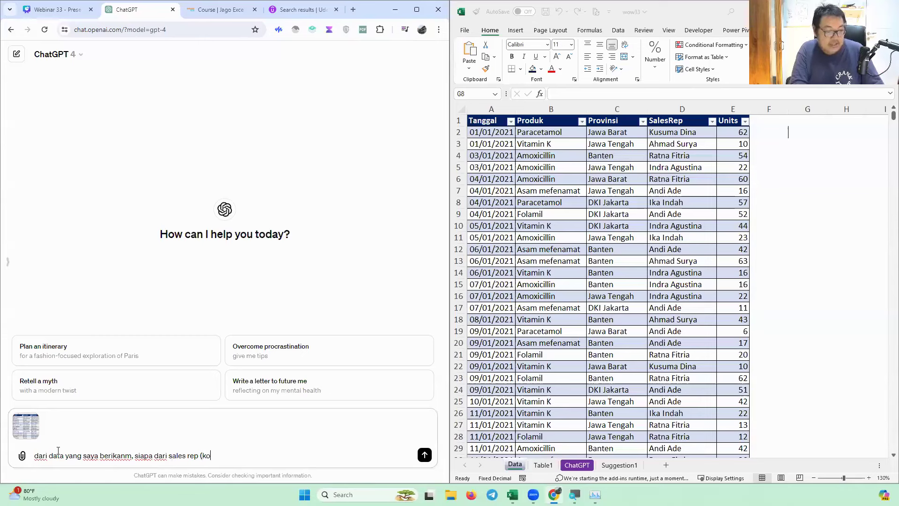
text(lom d) yang mempunya)
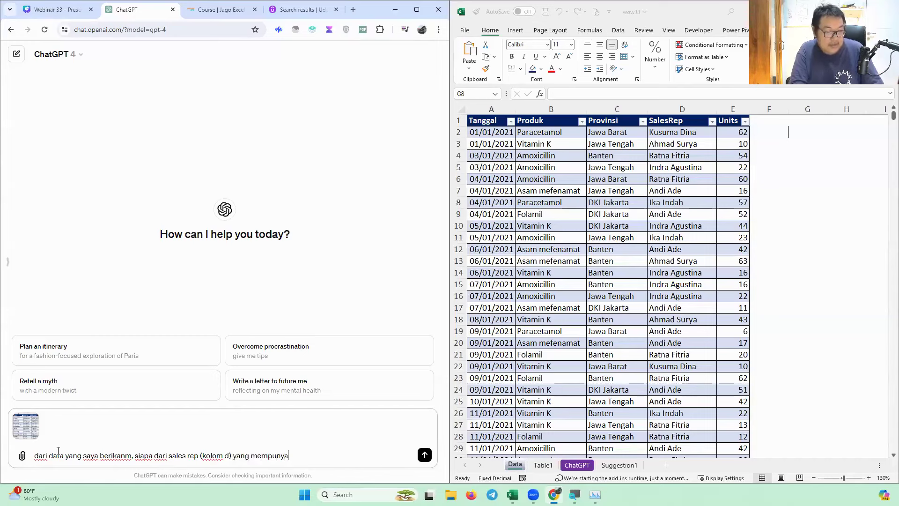
text(i units )
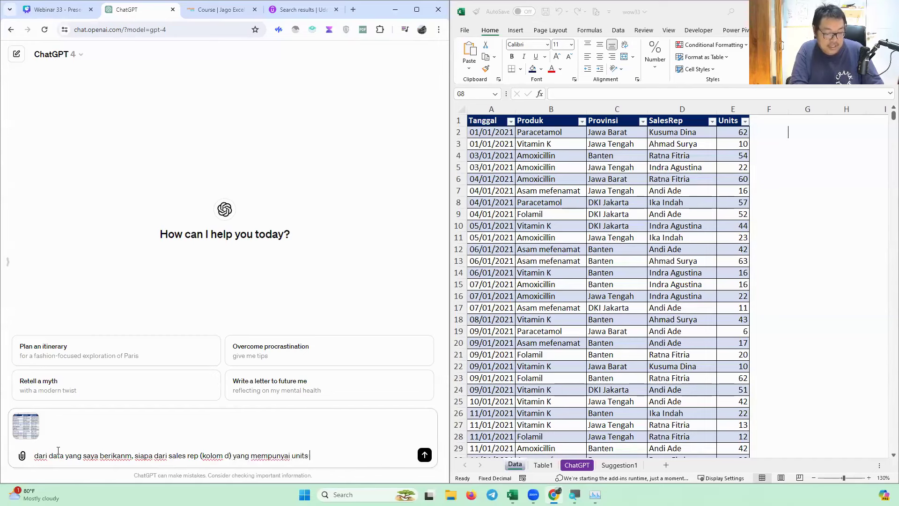
text((kolom)
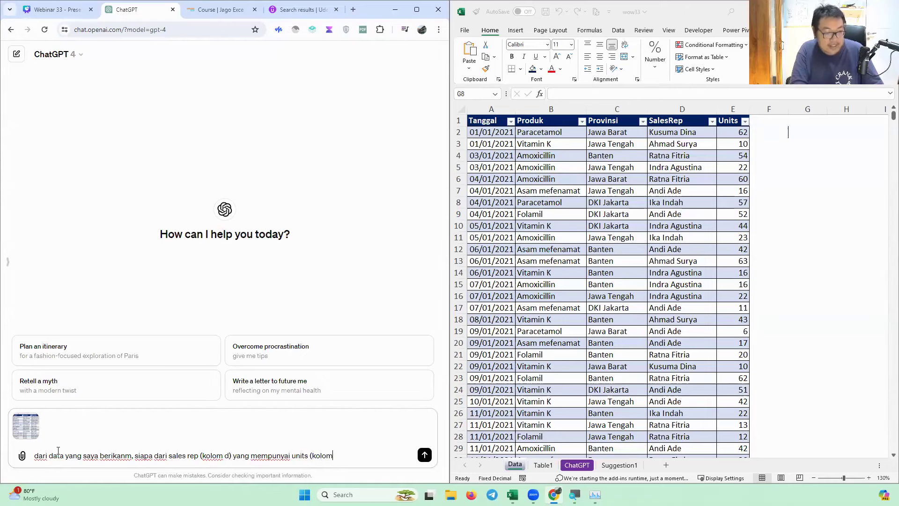
text( E) terbanyak?)
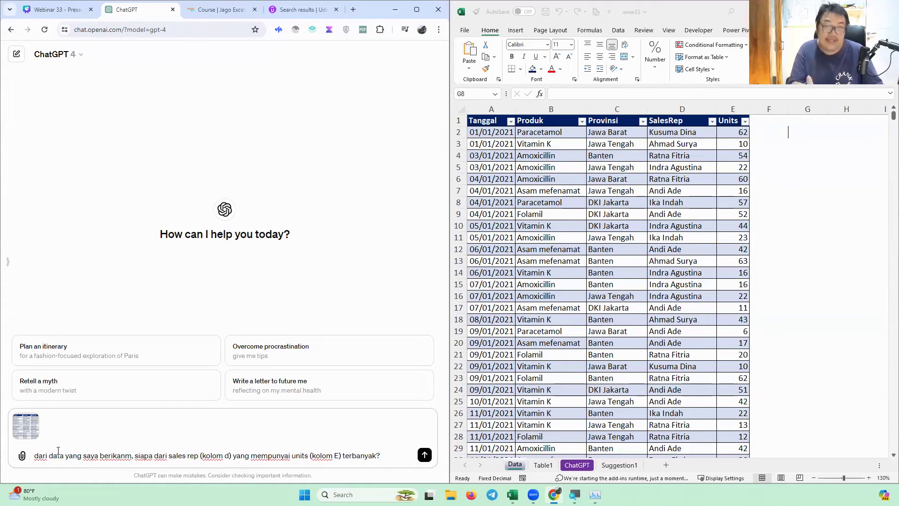
key(Return)
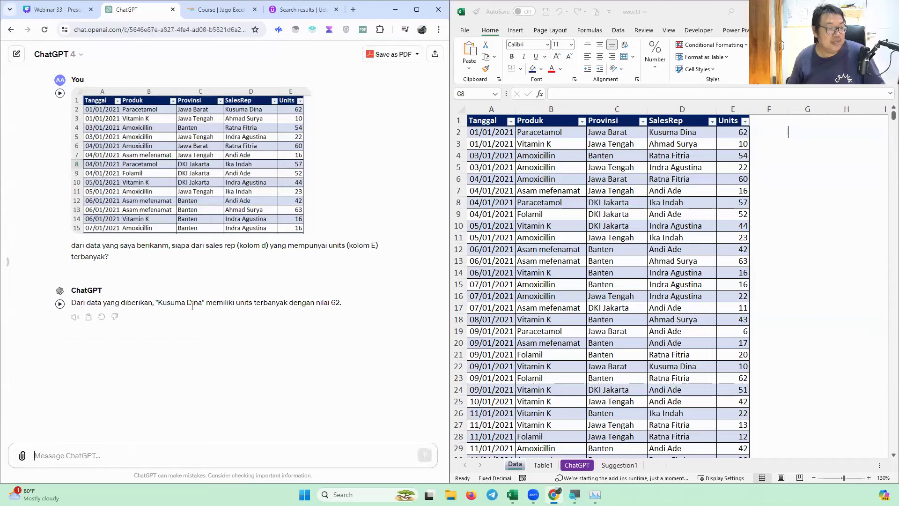
Highlight the 62-unit answer in ChatGPT, then check column D in Excel and select cell G2
drag(192, 303, 157, 304)
drag(256, 304, 341, 303)
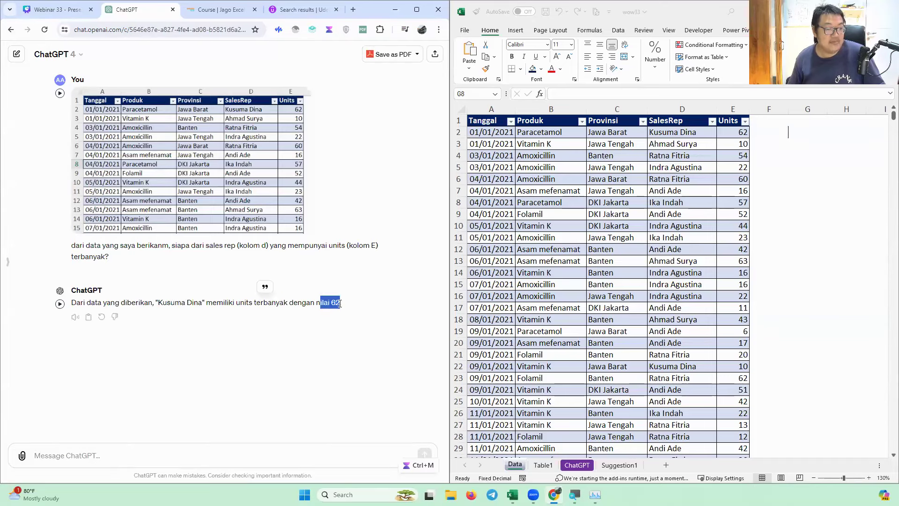
click(785, 280)
click(768, 285)
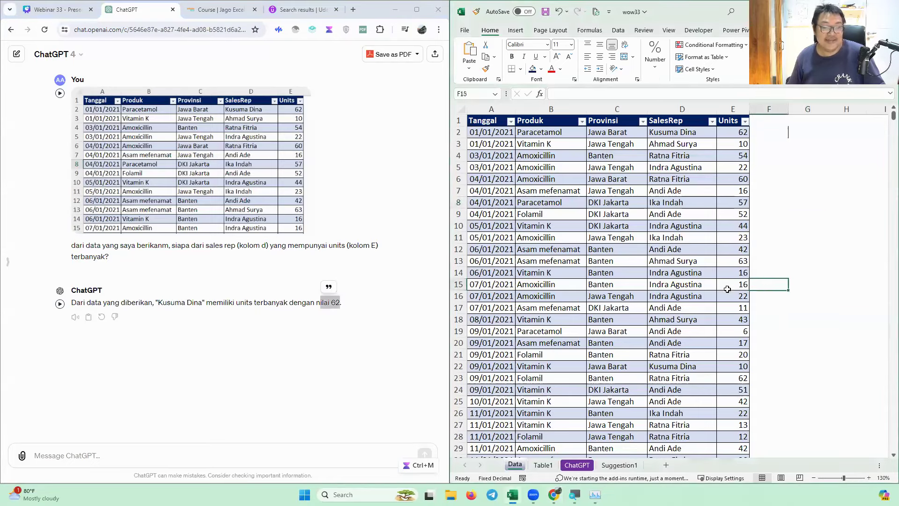
click(695, 289)
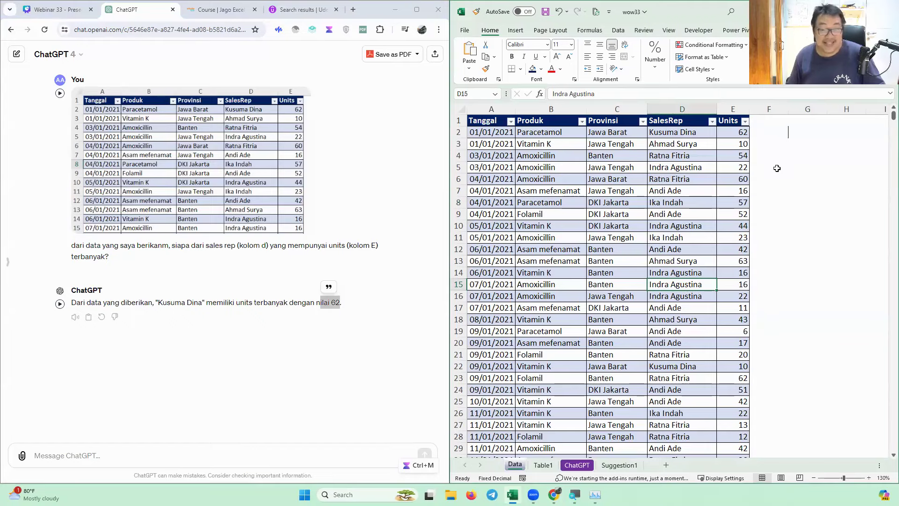
scroll(780, 170, down, 1)
click(761, 139)
click(762, 134)
Enter a UNIQUE formula in G2 listing the six sales reps from column D, and widen column G
text(=uni)
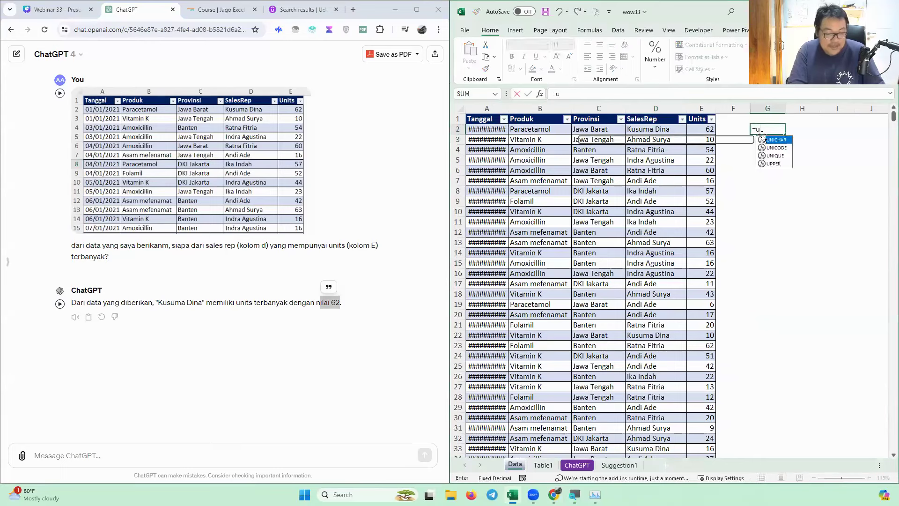
key(Down)
key(Down)
key(Tab)
drag(674, 129, 664, 265)
key(Return)
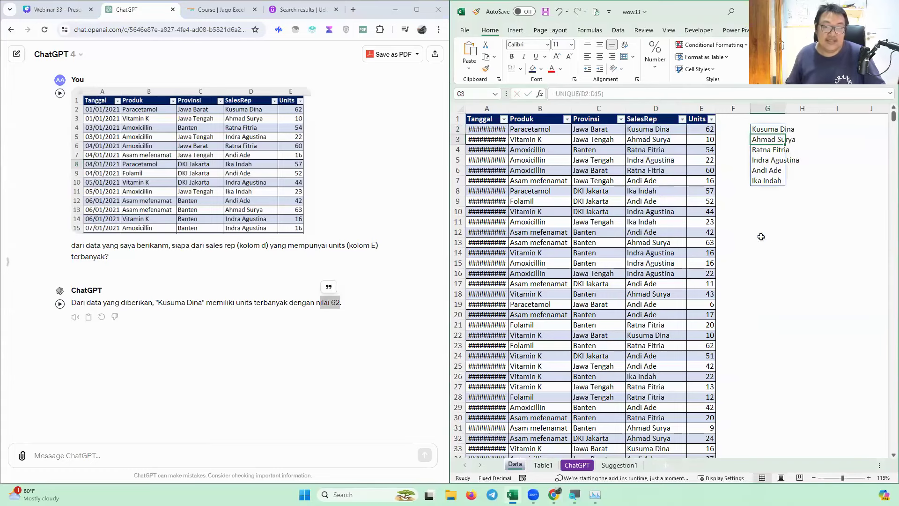
drag(785, 108, 802, 108)
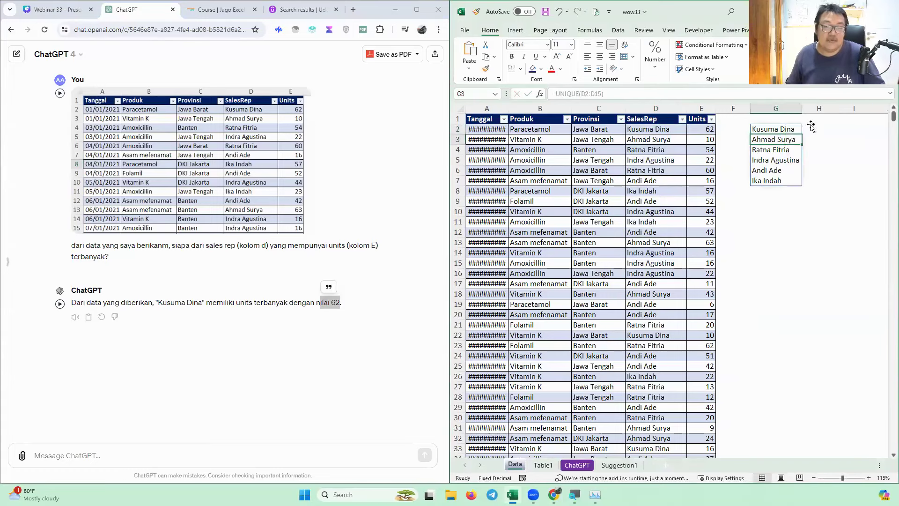
In H2, total units per rep with =SUMIFS(E2:E15; D2:D15; spilled rep list)
double_click(812, 124)
text(=sumifs)
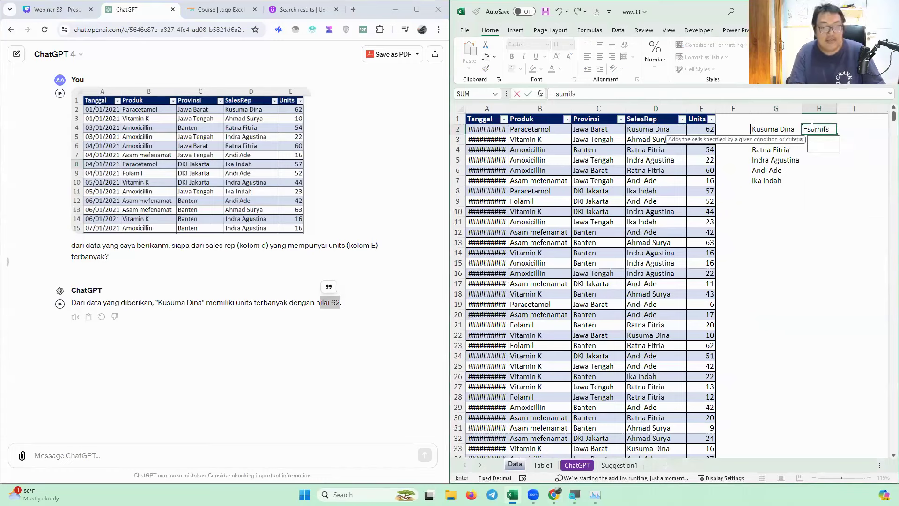
key(Tab)
drag(707, 129, 692, 260)
text(;)
click(669, 144)
key(shift+Down)
key(shift+Down)
key(shift+Down)
key(shift+Down)
key(shift+Down)
drag(665, 131, 671, 261)
text(;)
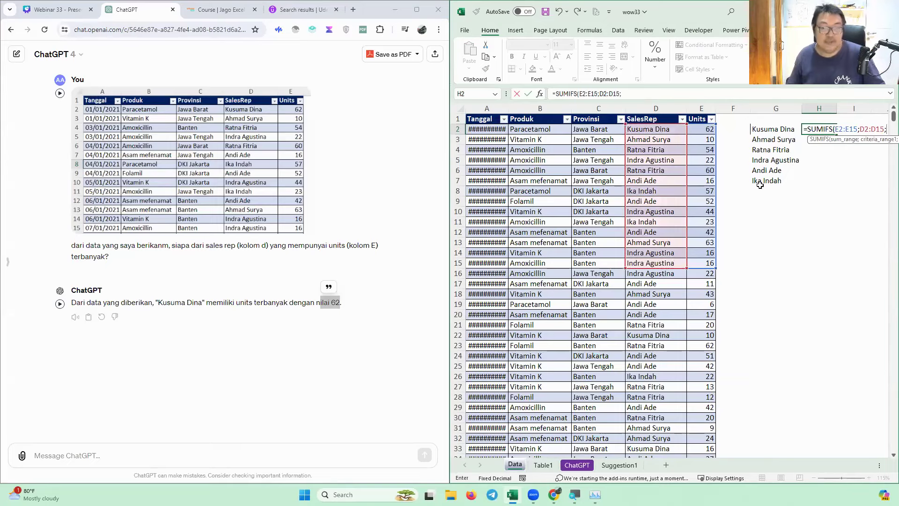
click(763, 128)
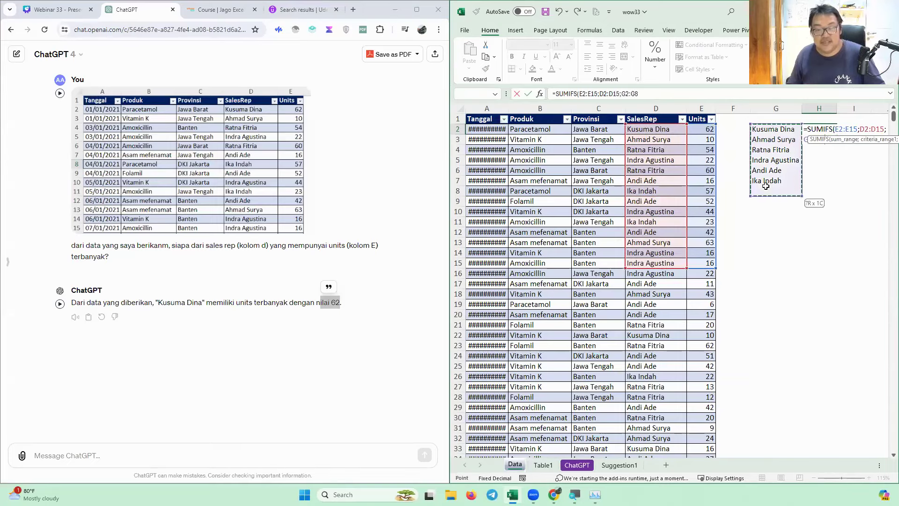
key(Return)
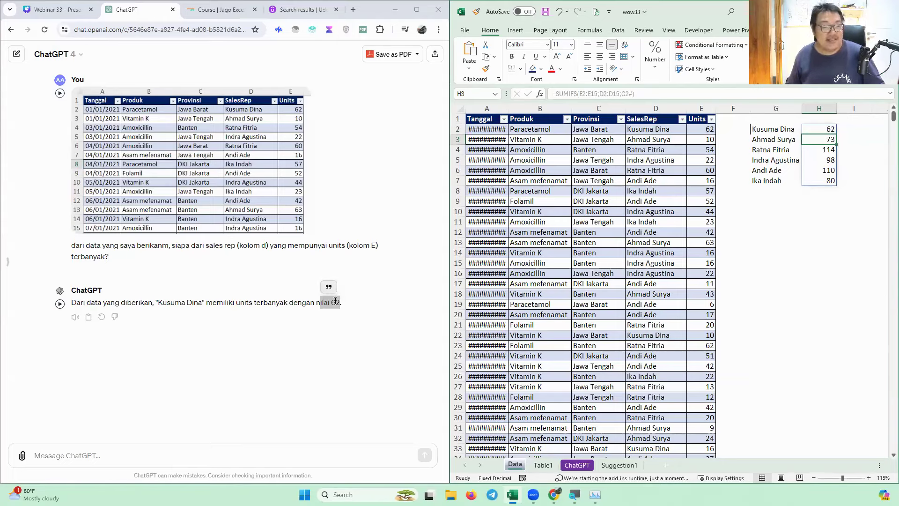
Compare the Units values against ChatGPT's answer, then return to the ChatGPT conversation
key(alt+Tab)
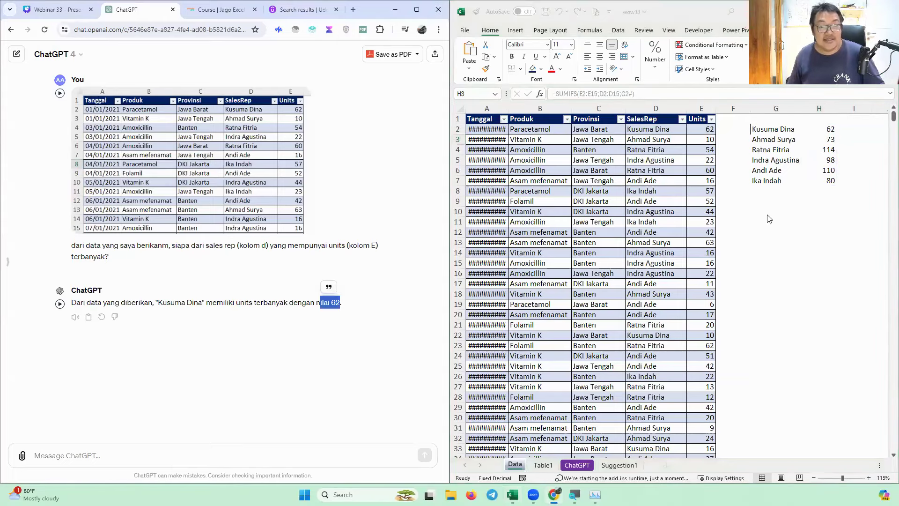
key(alt+Tab)
drag(695, 261, 709, 138)
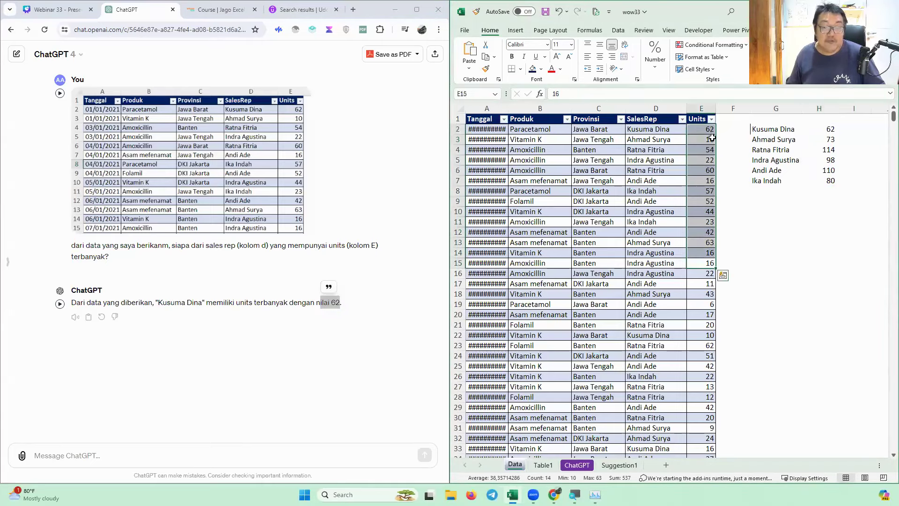
click(662, 130)
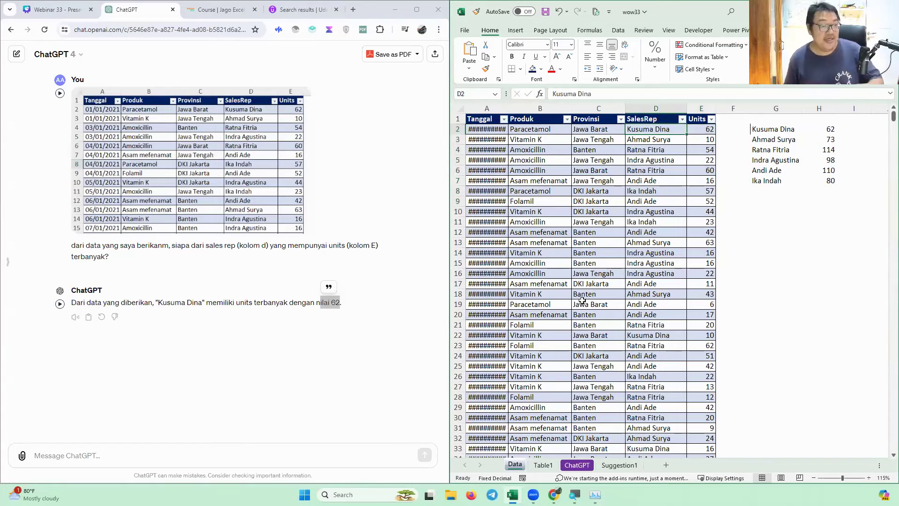
click(116, 261)
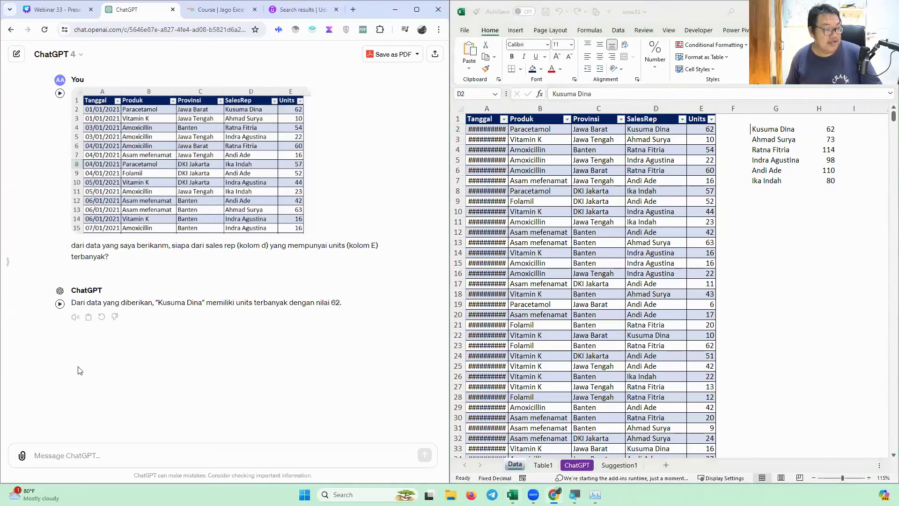
Ask ChatGPT 'siapa yang memiliki TOTAL unit tertinggi' to find the rep with the highest total units
click(129, 451)
text(y)
key(BackSpace)
text(yang saya)
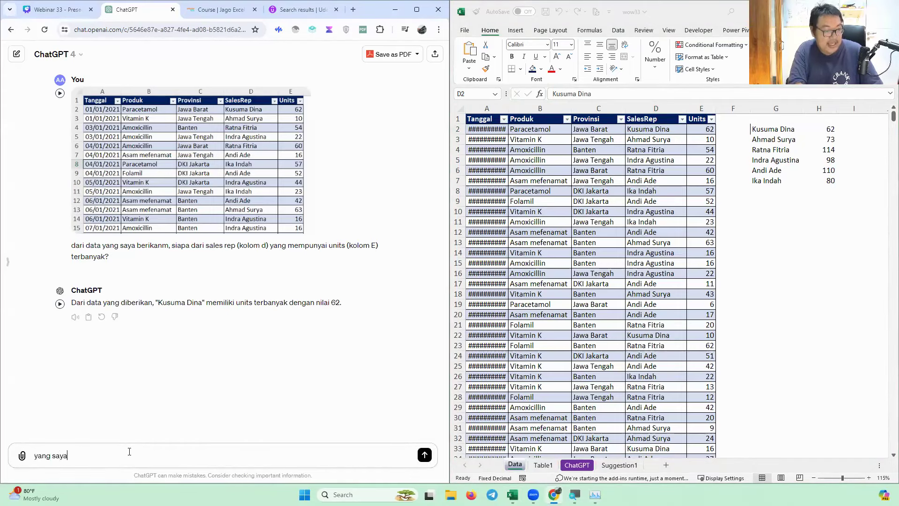
text( m,au adalah si)
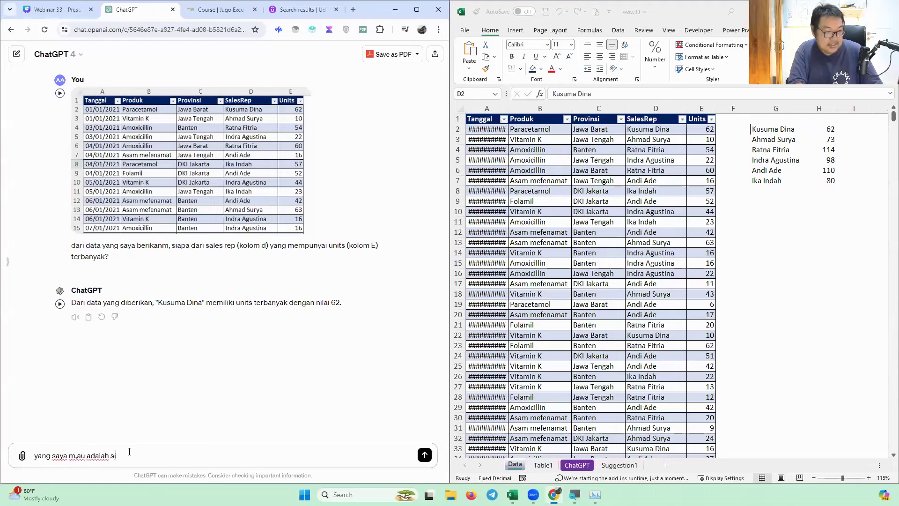
text(apa yang memiliki TOTAL)
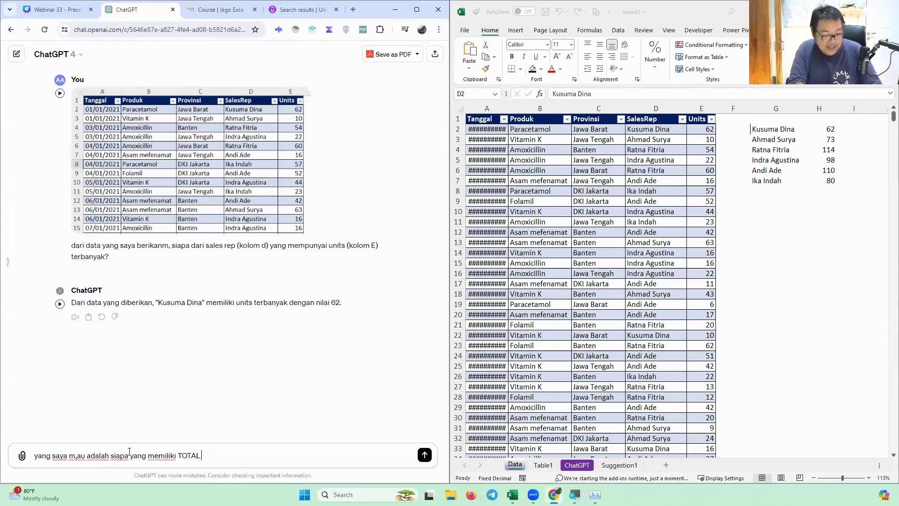
text( unit tertinggi)
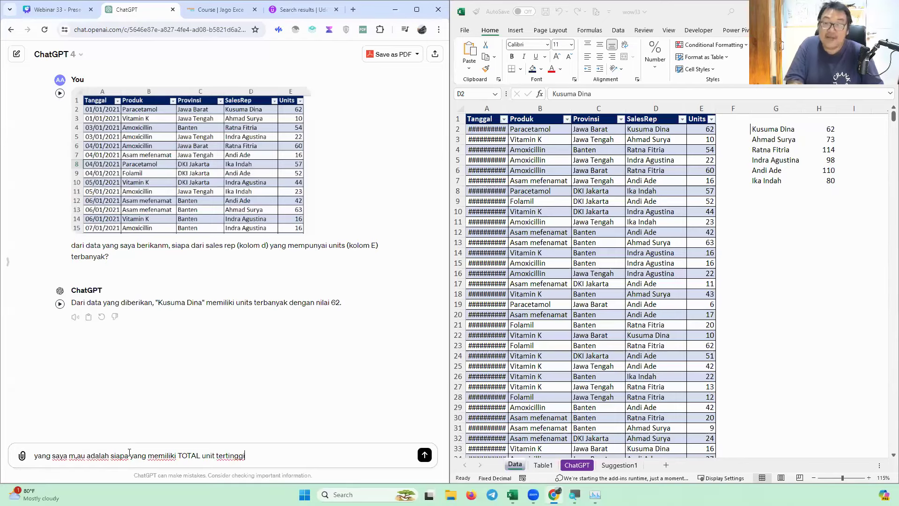
key(Return)
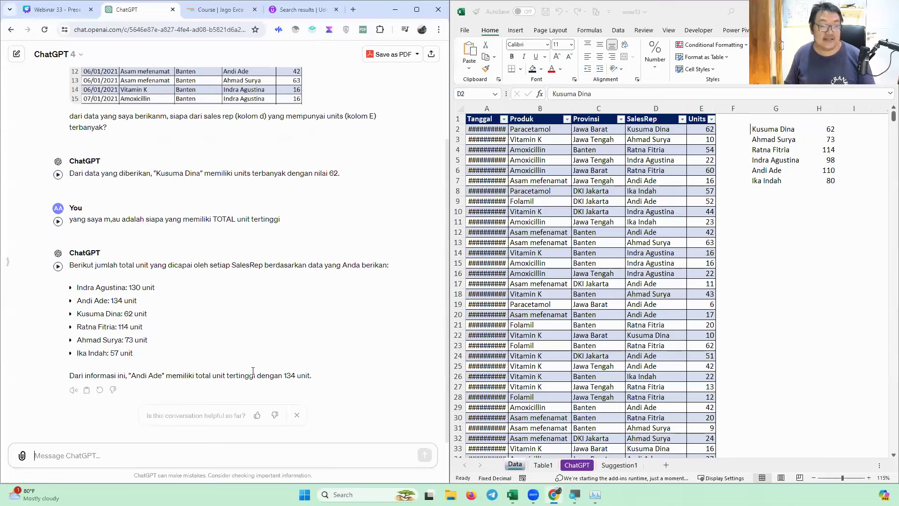
Check ChatGPT's 134 figure against the Excel Sum of E7, E9 and E12, which is only 110
drag(278, 376, 305, 375)
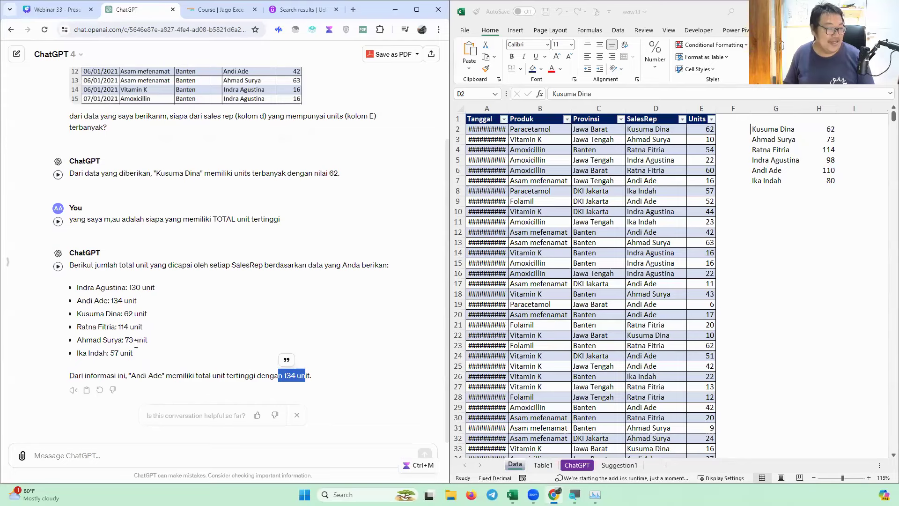
click(806, 167)
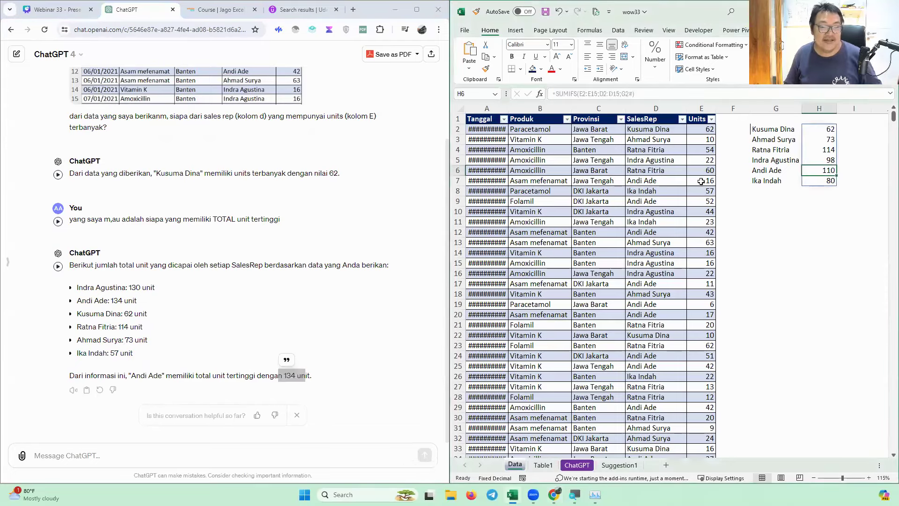
click(702, 181)
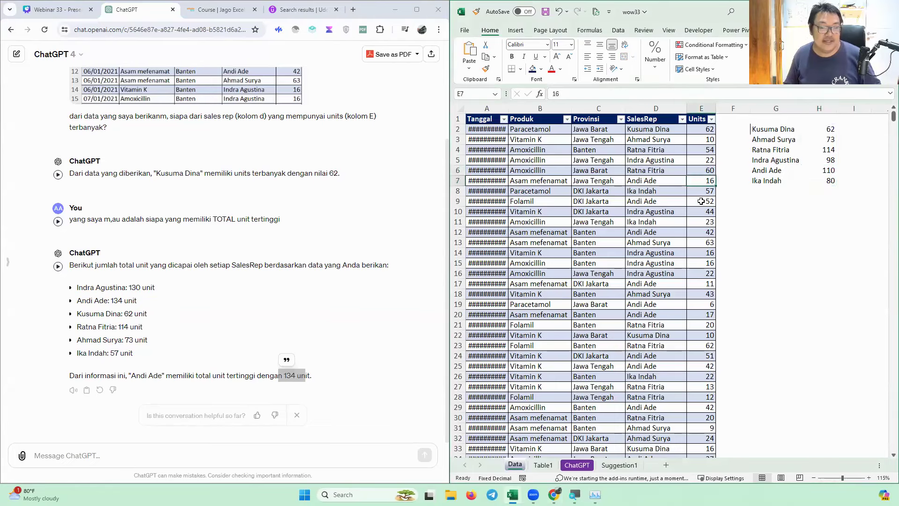
ctrl+click(701, 201)
ctrl+click(711, 234)
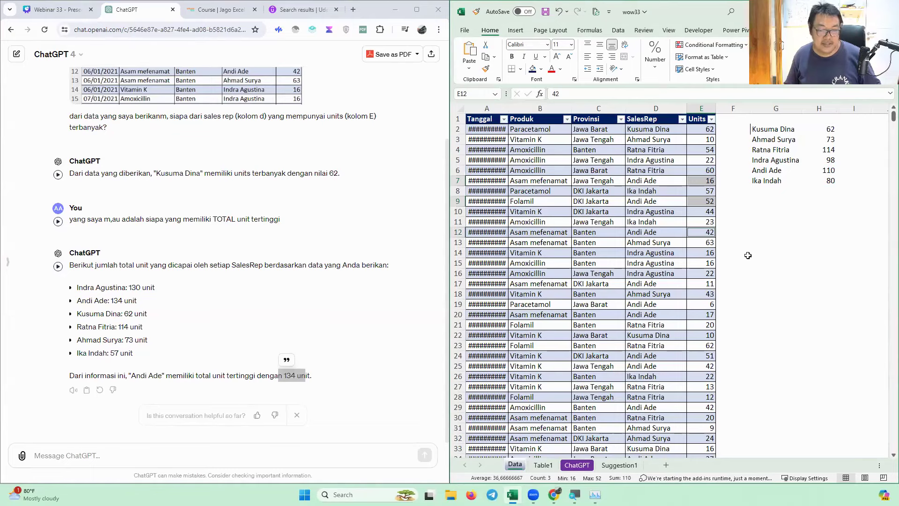
scroll(287, 217, up, 3)
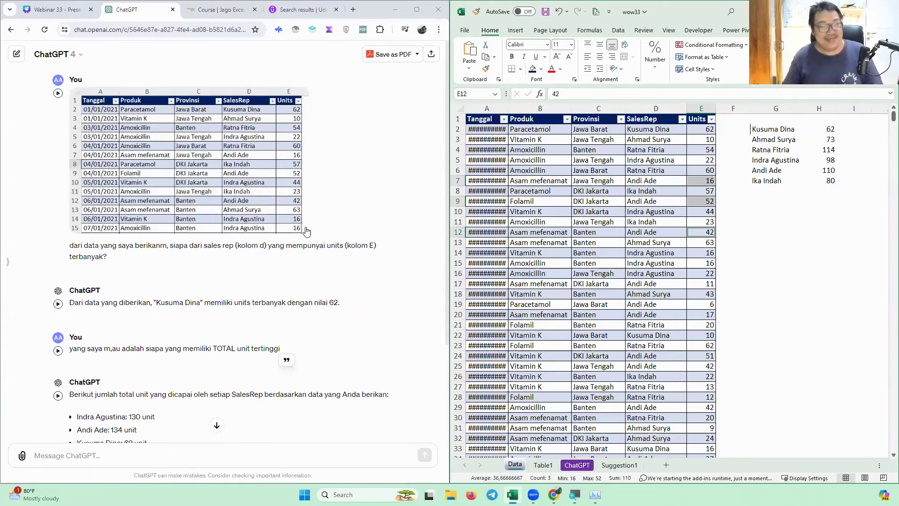
scroll(206, 412, down, 3)
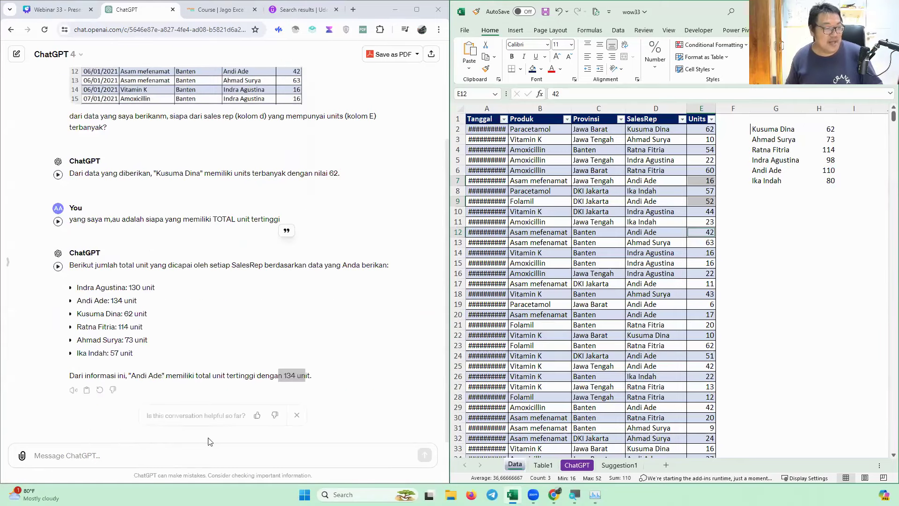
click(208, 454)
Send 'tolong hitung ulang' to request a recount, then highlight the revised 137-unit conclusion
text(tolong hitung ulang)
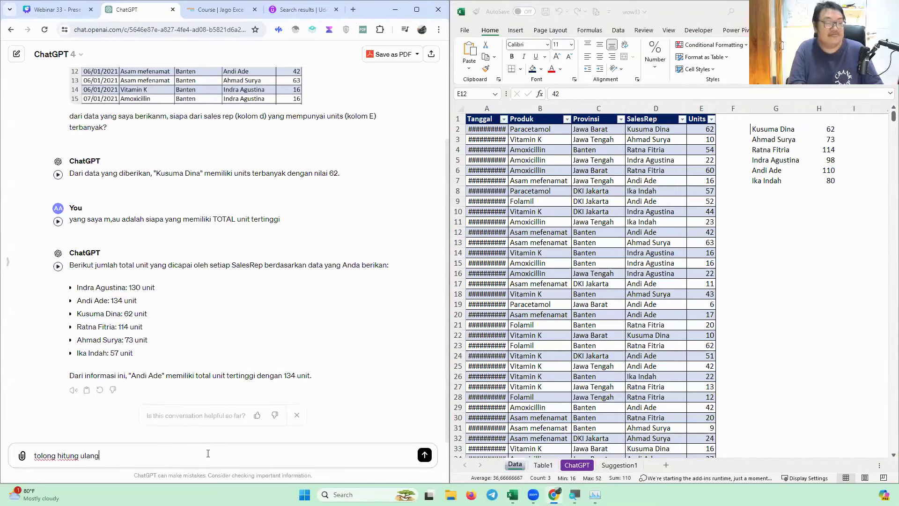
key(Return)
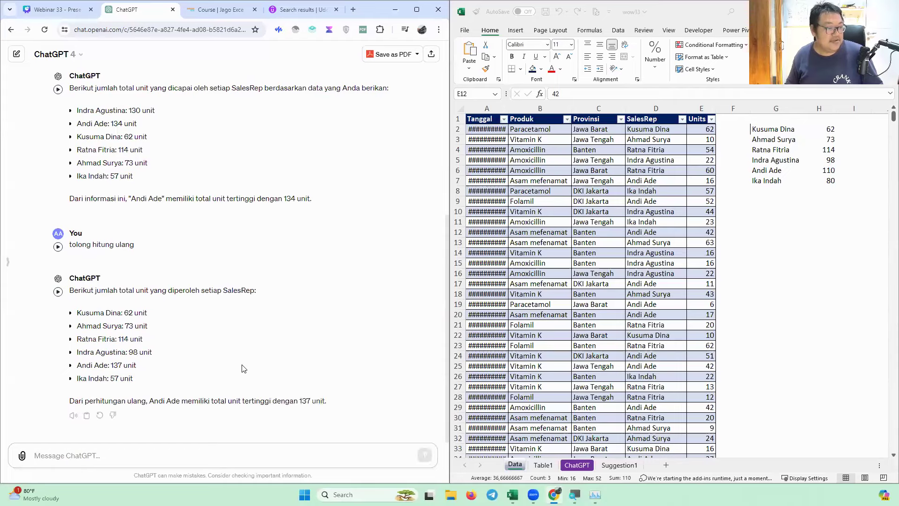
drag(242, 403, 327, 405)
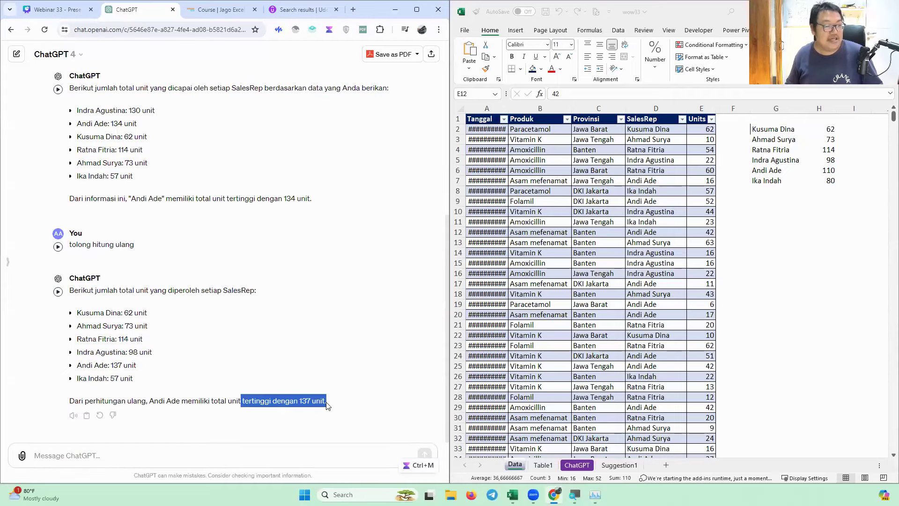
scroll(327, 405, up, 4)
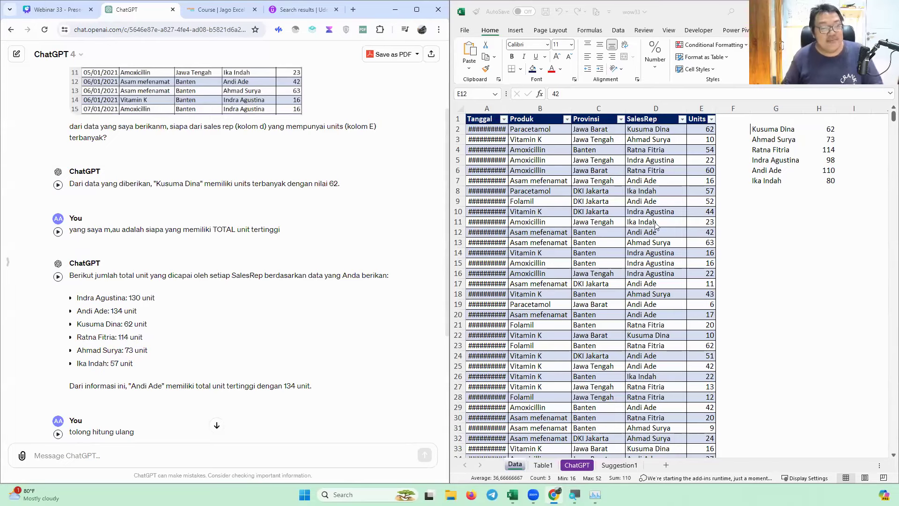
Copy A1:E15 from Excel and paste it into a ChatGPT message as text, removing the image thumbnail
click(489, 118)
drag(490, 119, 698, 264)
key(ctrl+c)
click(114, 456)
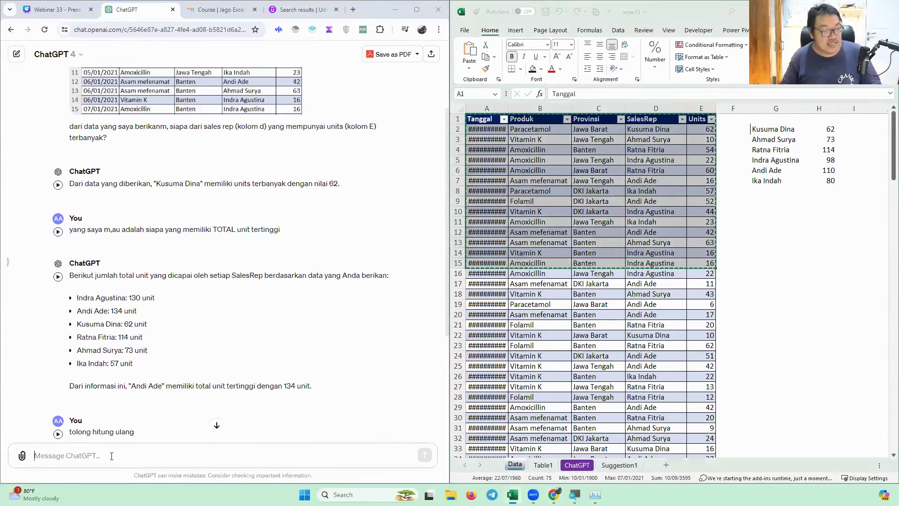
scroll(131, 442, down, 2)
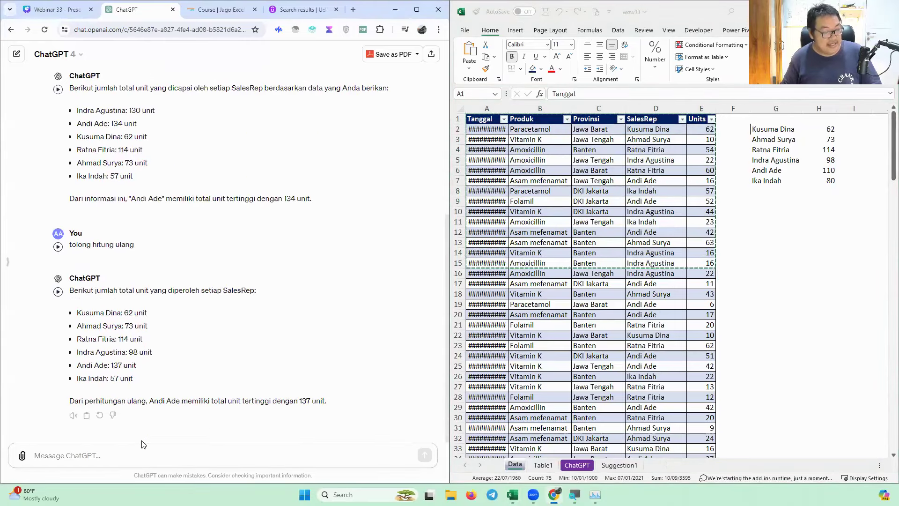
key(ctrl+v)
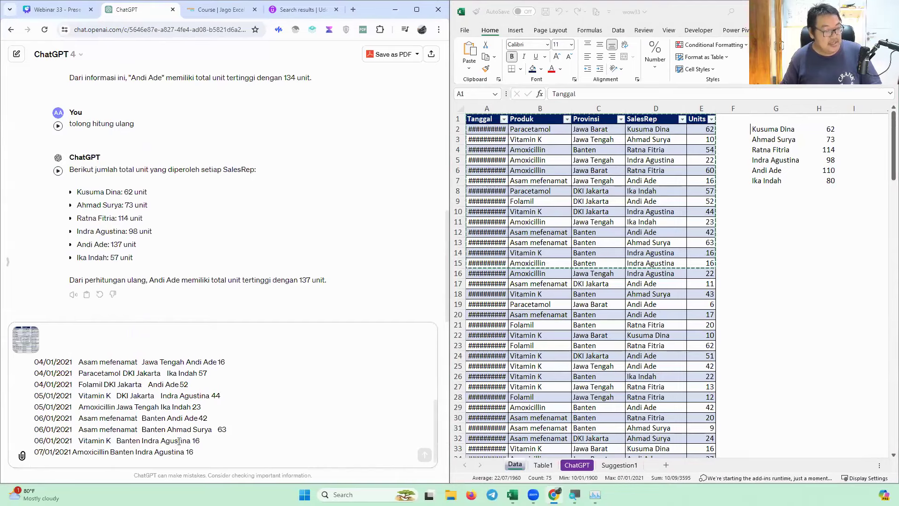
click(36, 328)
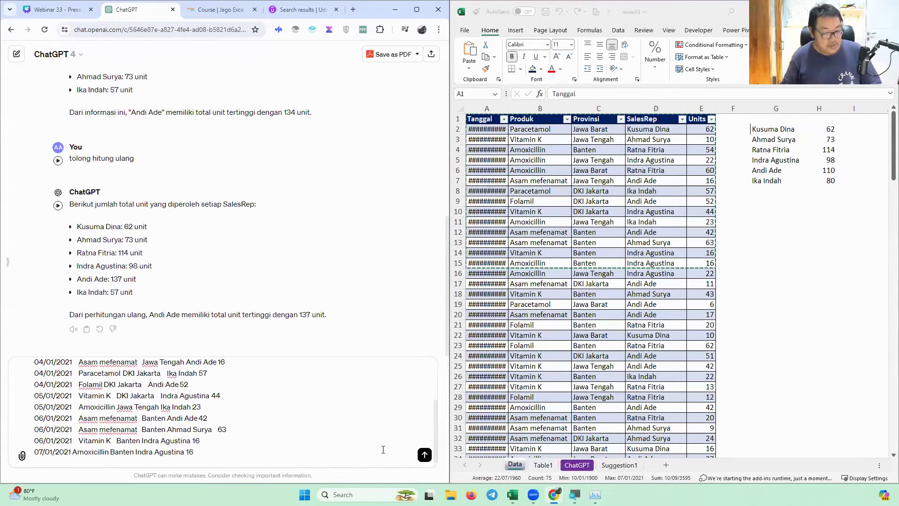
Add 'dari data di atas, siapa yang memiliki TOTAL units terbanyak' below the rows and send
click(384, 450)
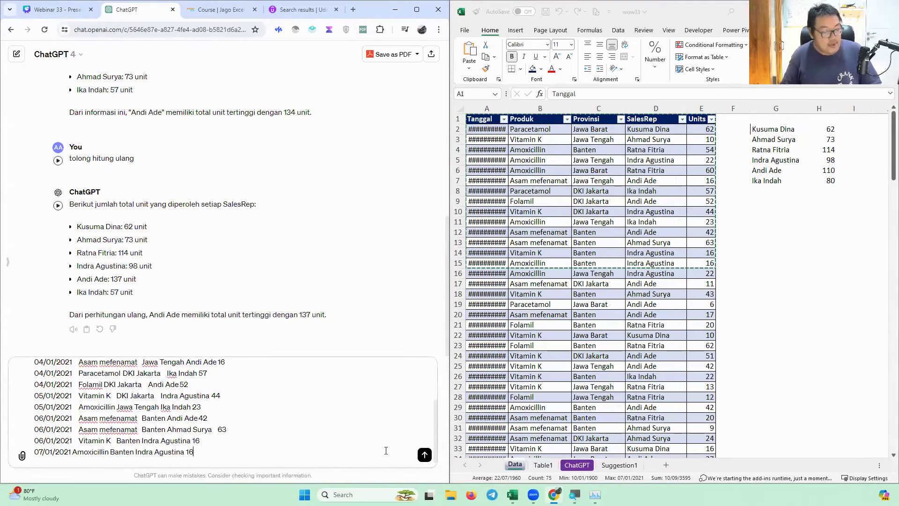
key(shift+Return)
key(shift+Return)
text(dari data di atas, siapa yang ,)
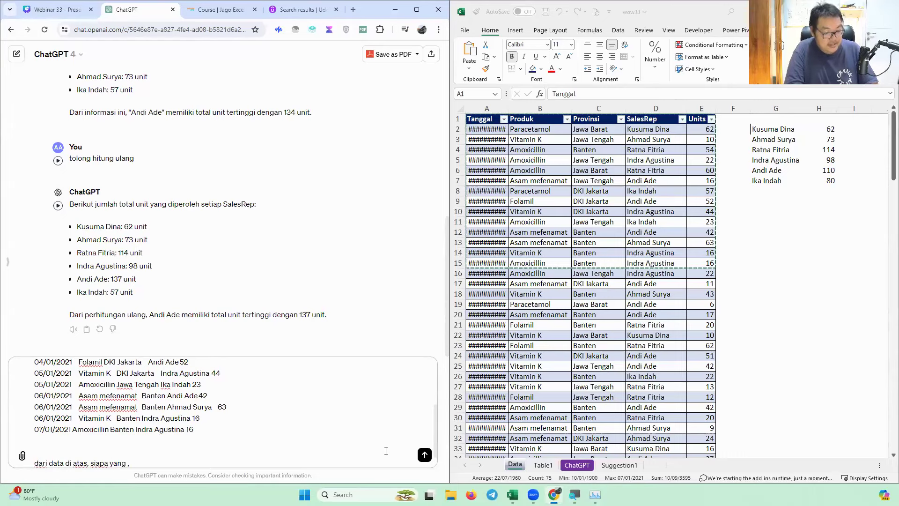
key(BackSpace)
text(memiliki TOTAL units terbanyak)
key(Return)
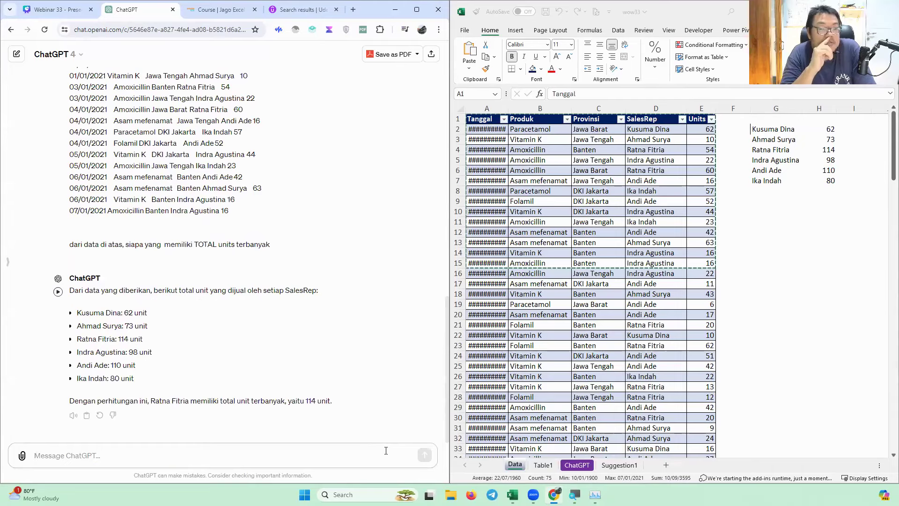
Highlight the 114-unit conclusion and compare it with the SUMIFS total in Excel cell H4
drag(150, 401, 336, 402)
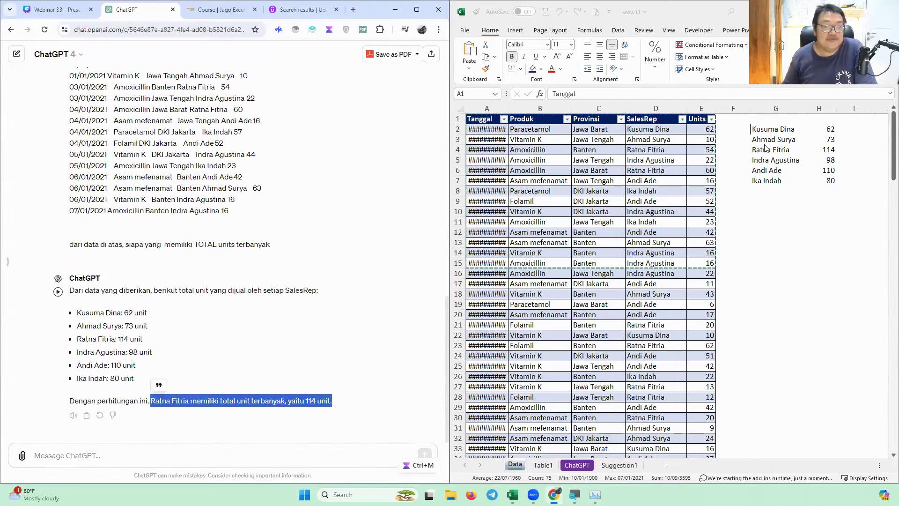
click(828, 150)
click(829, 150)
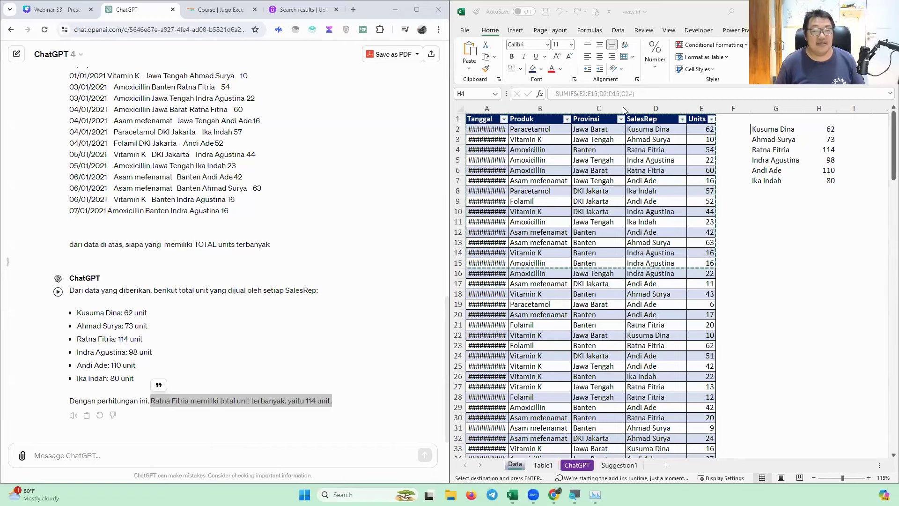
click(703, 241)
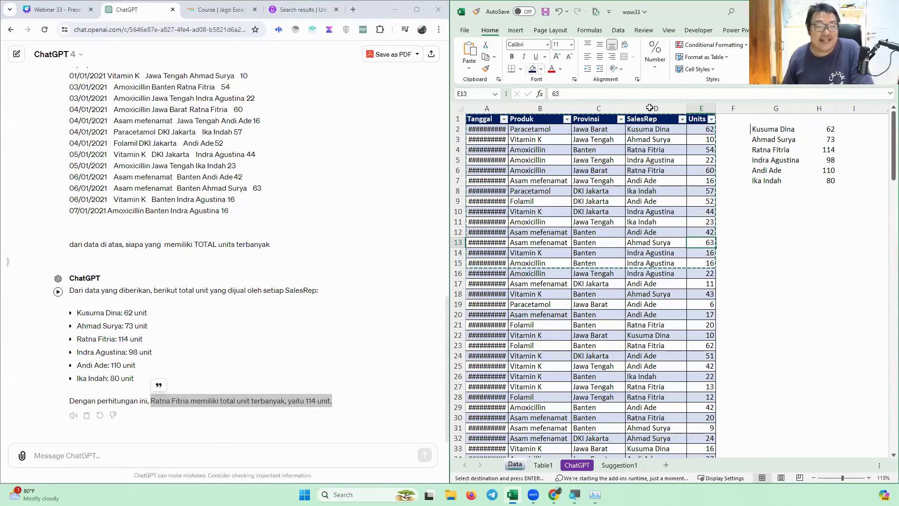
drag(125, 98, 211, 189)
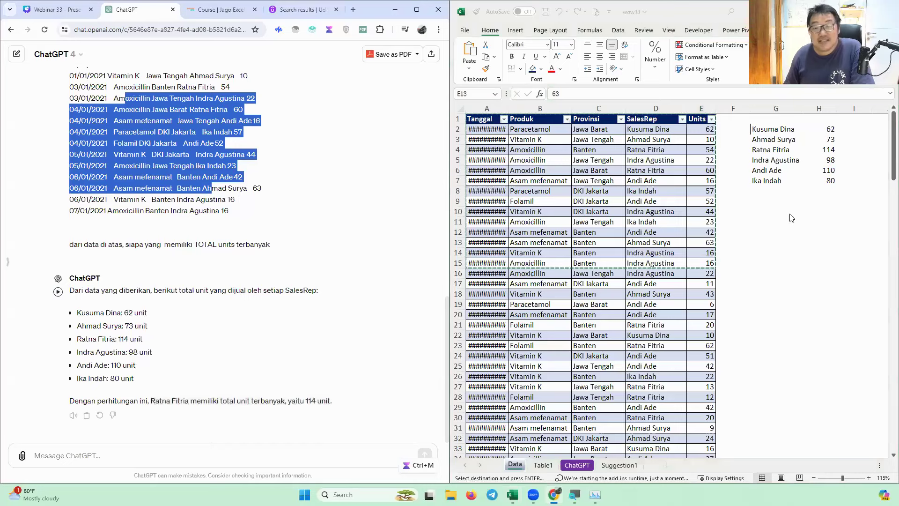
key(alt+Tab)
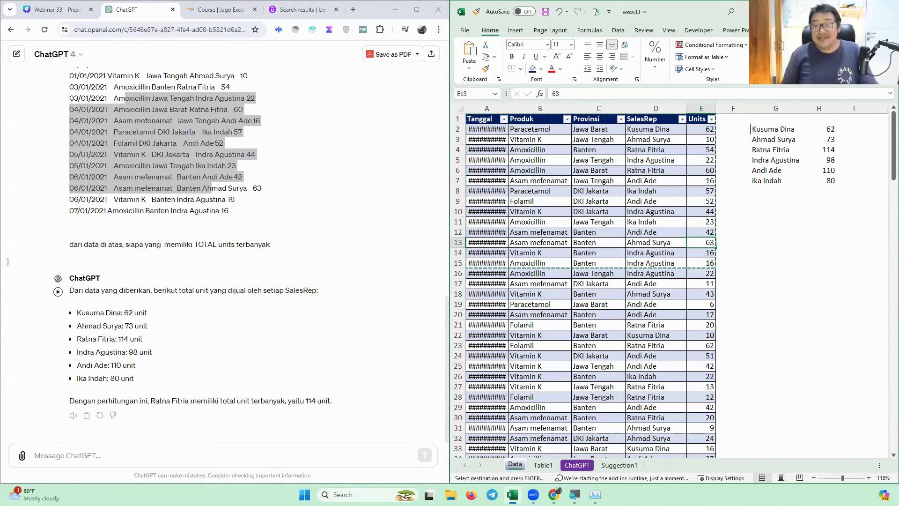
Copy the header and first 27 sales rows (A1:E28) into a ChatGPT message
key(Escape)
click(632, 189)
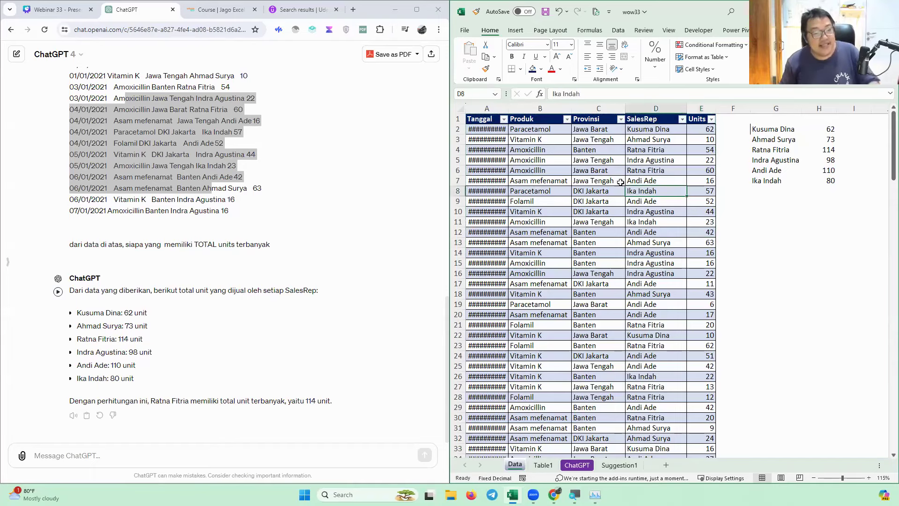
drag(487, 120, 701, 385)
key(ctrl+c)
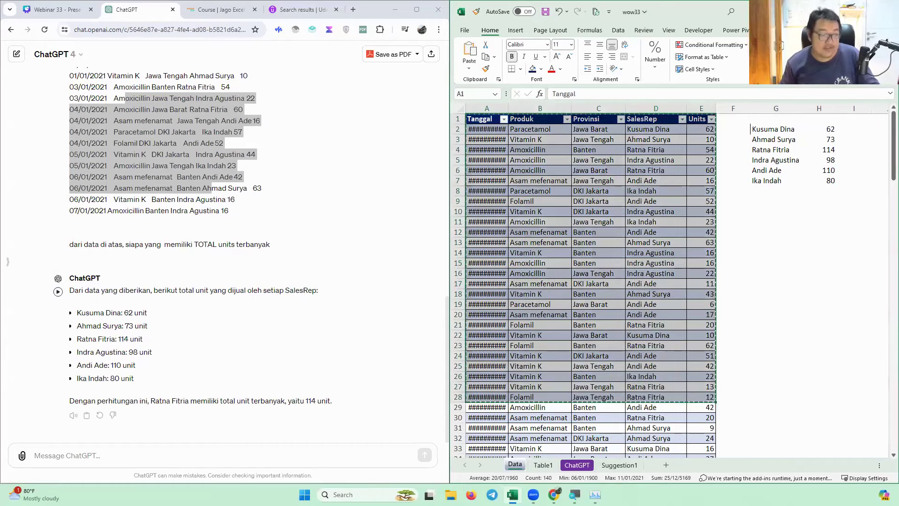
click(47, 461)
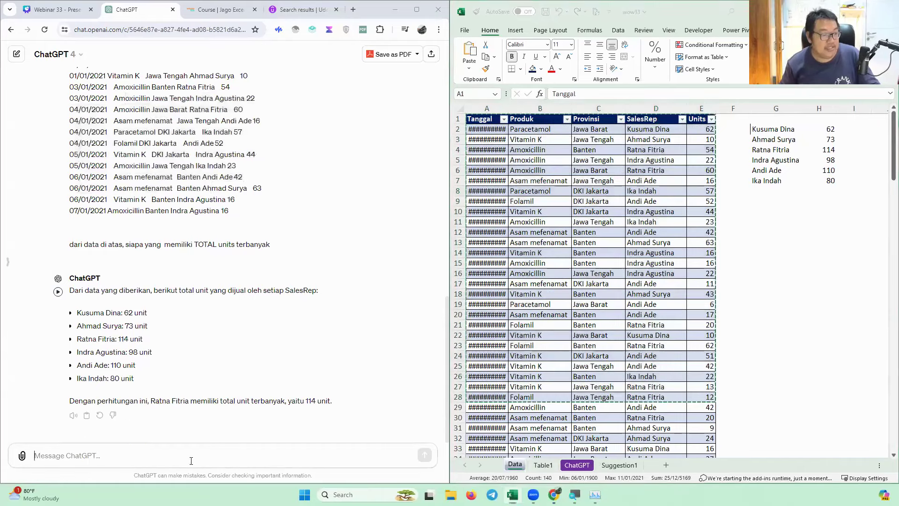
key(ctrl+v)
Add a two-line prompt asking for insights to build a dashboard from the data, and send it
text(s)
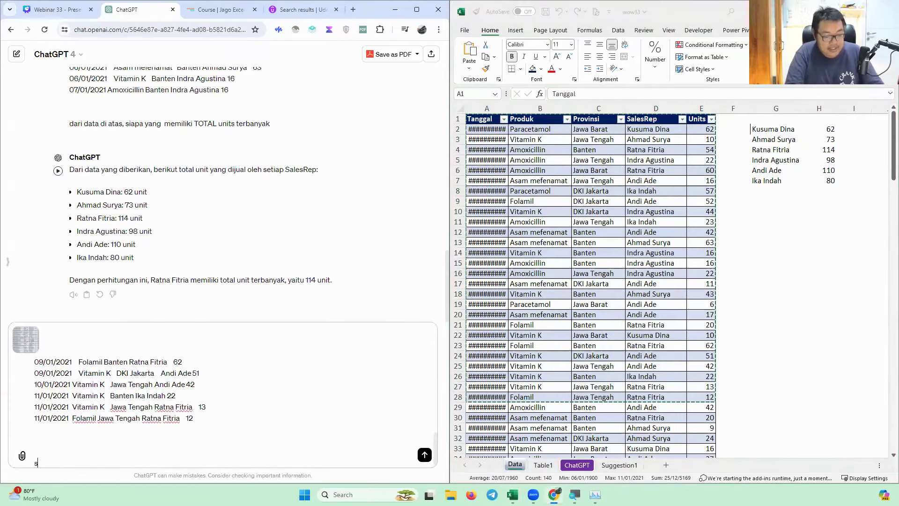
text(aya inging me)
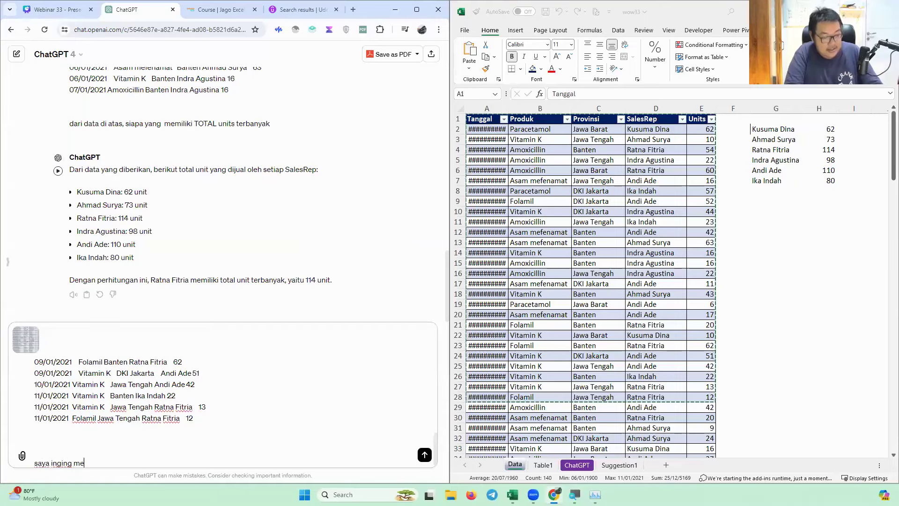
text(mbuat dashbioar)
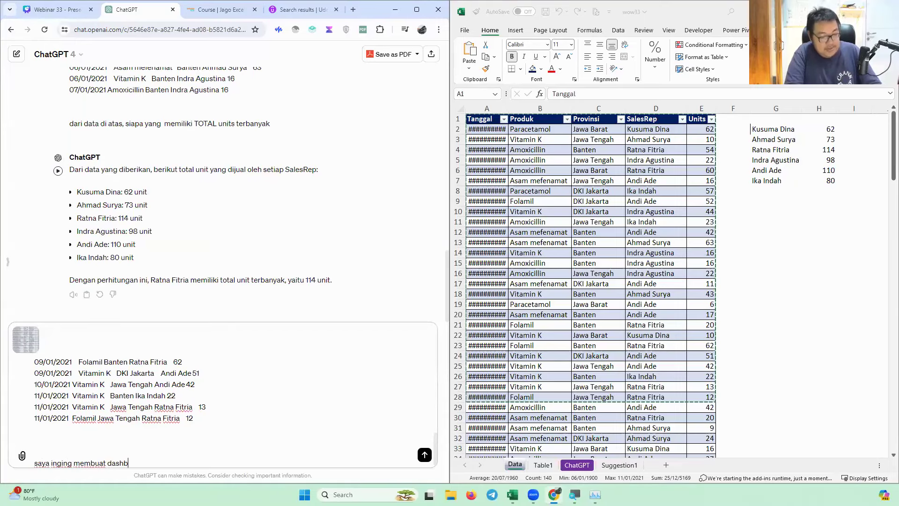
key(BackSpace)
key(BackSpace)
key(BackSpace)
key(BackSpace)
text(oard)
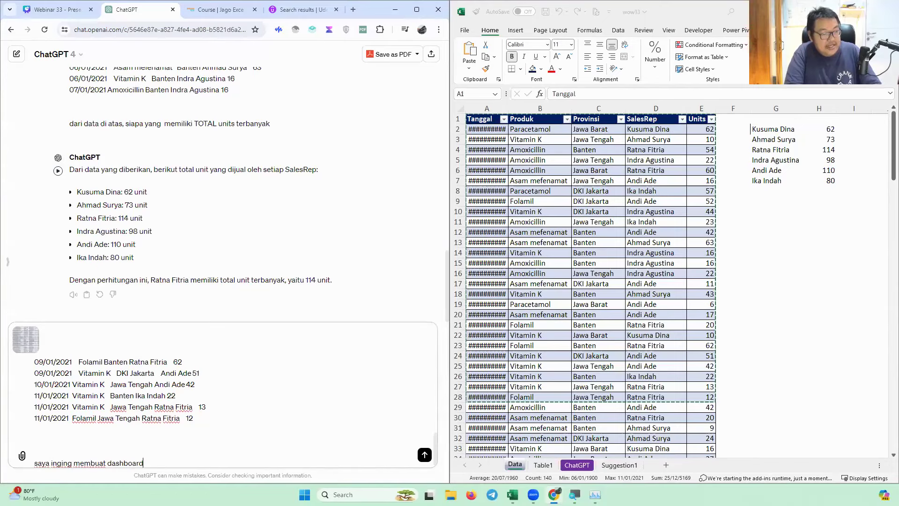
text( dari data di atas.)
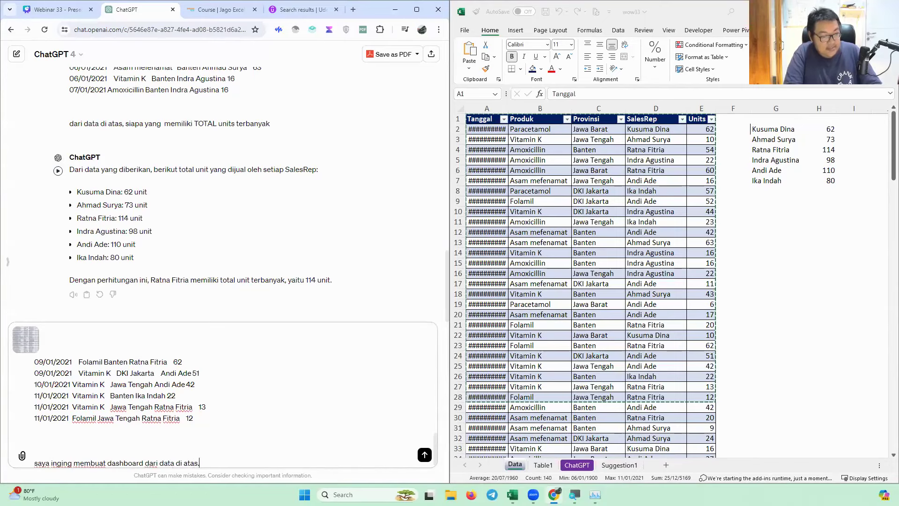
key(shift+Return)
text(berikan)
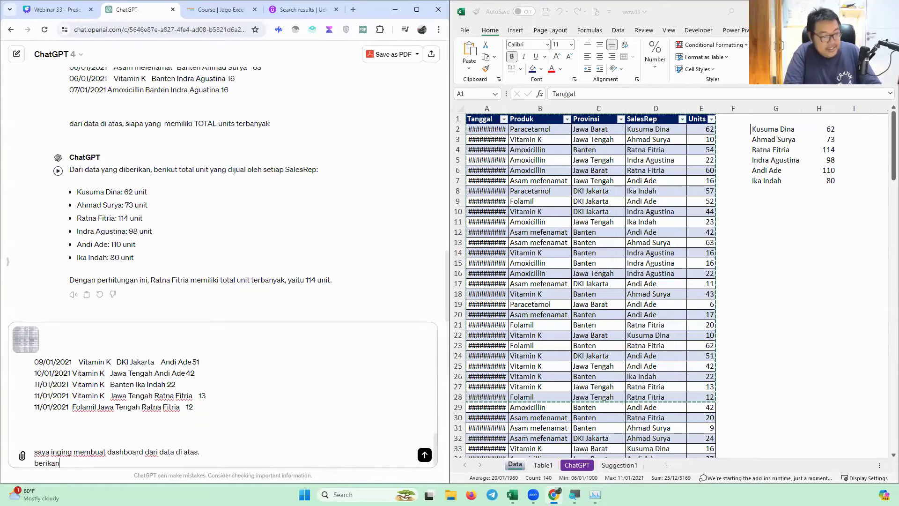
text( saya insight)
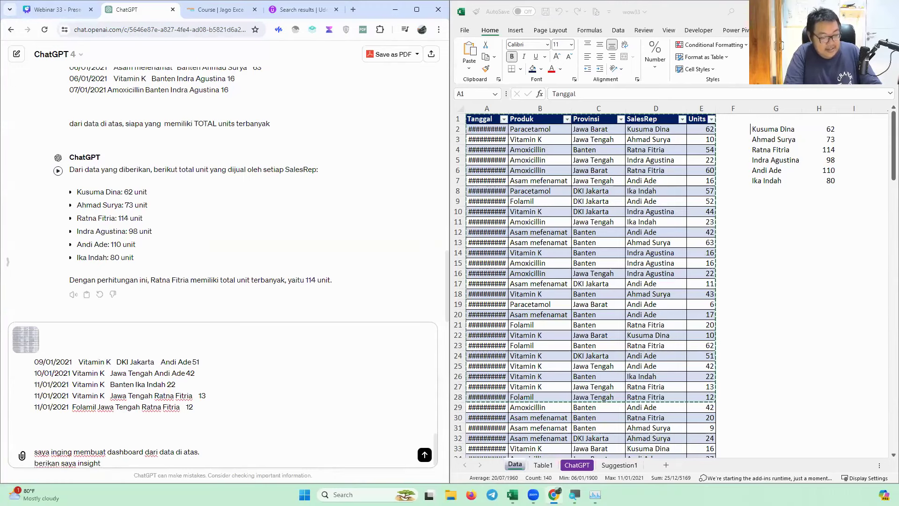
text( untuk me)
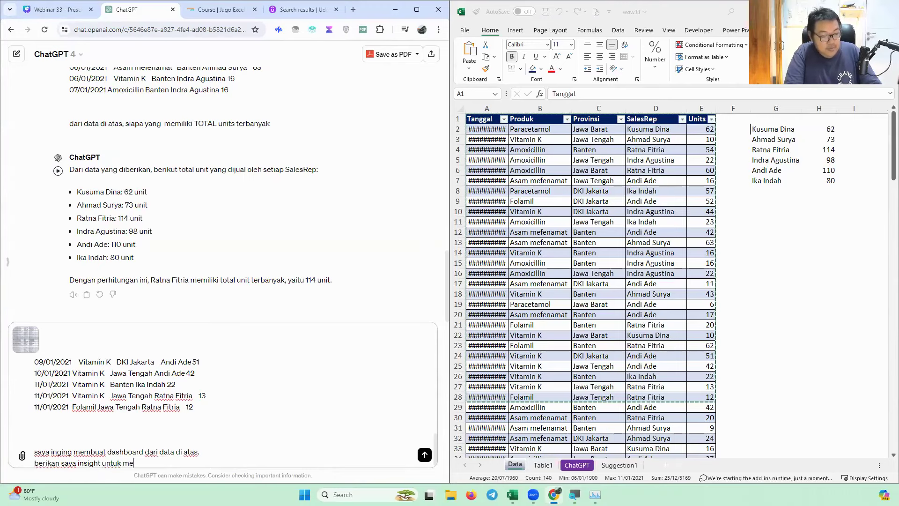
text(mbuat dashbard)
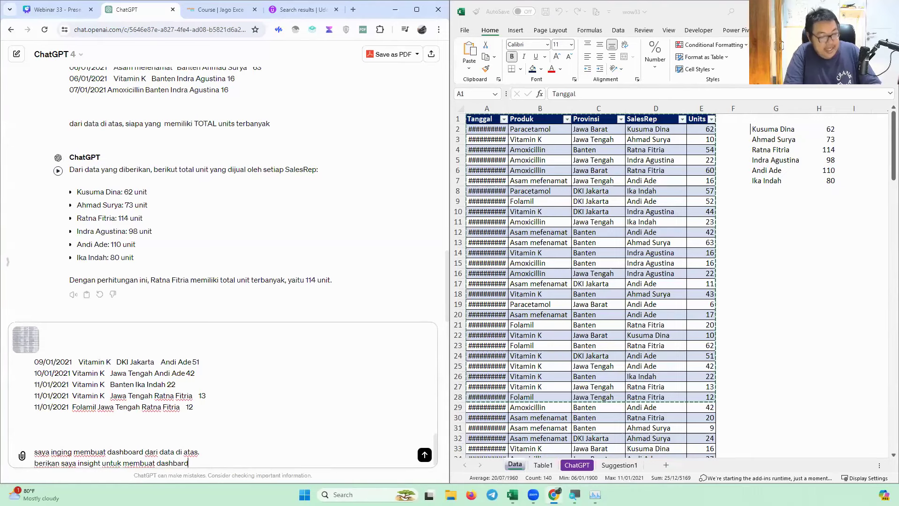
text( dari data di atas.)
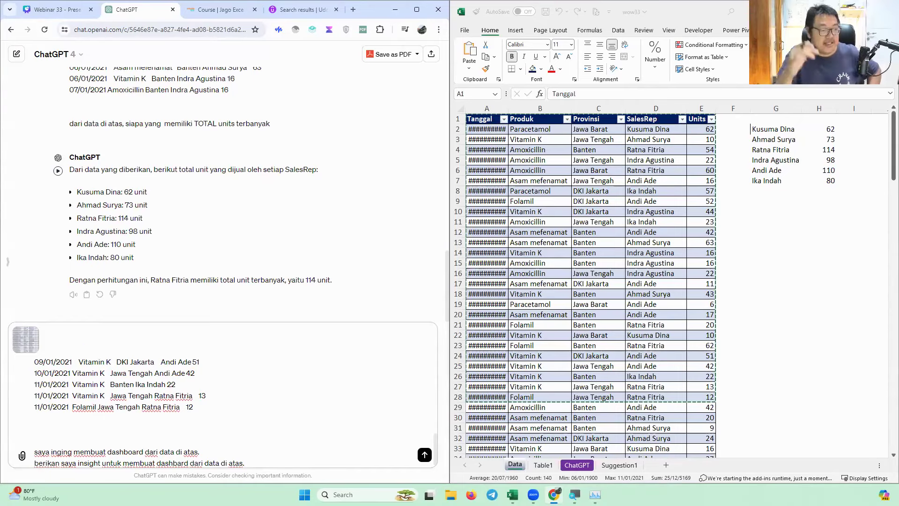
key(Return)
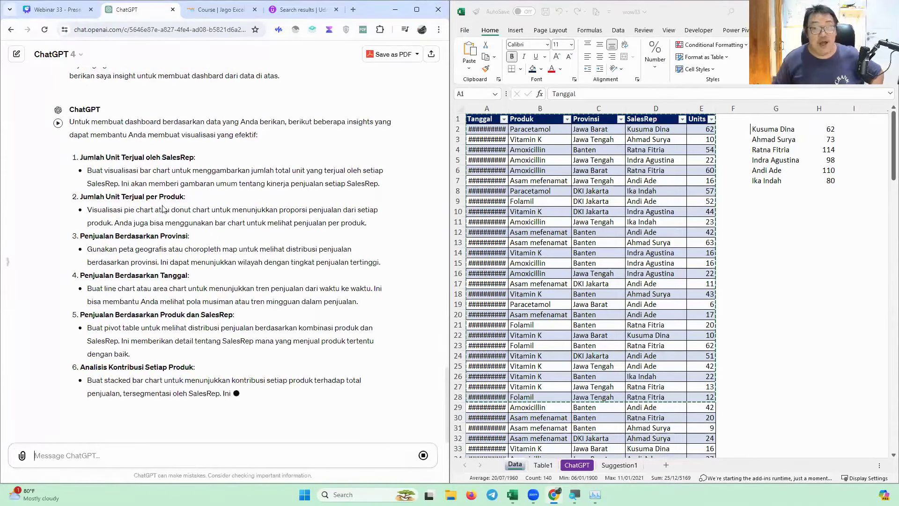
scroll(166, 202, up, 1)
drag(117, 217, 168, 216)
drag(242, 217, 327, 228)
drag(112, 244, 167, 244)
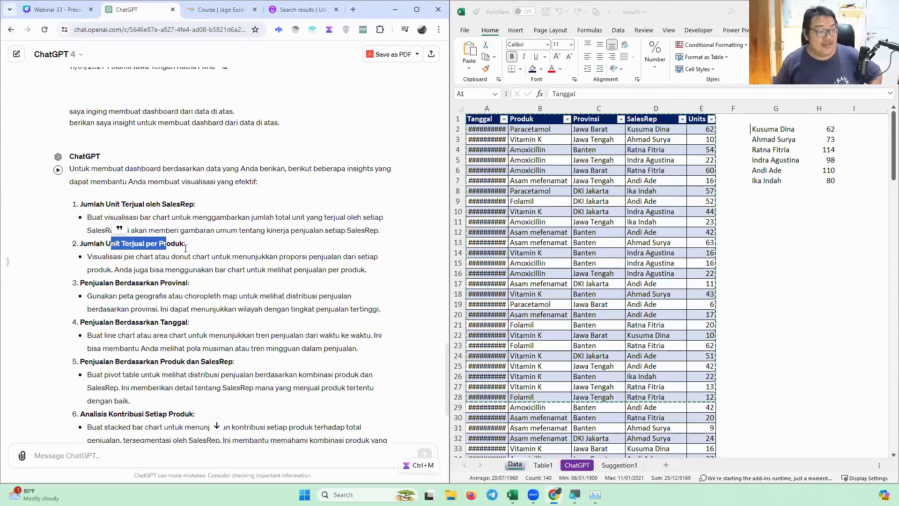
drag(181, 257, 207, 257)
drag(145, 253, 137, 256)
drag(99, 284, 193, 289)
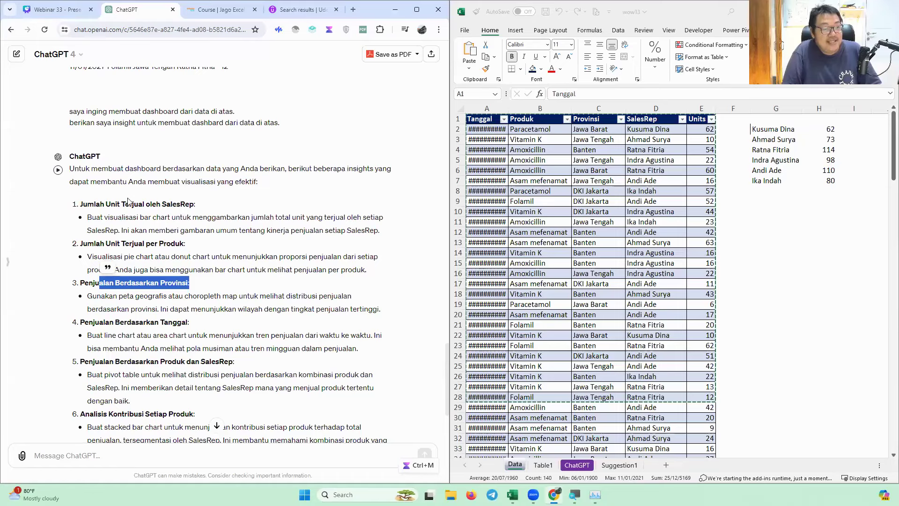
mouse_move(132, 200)
mouse_down()
mouse_move(118, 223)
mouse_move(143, 195)
mouse_up()
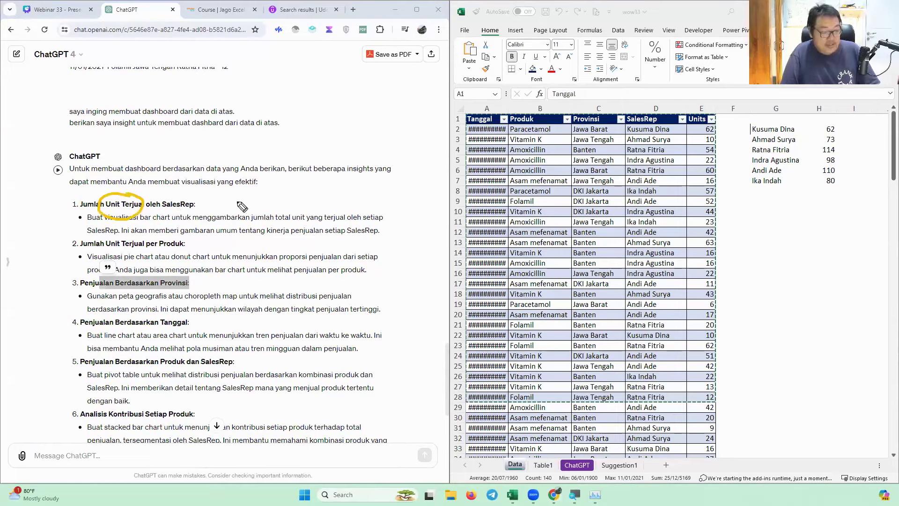
drag(190, 208, 653, 119)
mouse_move(187, 241)
mouse_down()
mouse_move(449, 162)
mouse_move(529, 119)
mouse_up()
mouse_move(190, 283)
mouse_down()
mouse_move(253, 270)
mouse_move(562, 120)
mouse_up()
drag(200, 320, 471, 125)
mouse_move(226, 363)
mouse_down()
mouse_move(491, 203)
mouse_move(596, 123)
mouse_up()
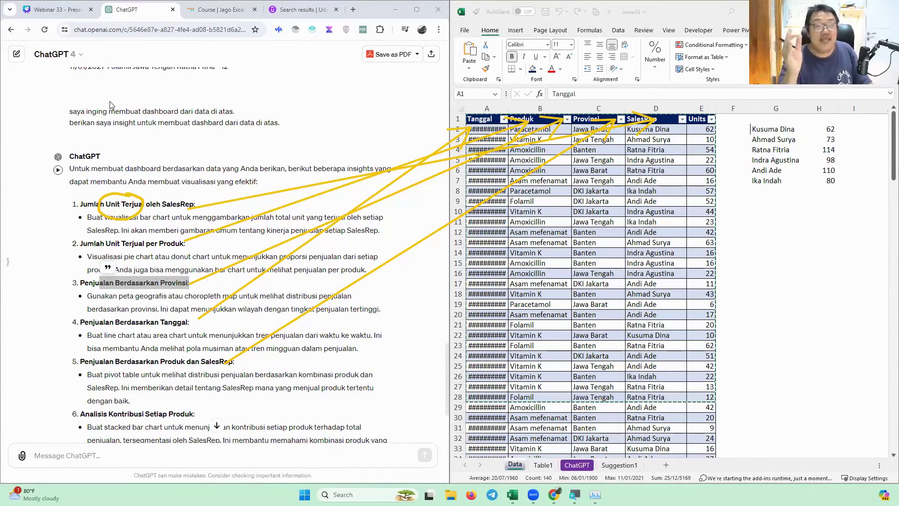
key(Escape)
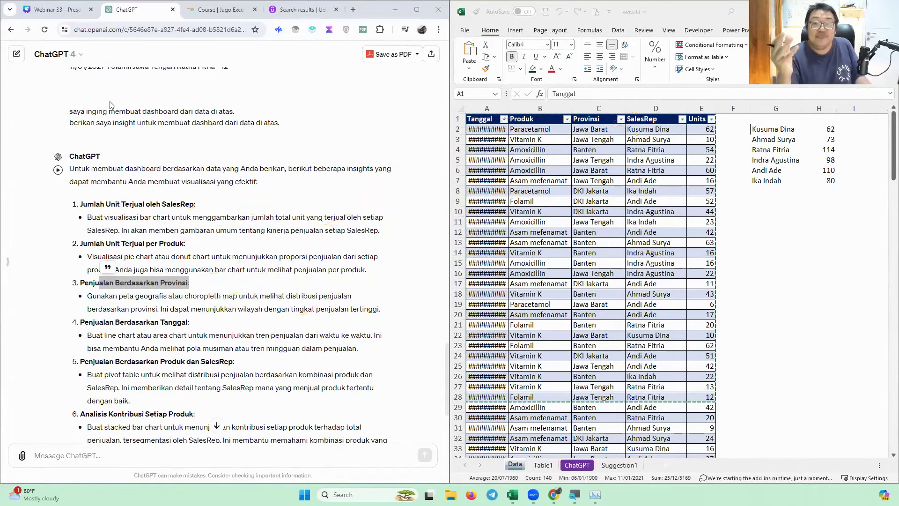
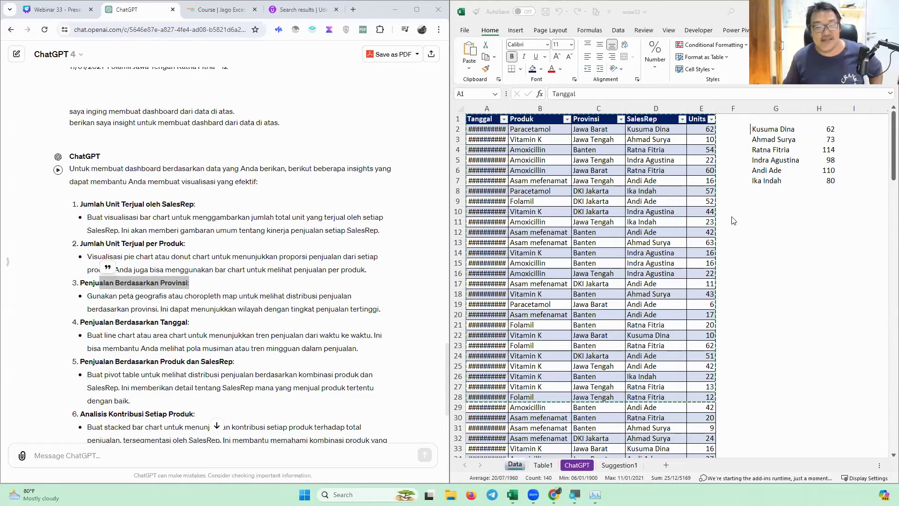
Cancel the sales table copy and switch to the empty ChatGPT sheet, then return to the chat
key(alt+Tab)
key(Escape)
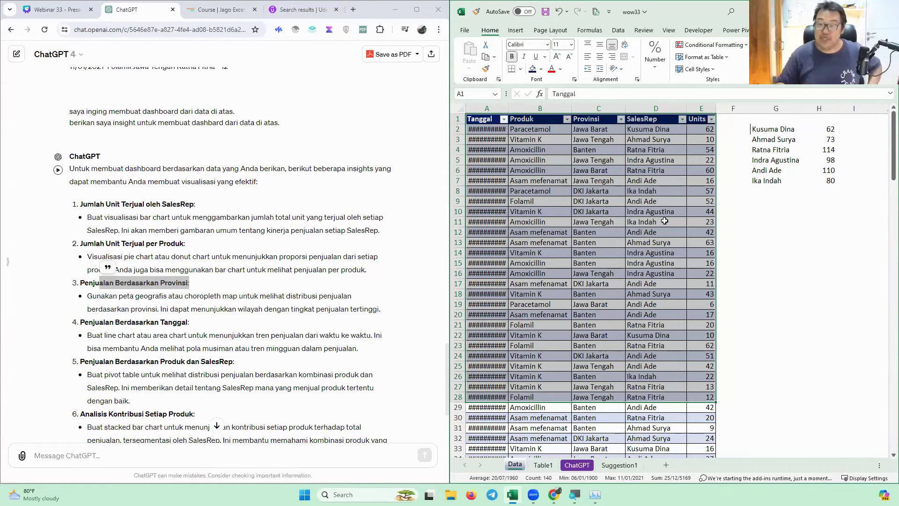
click(583, 465)
click(117, 452)
scroll(147, 440, down, 3)
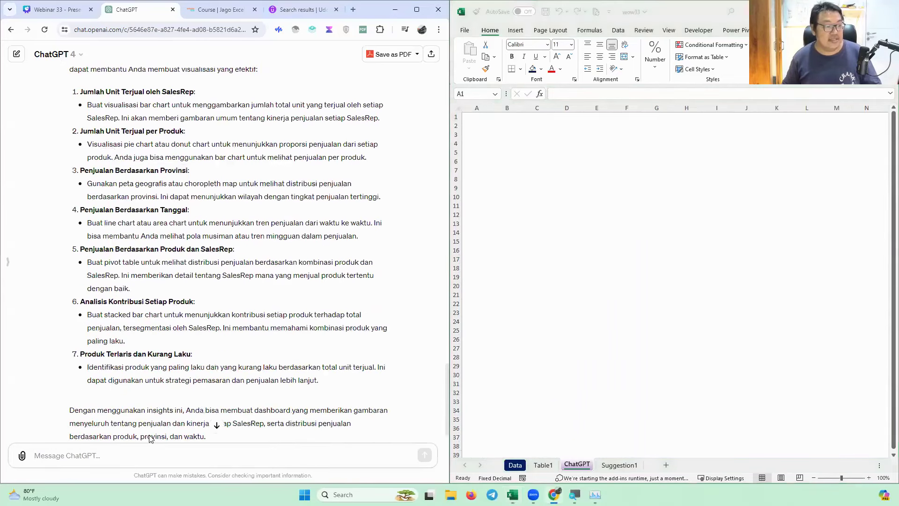
Ask ChatGPT, in Indonesian, for 20 random two-word Indonesian personal names
text(tuliskan )
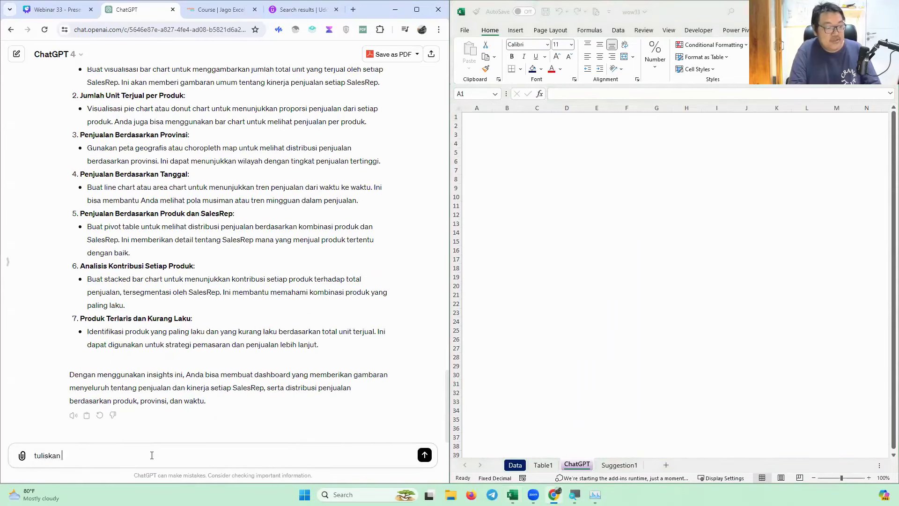
text(20 nama orang indonesia secara acak yang terdiri dari dua kata)
key(Return)
Ask ChatGPT to put the names in an Excel table, then request a tab-delimited version
text(b)
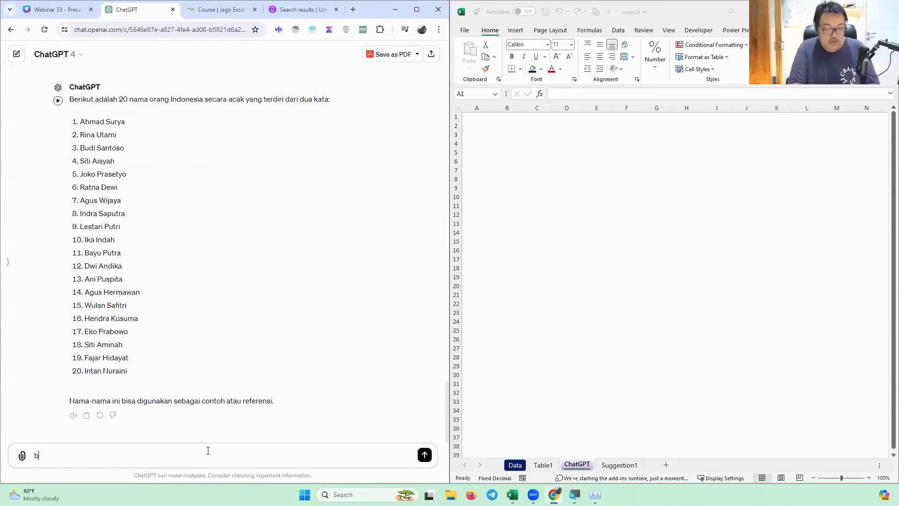
text(uatkan dalam )
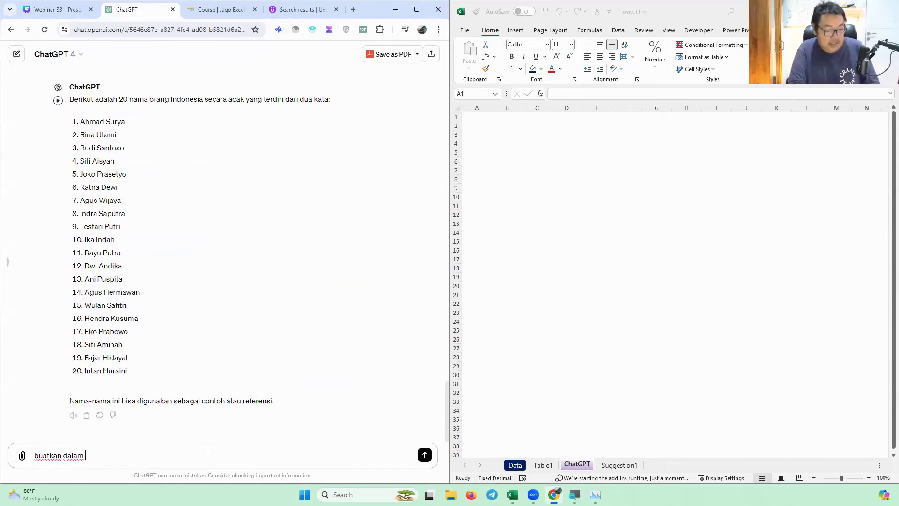
text(bentuk table di excel)
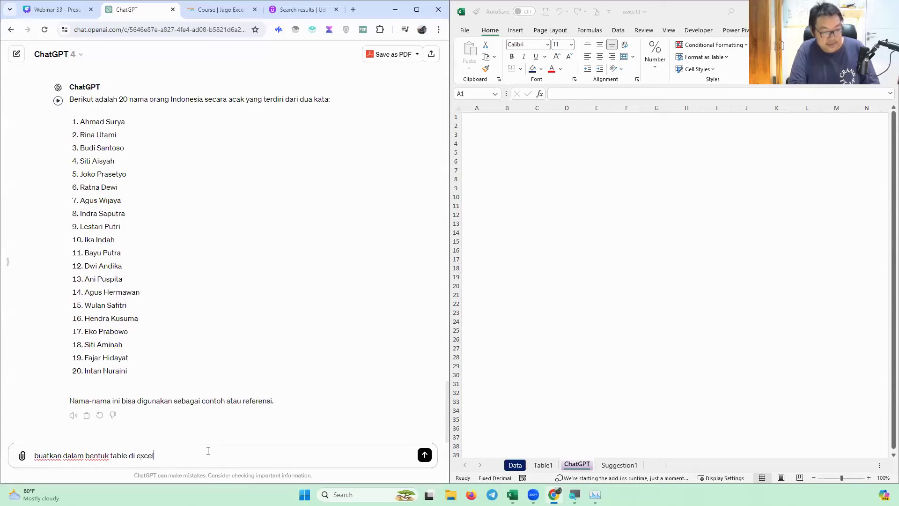
key(Return)
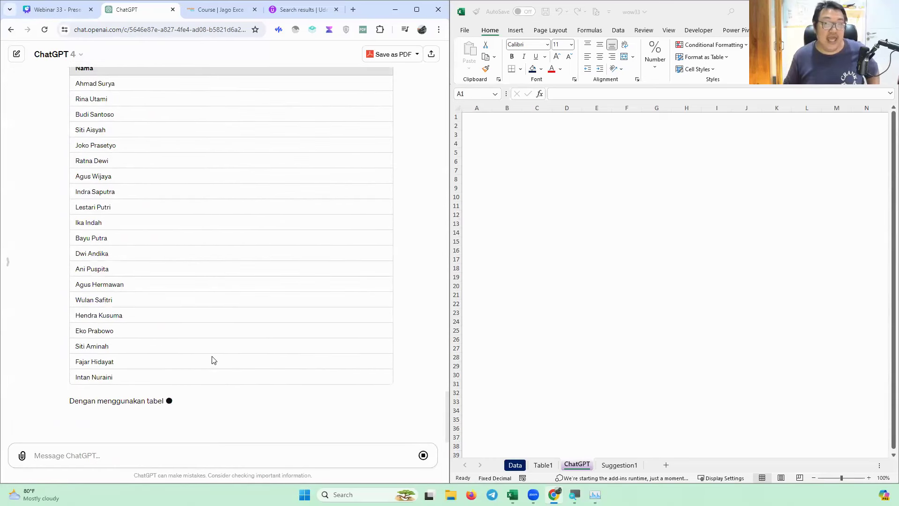
scroll(215, 362, up, 1)
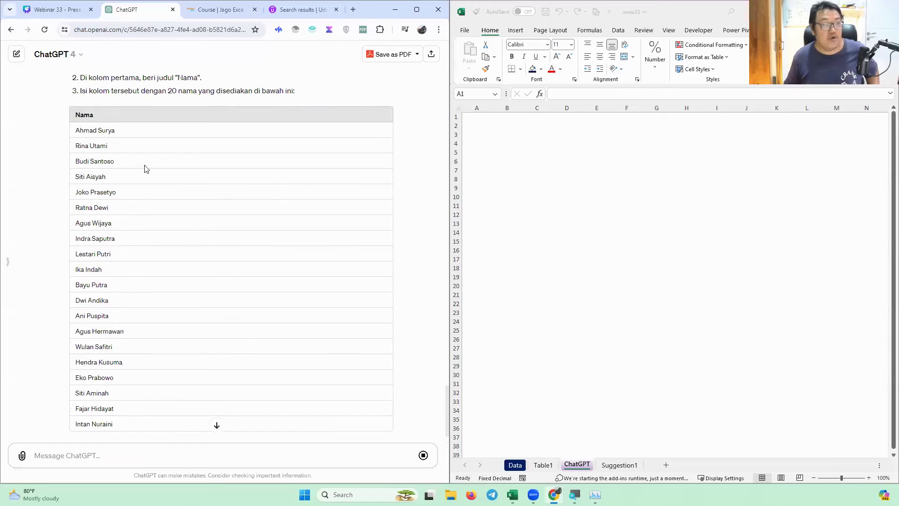
scroll(241, 398, down, 1)
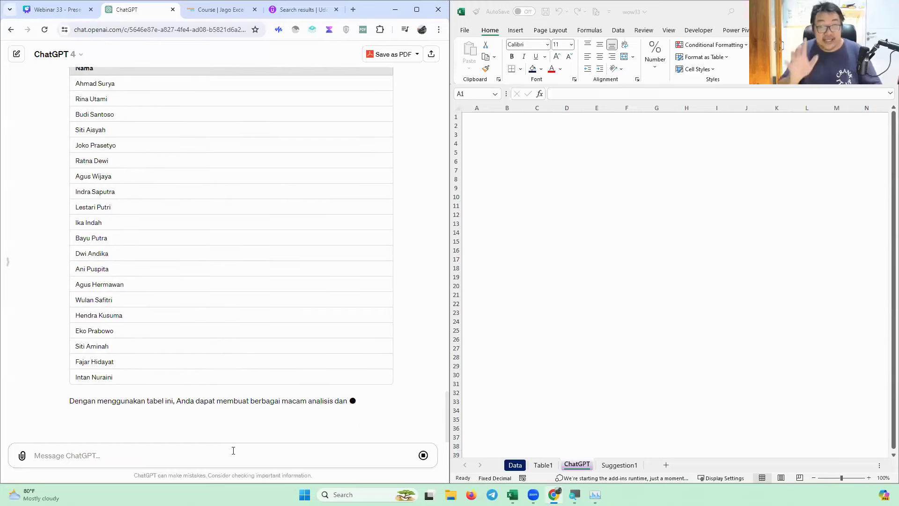
text(tuli)
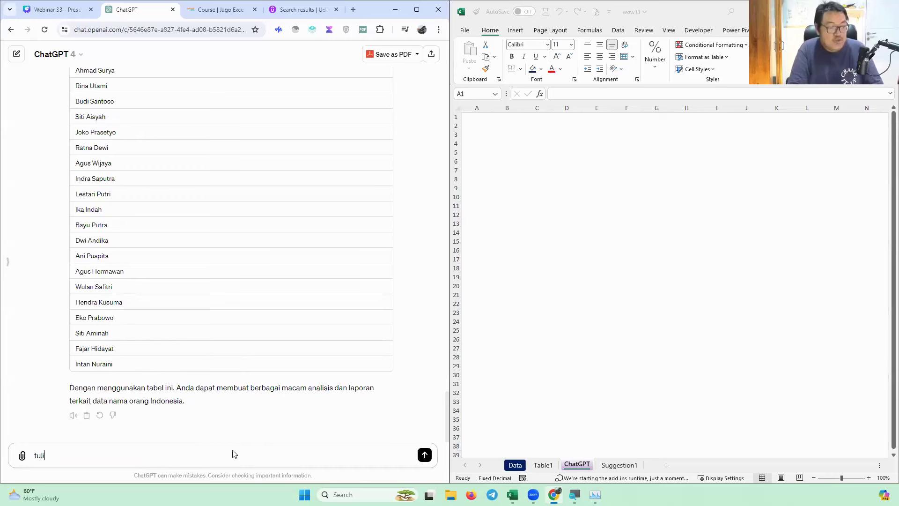
text(s dengan tab )
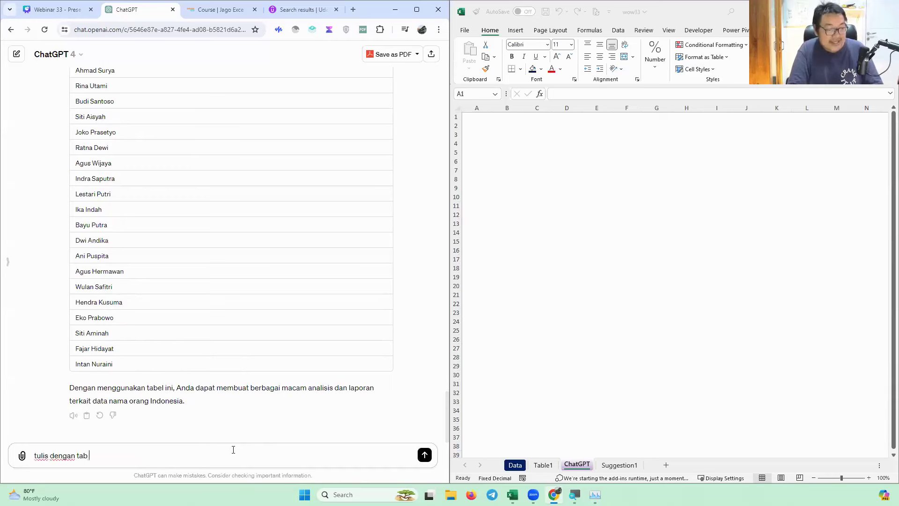
text(delimted)
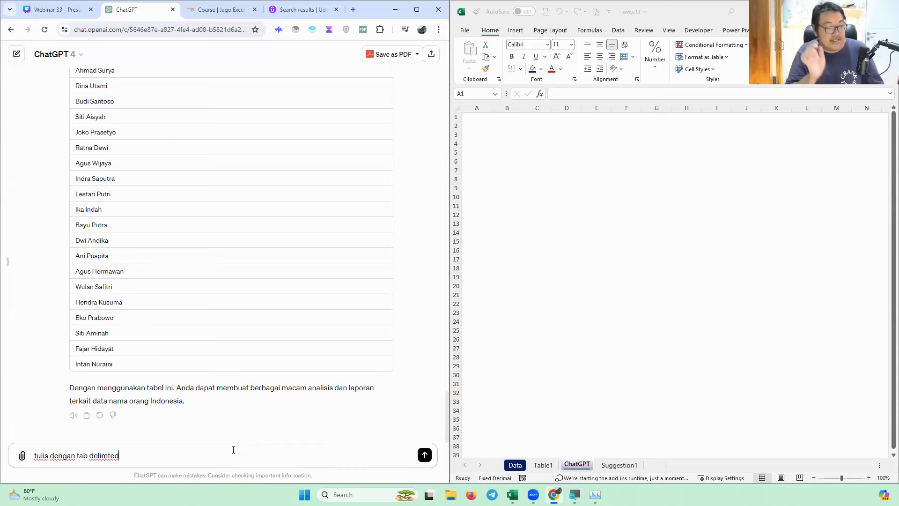
key(Return)
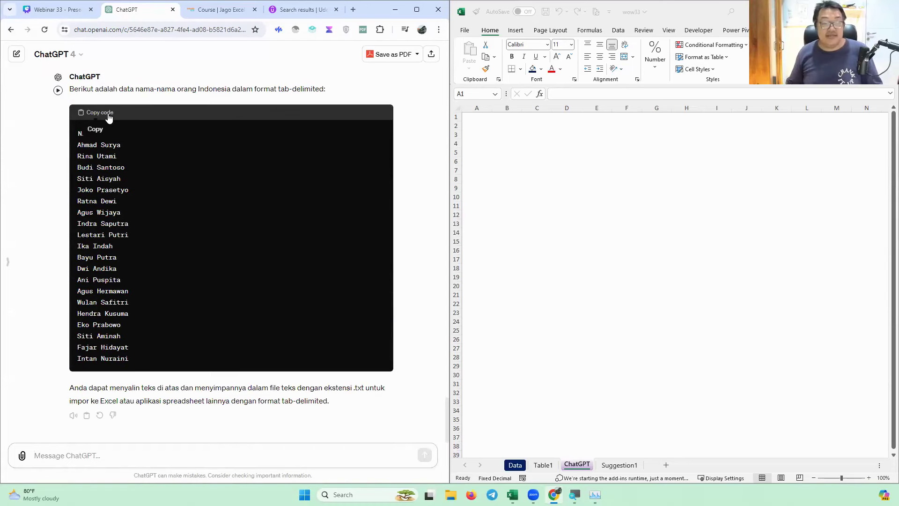
Paste the copied Nama list into A1 and autofit column A to the names
click(108, 117)
click(482, 120)
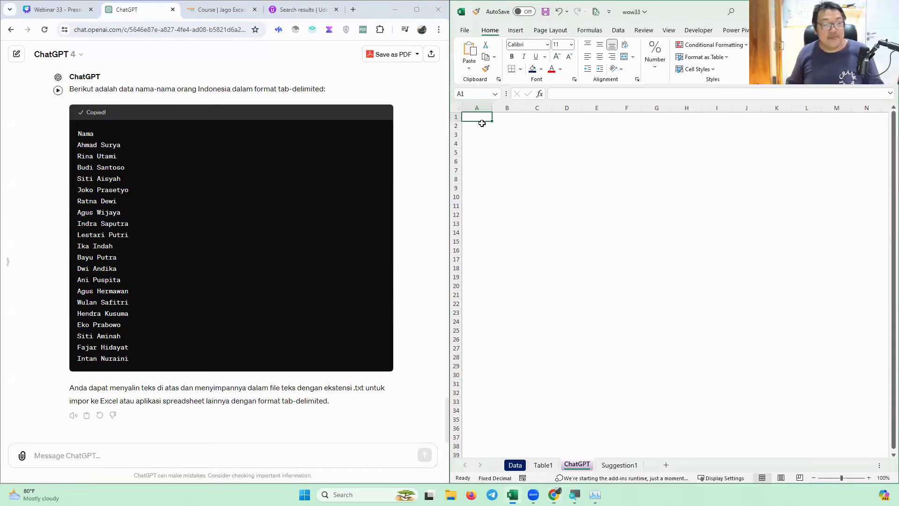
key(ctrl+v)
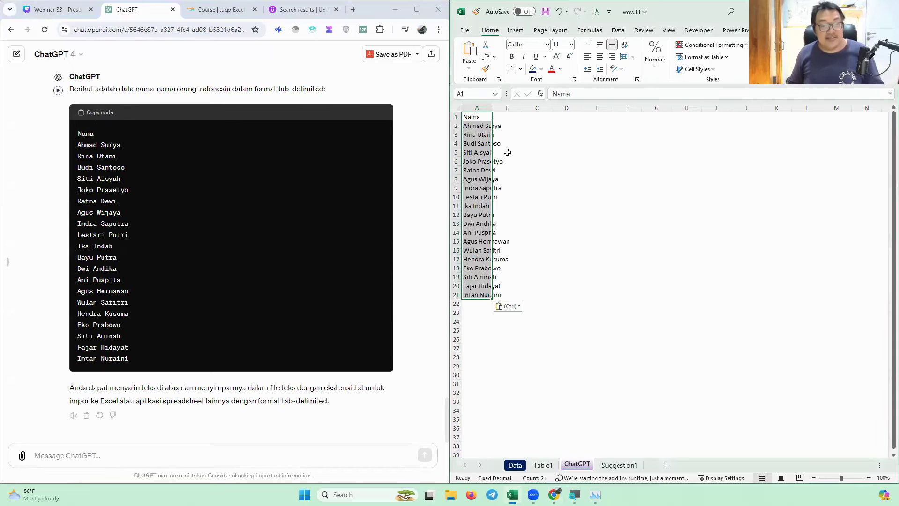
double_click(491, 110)
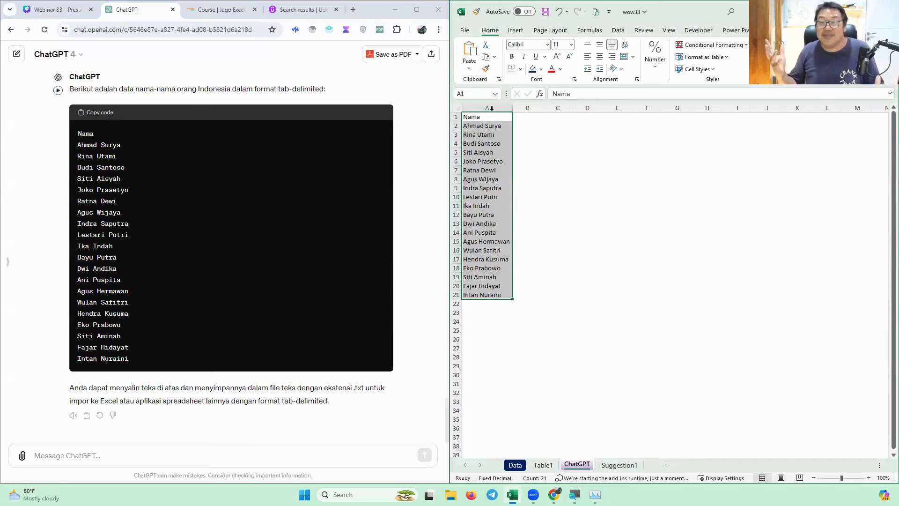
Select B2 through B21 beside the pasted names
click(533, 205)
click(522, 127)
drag(533, 226, 530, 294)
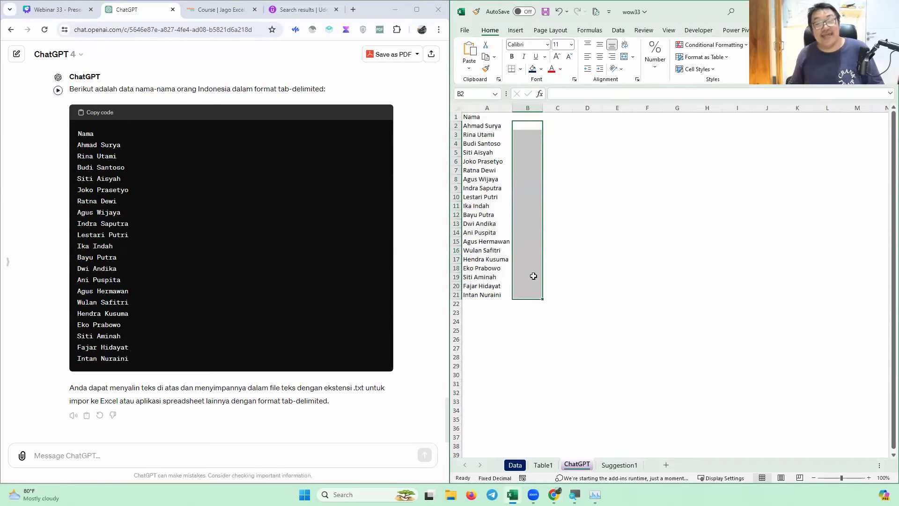